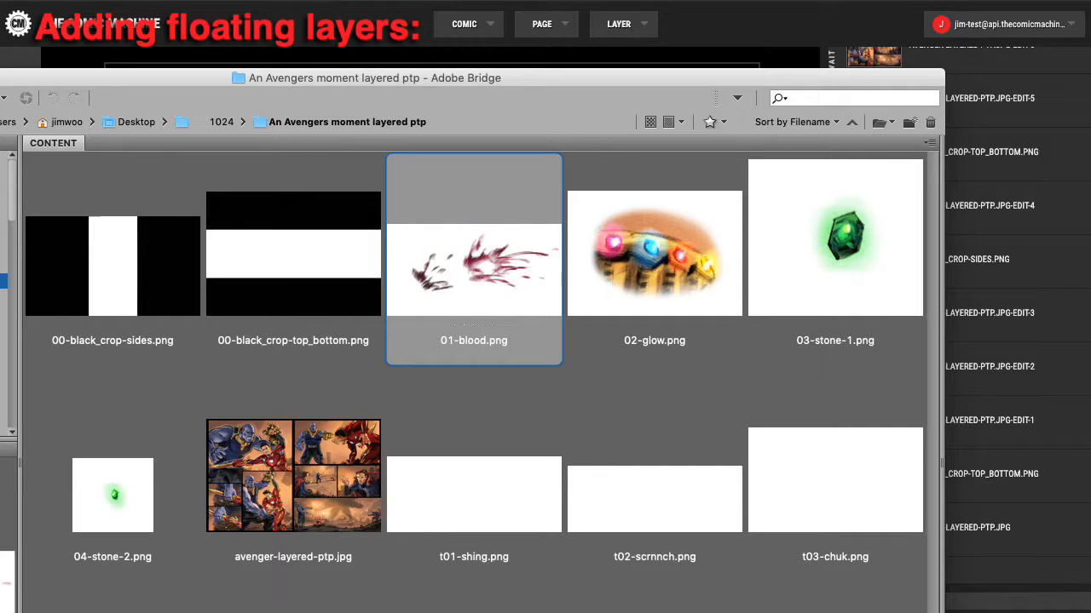
Step: Enlarge the thumbnails and review 02-glow.png, 03-stone-1.png, 04-stone-2.png and avenger-layered-ptp.jpg in the Avengers folder
{"action": "key", "text": "super+plus"}
{"action": "key", "text": "super+plus"}
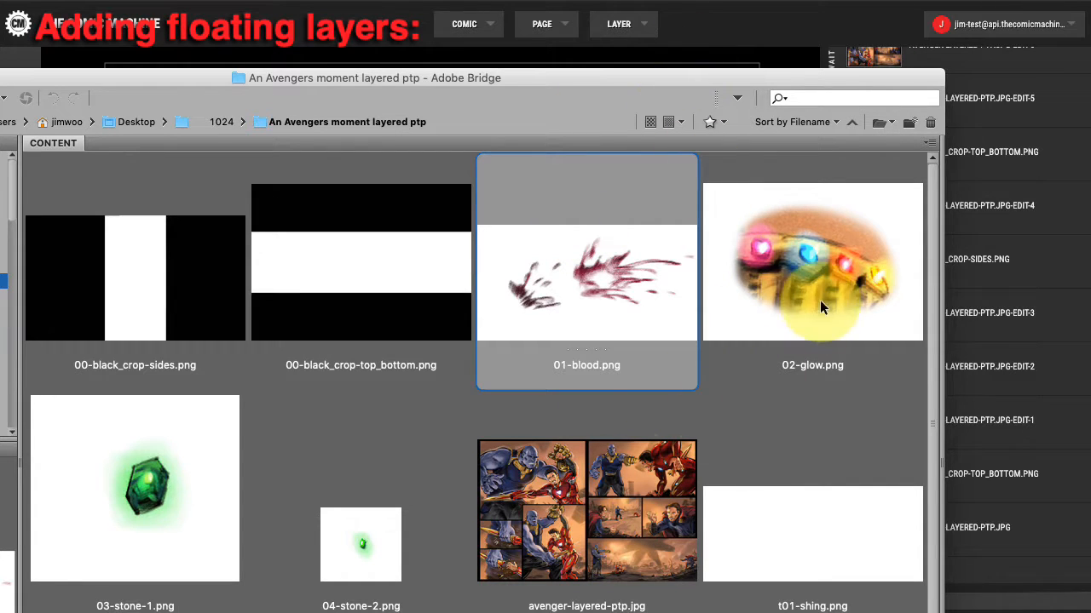
{"action": "left_click", "coordinate": [797, 288]}
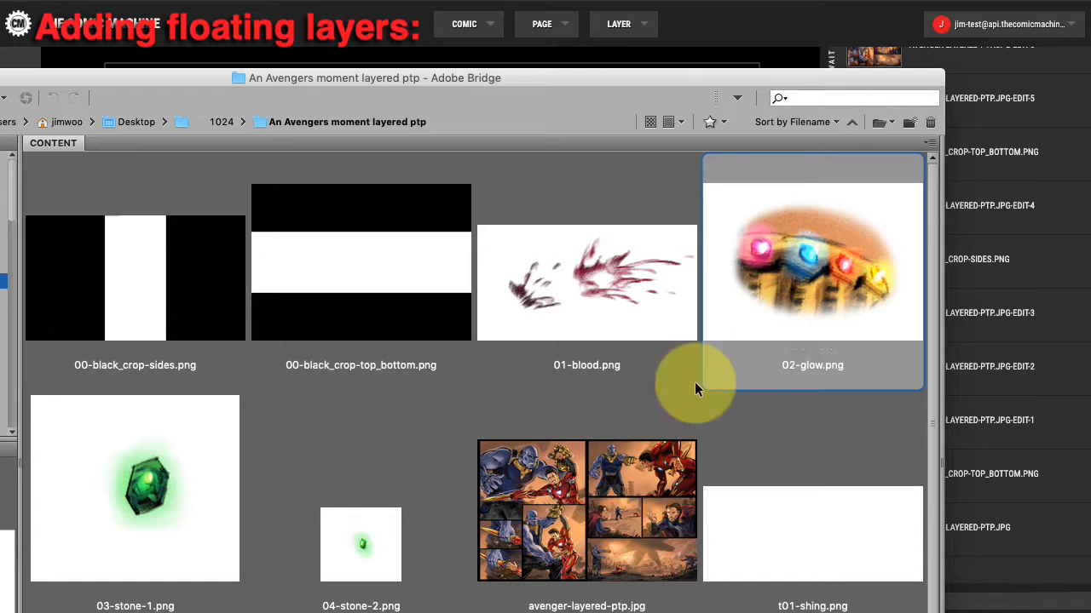
{"action": "left_click", "coordinate": [149, 463]}
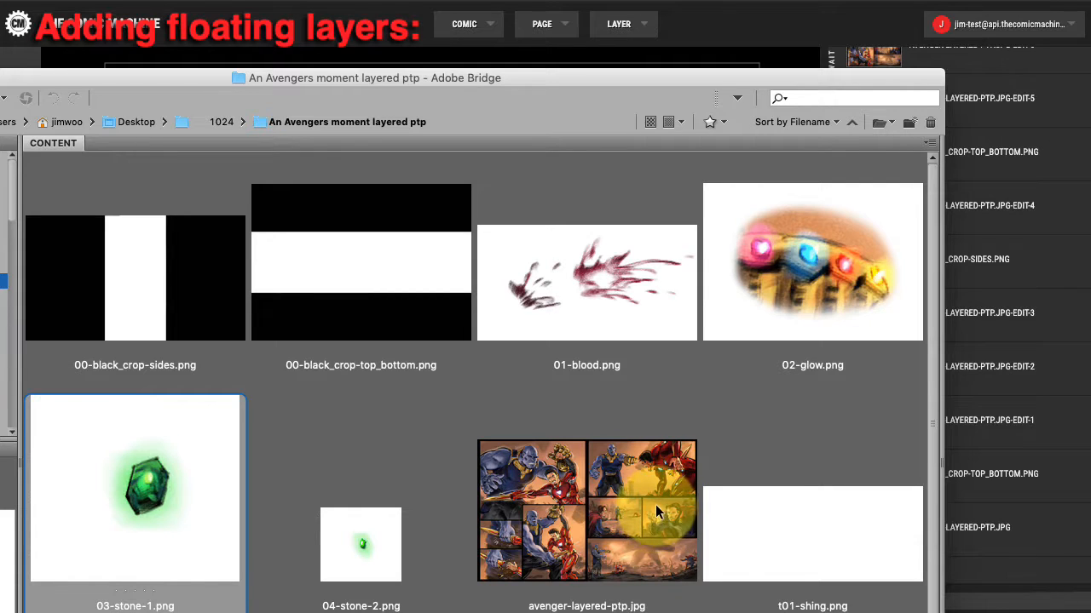
{"action": "left_click", "coordinate": [372, 549]}
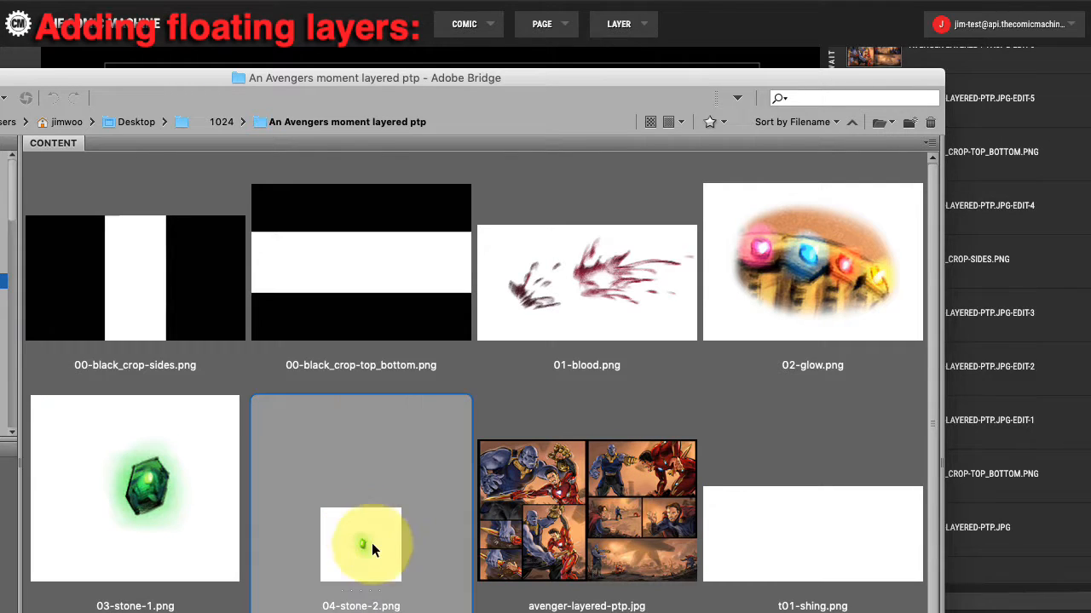
{"action": "left_click", "coordinate": [685, 556]}
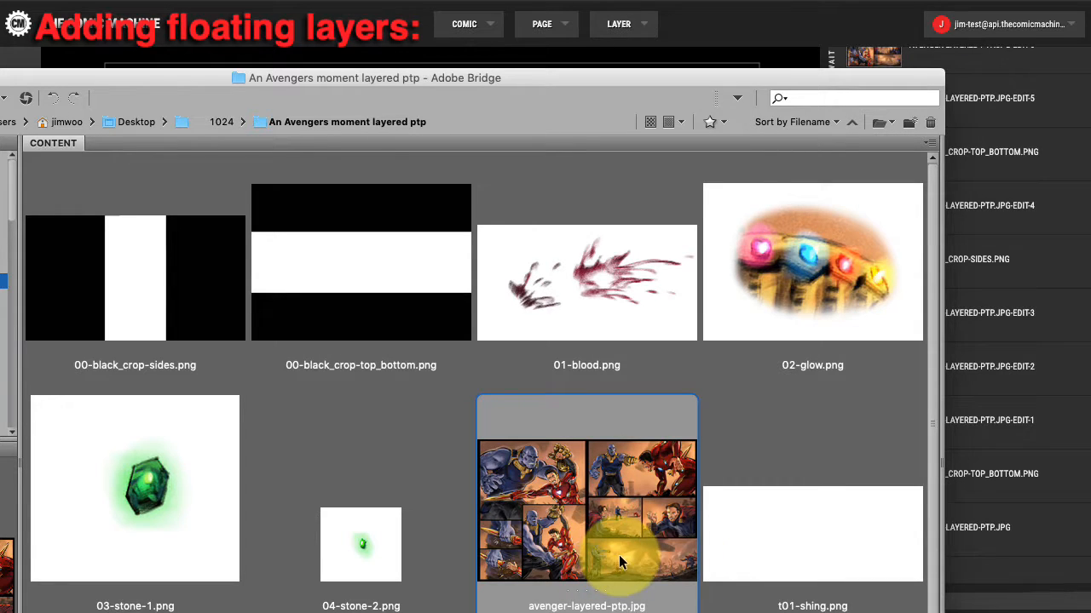
Step: Switch to The Comic Machine and examine the AVENGER-LAYERED-PTP.JPG-EDIT-3 layer, then return to the layer list
{"action": "left_click_drag", "start_coordinate": [588, 82], "coordinate": [588, 81]}
{"action": "left_click", "coordinate": [553, 269]}
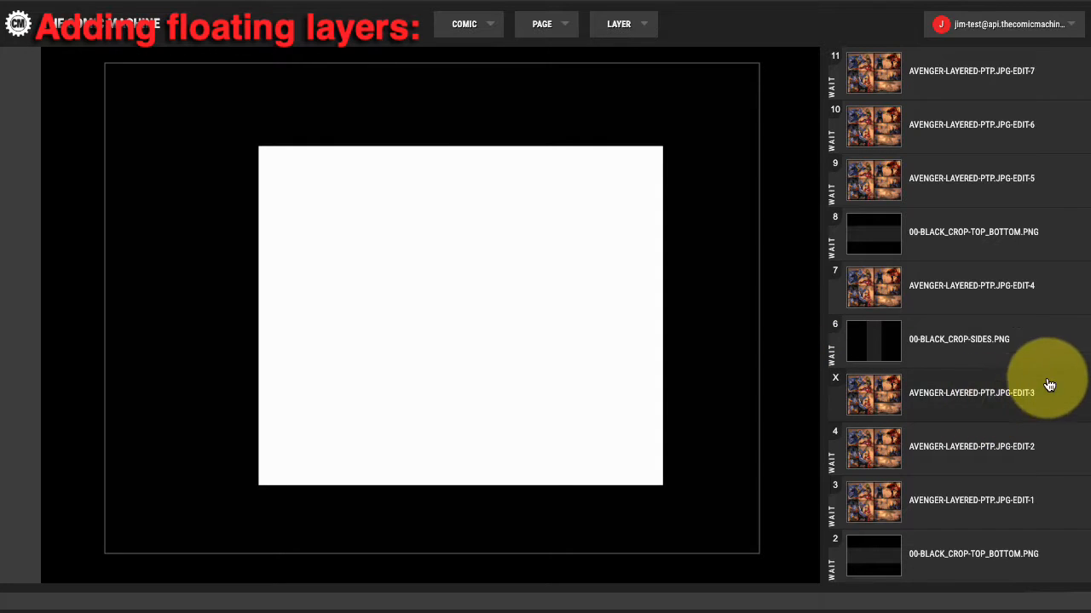
{"action": "left_click", "coordinate": [971, 391]}
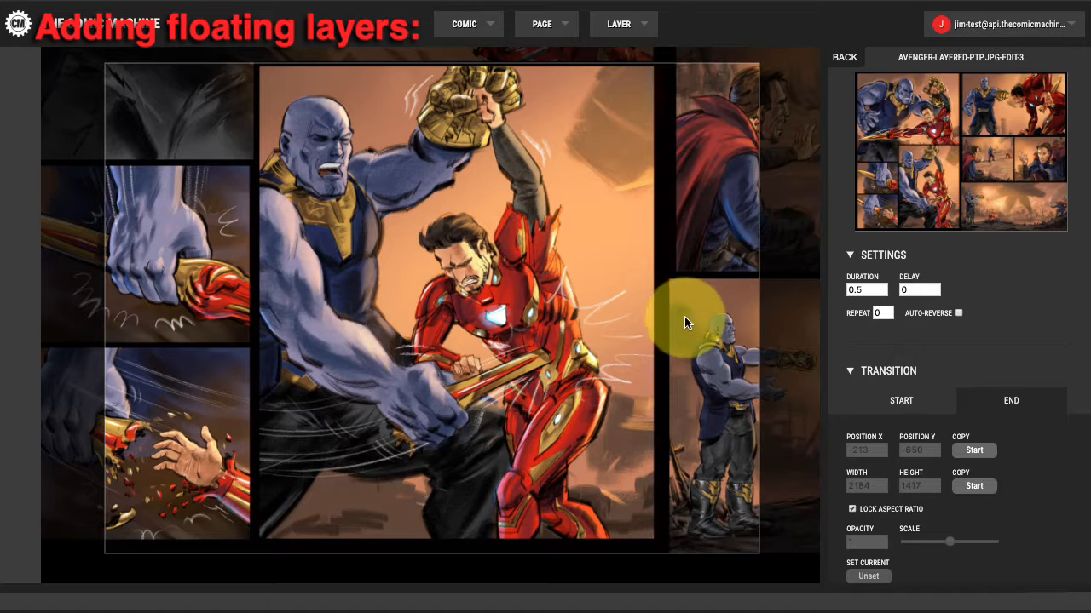
{"action": "left_click", "coordinate": [844, 58]}
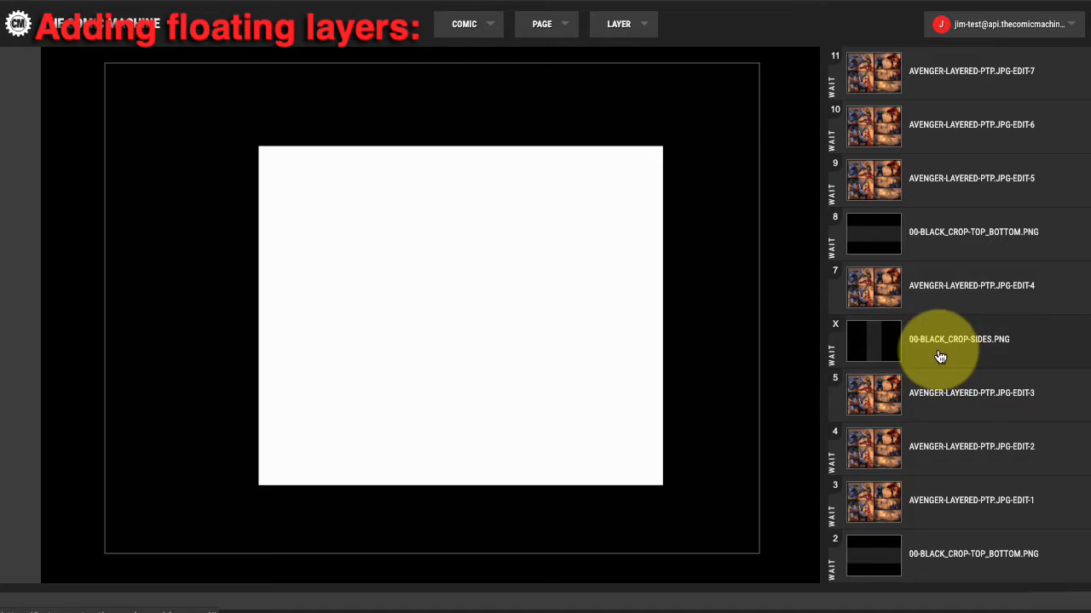
Step: Open the 00-BLACK_CROP-SIDES.PNG layer between EDIT-3 and EDIT-4 and add 01-blood.png as a new image layer
{"action": "left_click", "coordinate": [870, 344]}
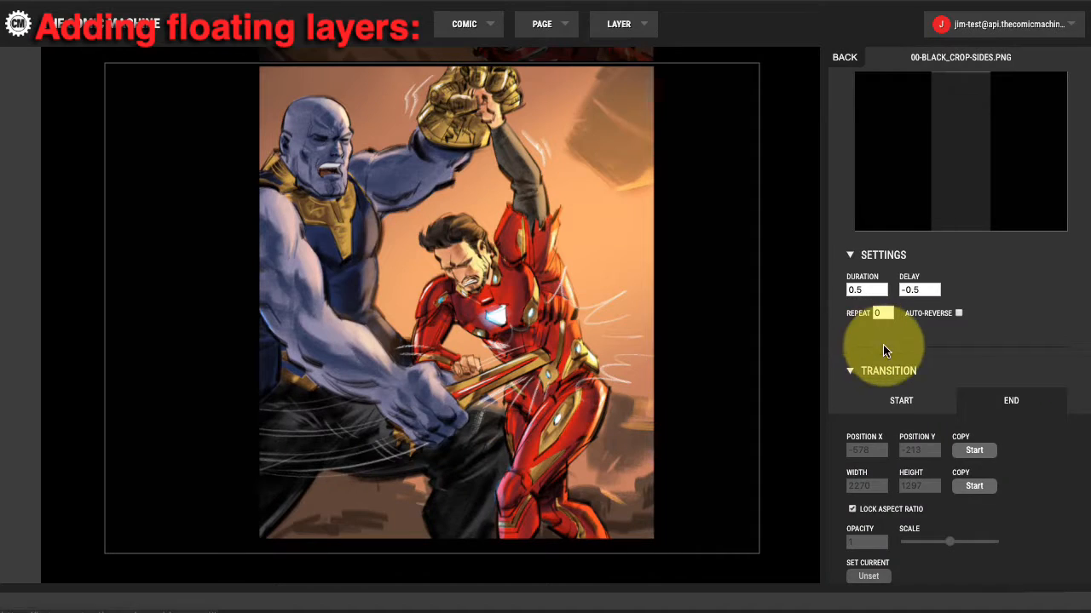
{"action": "scroll", "coordinate": [917, 408], "scroll_direction": "down", "scroll_amount": 4}
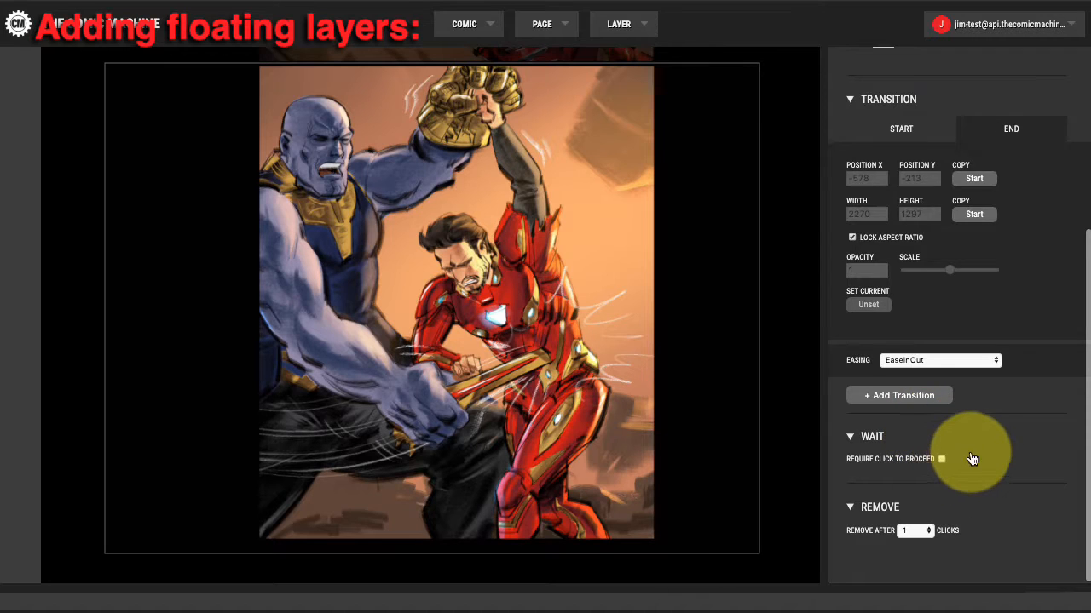
{"action": "scroll", "coordinate": [974, 457], "scroll_direction": "up", "scroll_amount": 3}
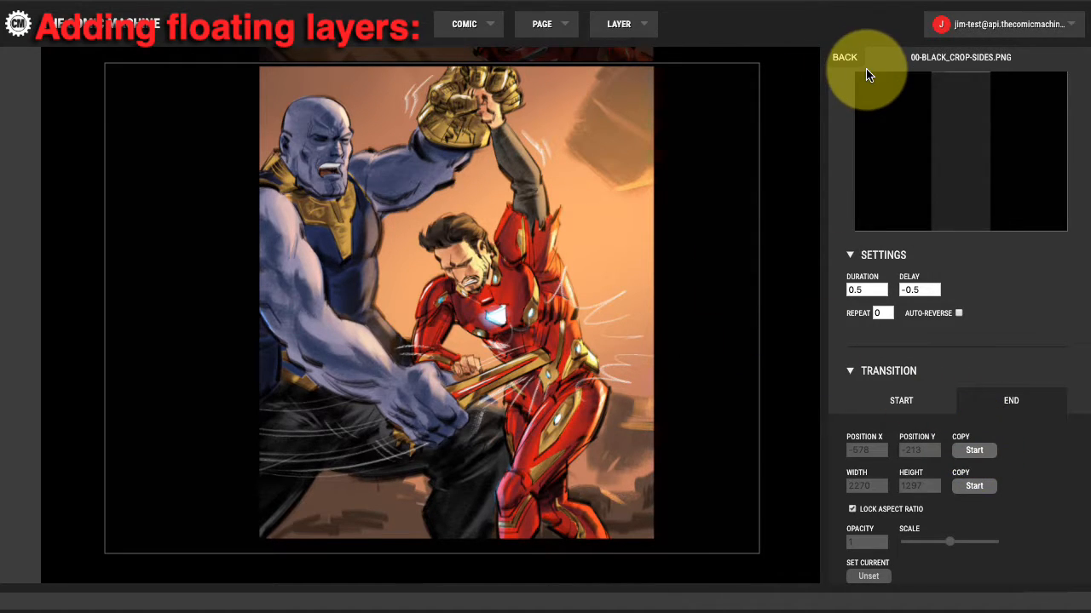
{"action": "left_click", "coordinate": [621, 24]}
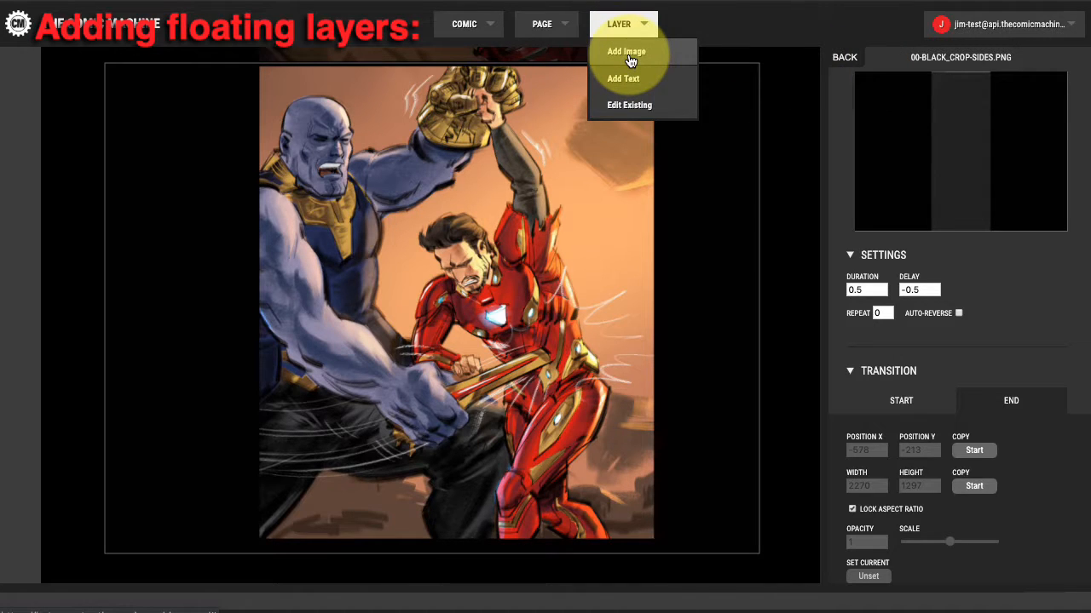
{"action": "left_click", "coordinate": [635, 53]}
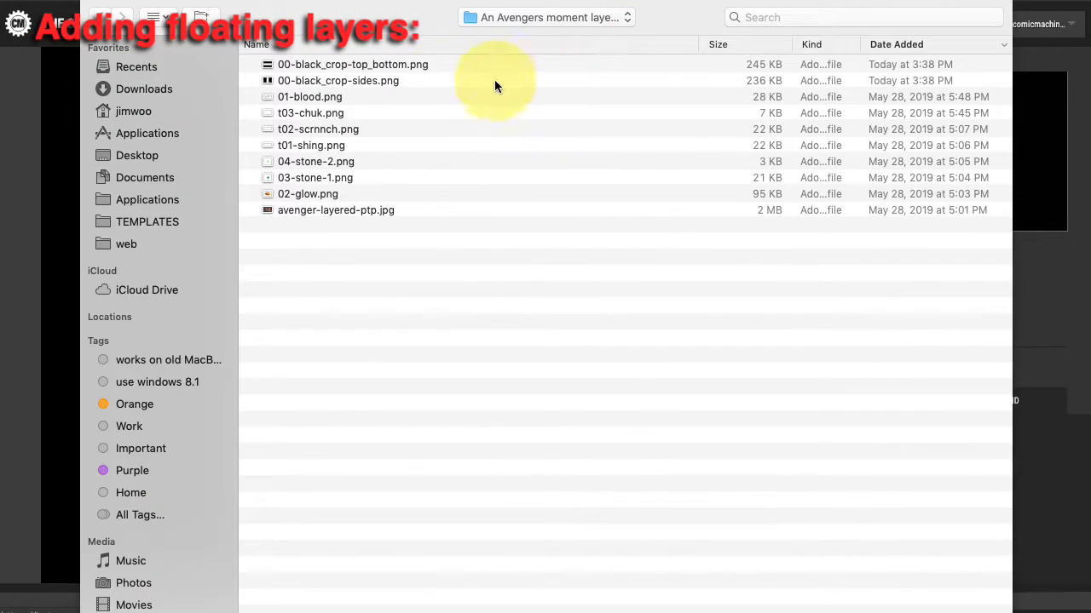
{"action": "left_click", "coordinate": [327, 101]}
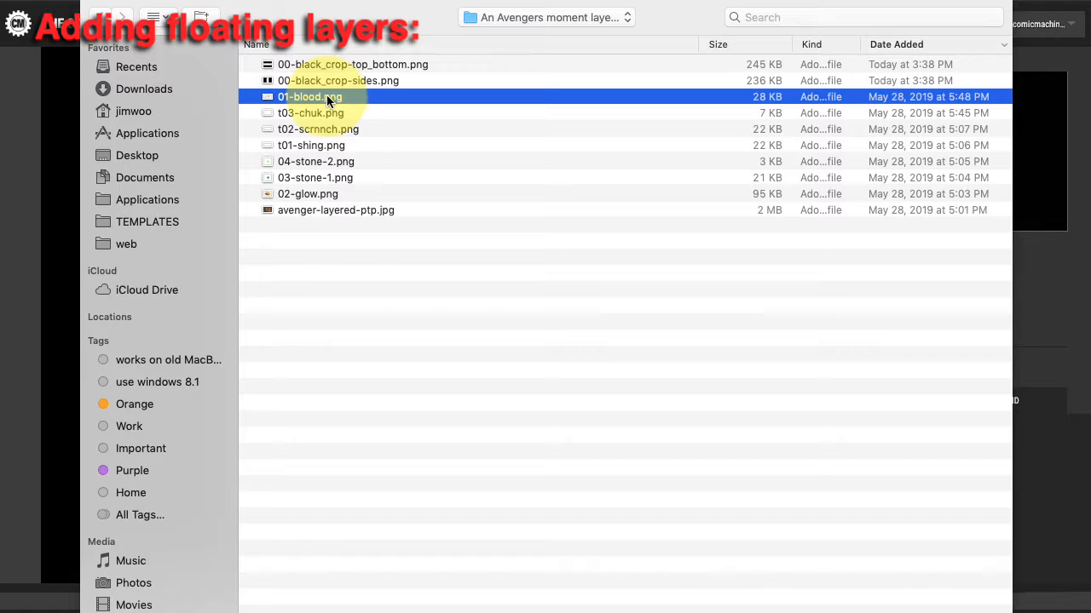
{"action": "double_click", "coordinate": [328, 99]}
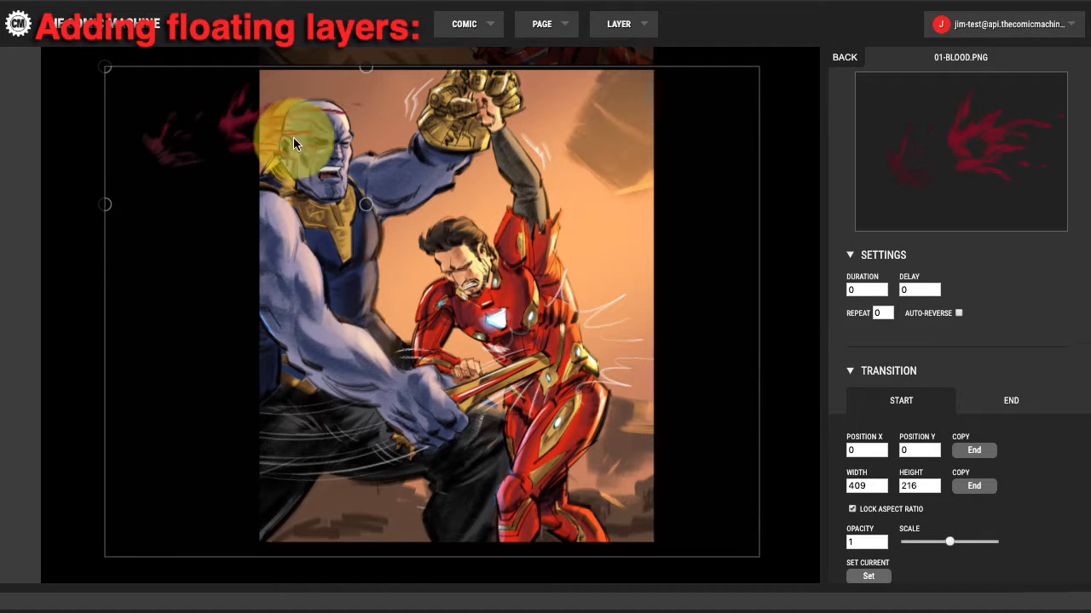
Step: Shrink the blood image to about 230 × 121 and place it beside Iron Man's waist at about X 645, Y 380
{"action": "left_click_drag", "start_coordinate": [305, 145], "coordinate": [497, 251]}
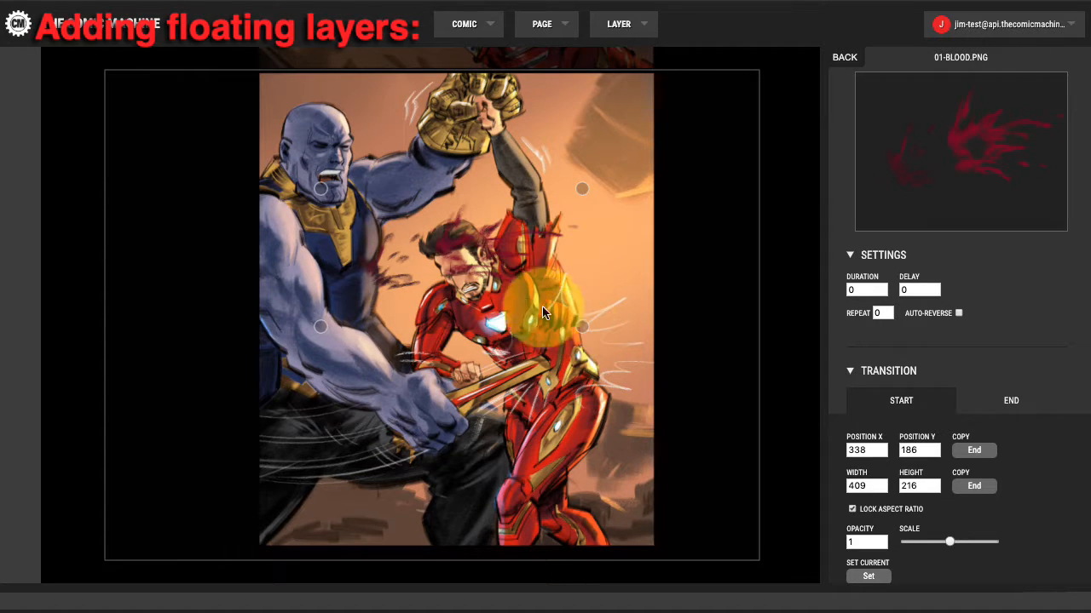
{"action": "left_click_drag", "start_coordinate": [544, 313], "coordinate": [637, 353]}
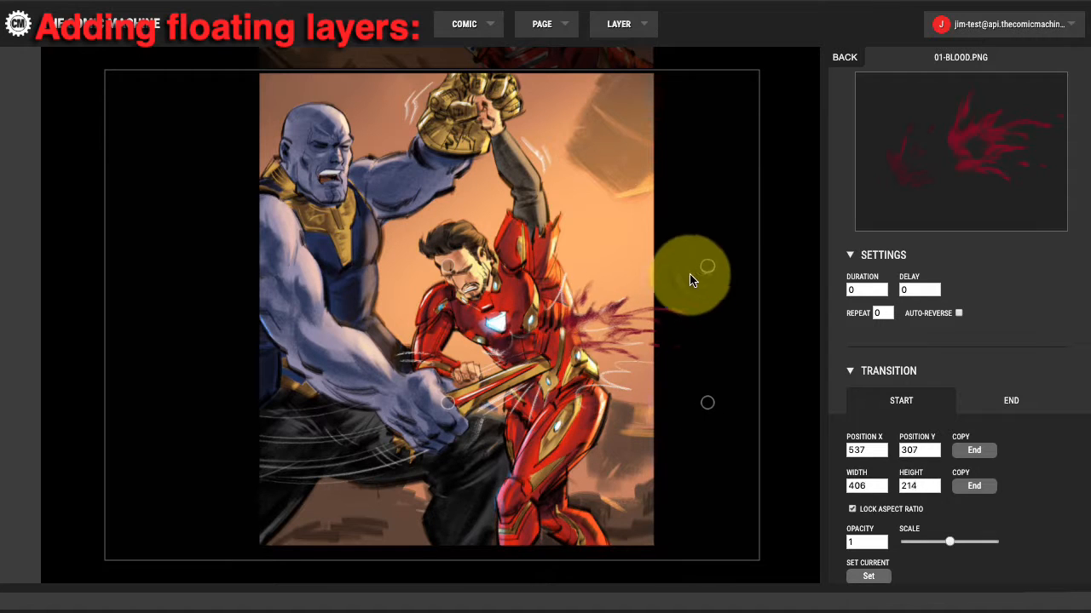
{"action": "left_click_drag", "start_coordinate": [690, 275], "coordinate": [616, 313]}
{"action": "left_click_drag", "start_coordinate": [556, 341], "coordinate": [616, 330]}
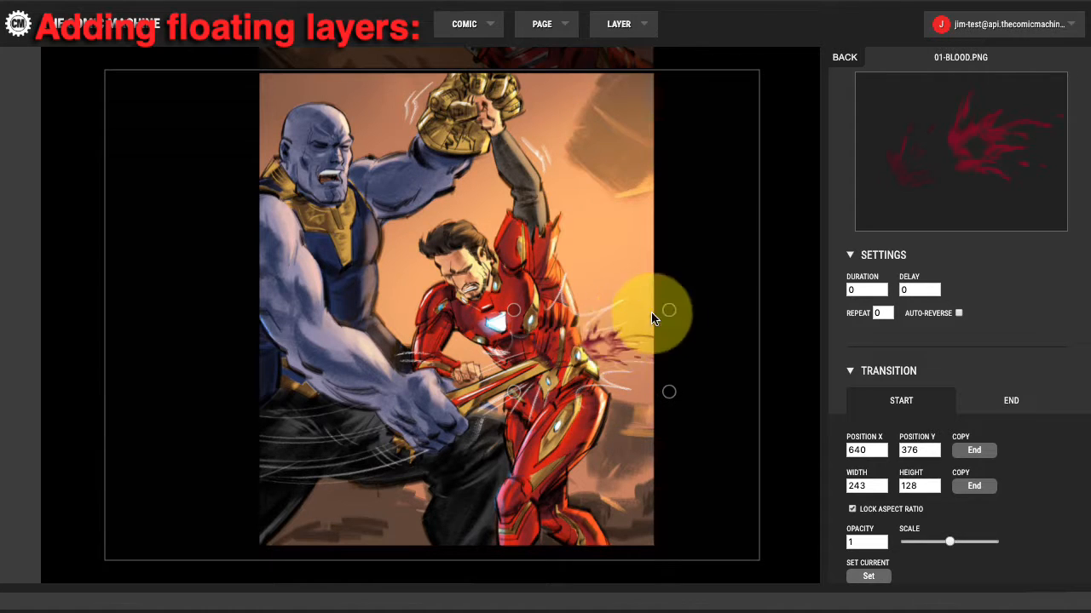
{"action": "left_click_drag", "start_coordinate": [671, 310], "coordinate": [660, 314]}
{"action": "mouse_move", "coordinate": [589, 344]}
{"action": "left_mouse_down"}
{"action": "mouse_move", "coordinate": [601, 344]}
{"action": "mouse_move", "coordinate": [620, 310]}
{"action": "mouse_move", "coordinate": [583, 347]}
{"action": "mouse_move", "coordinate": [593, 349]}
{"action": "left_mouse_up"}
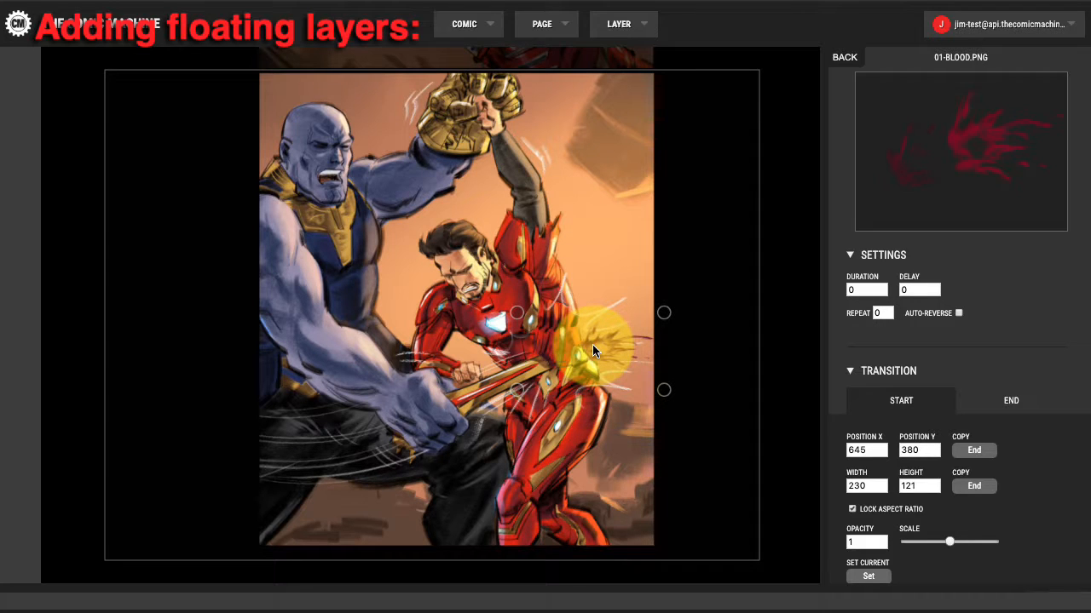
Step: Copy the blood layer's start position and size to its end state, and compare the two states
{"action": "left_click", "coordinate": [897, 400]}
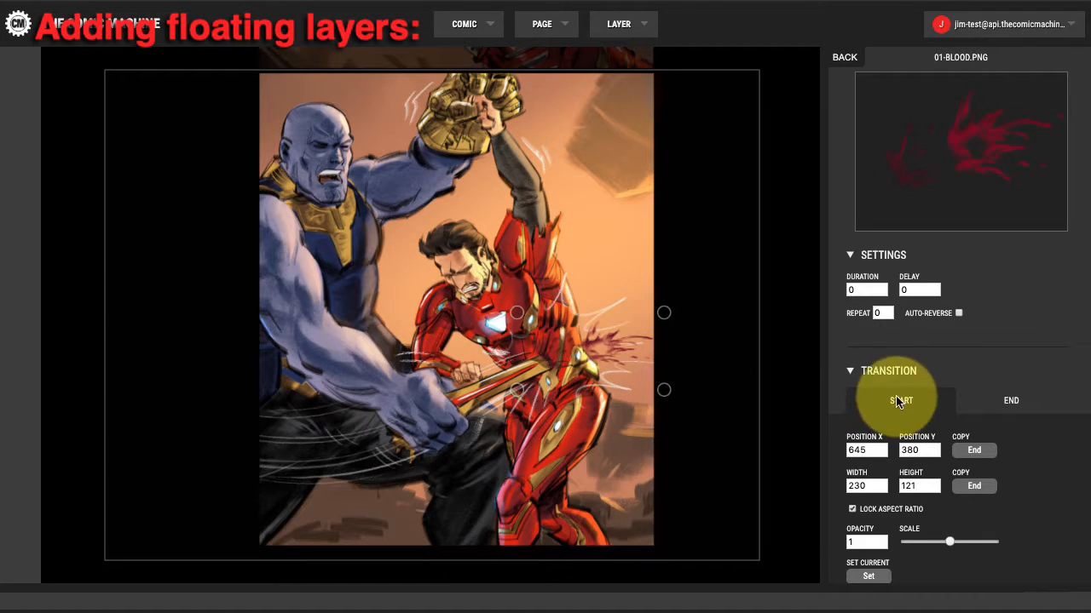
{"action": "left_click", "coordinate": [983, 401]}
{"action": "left_click", "coordinate": [895, 402]}
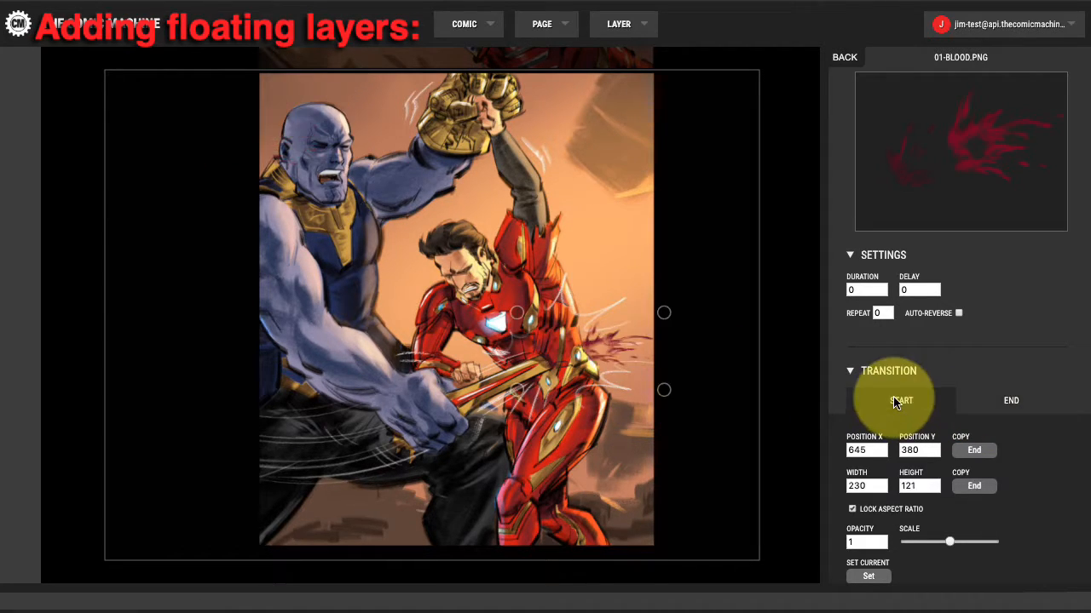
{"action": "left_click", "coordinate": [1006, 401]}
{"action": "left_click", "coordinate": [974, 448]}
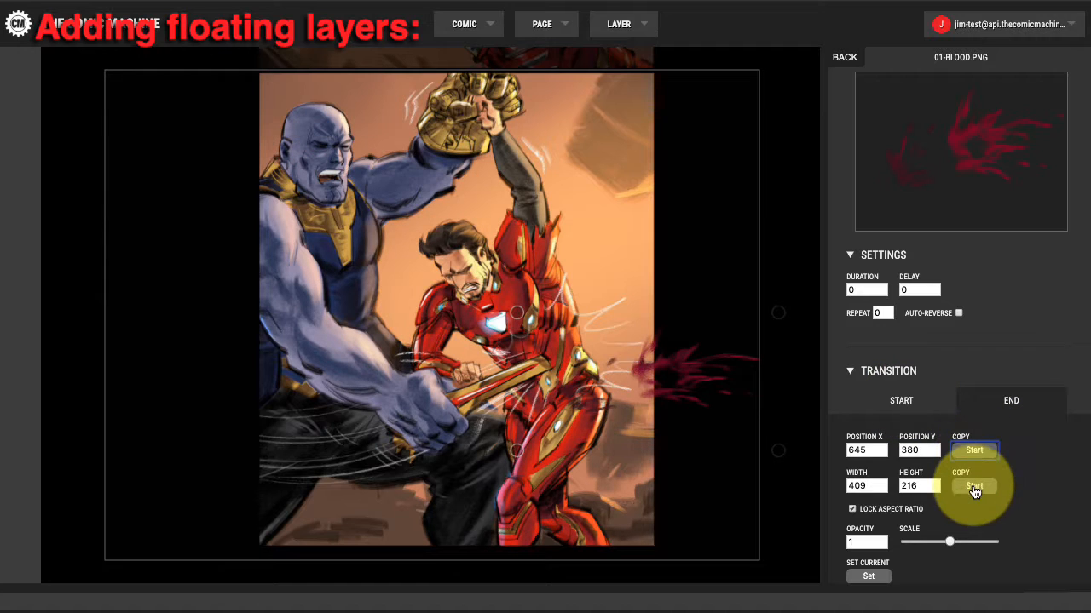
{"action": "left_click", "coordinate": [974, 486]}
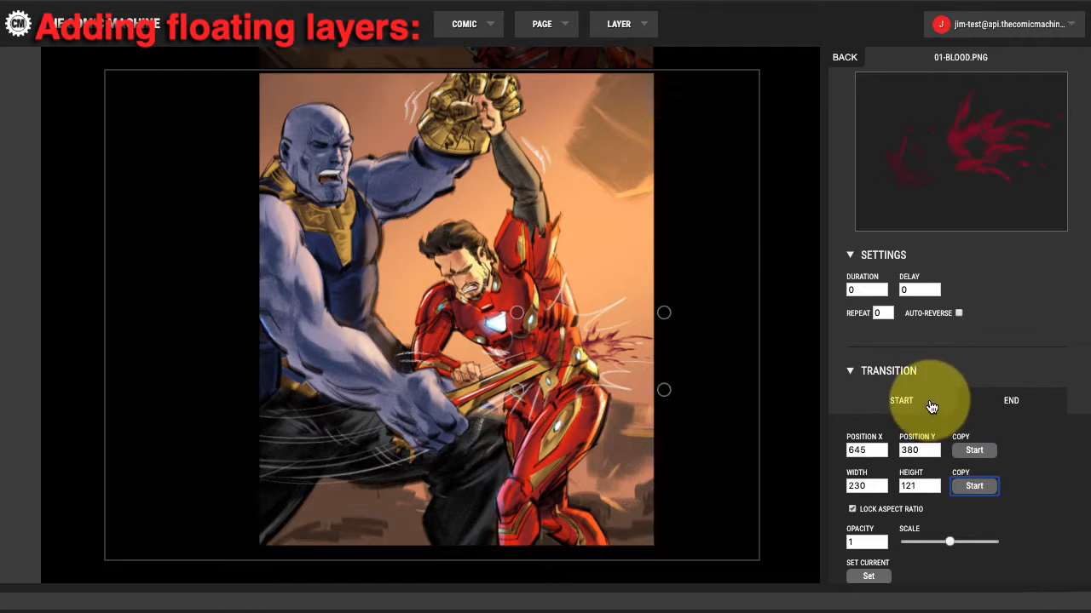
{"action": "left_click", "coordinate": [932, 402]}
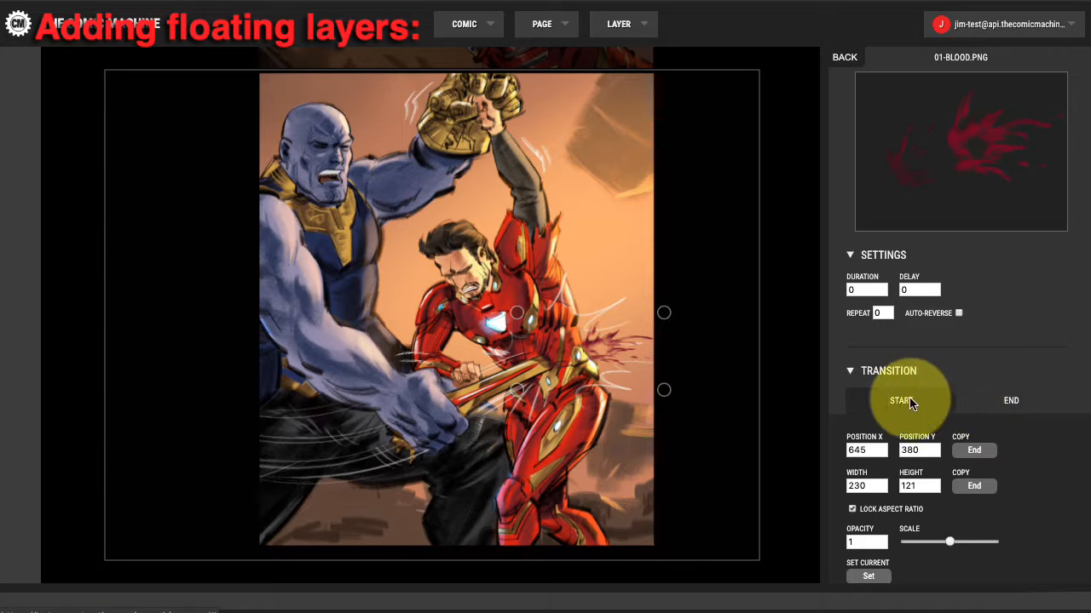
{"action": "left_click", "coordinate": [1007, 402]}
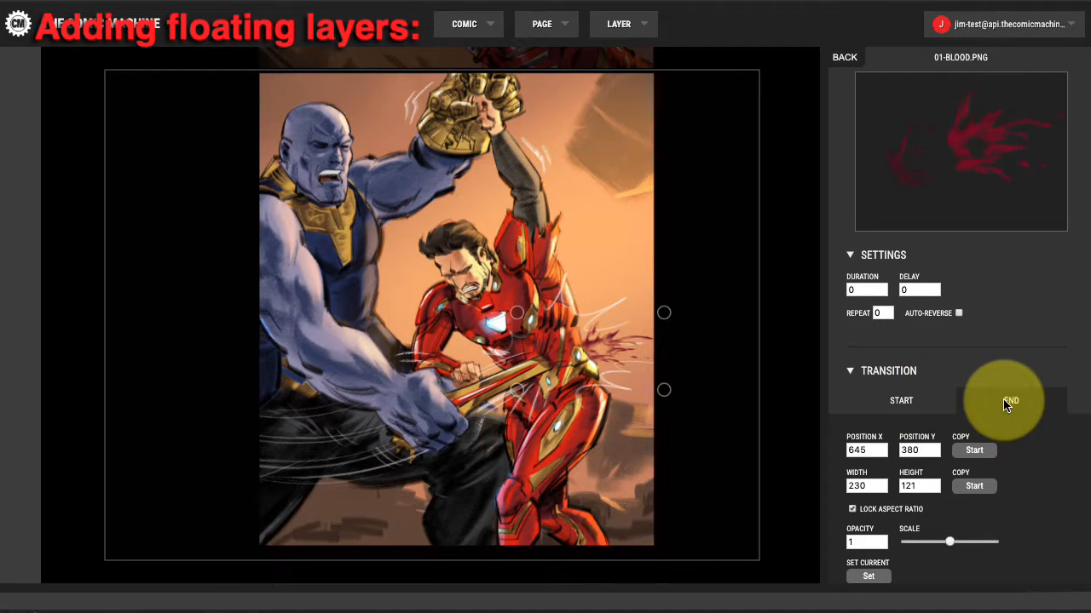
Step: Unlock the aspect ratio and squash the blood's start state to about 97 × 138, at about X 675, Y 373
{"action": "left_click", "coordinate": [898, 402]}
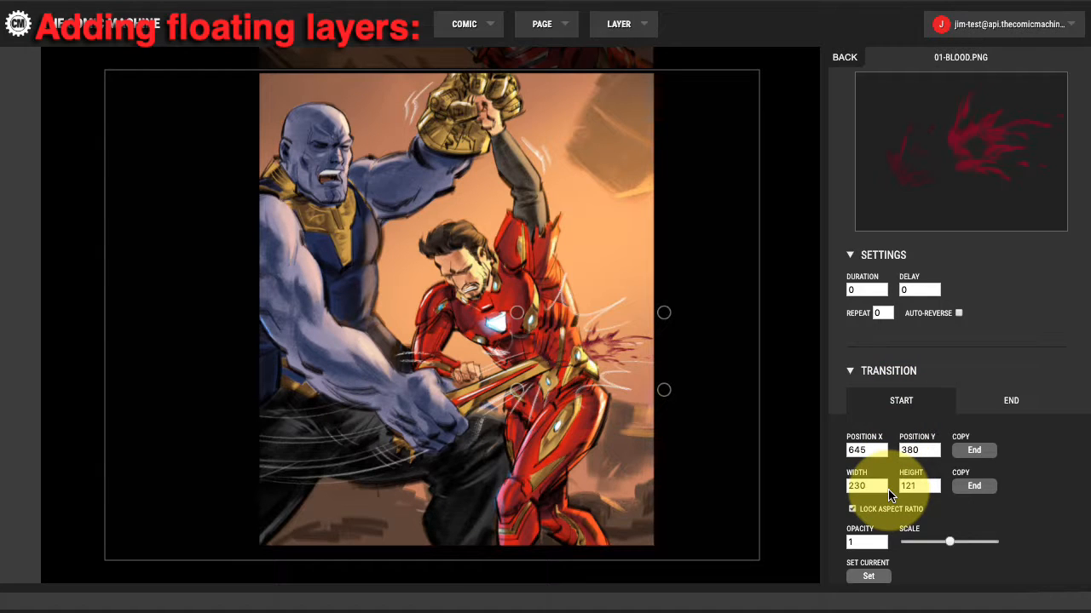
{"action": "scroll", "coordinate": [857, 516], "scroll_direction": "down", "scroll_amount": 1}
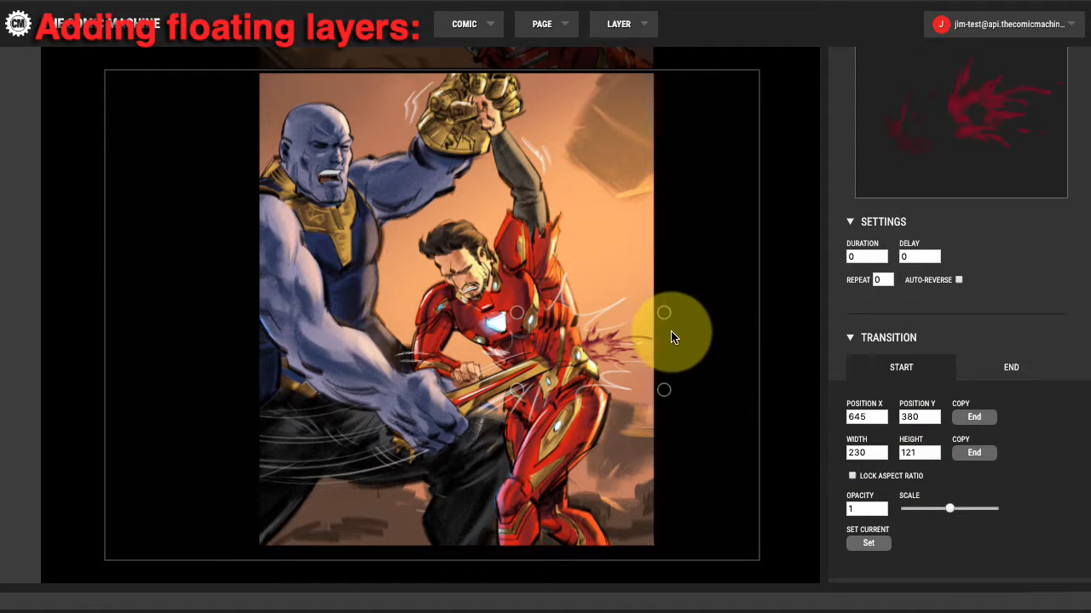
{"action": "left_click_drag", "start_coordinate": [665, 389], "coordinate": [582, 400]}
{"action": "left_click_drag", "start_coordinate": [553, 359], "coordinate": [573, 353]}
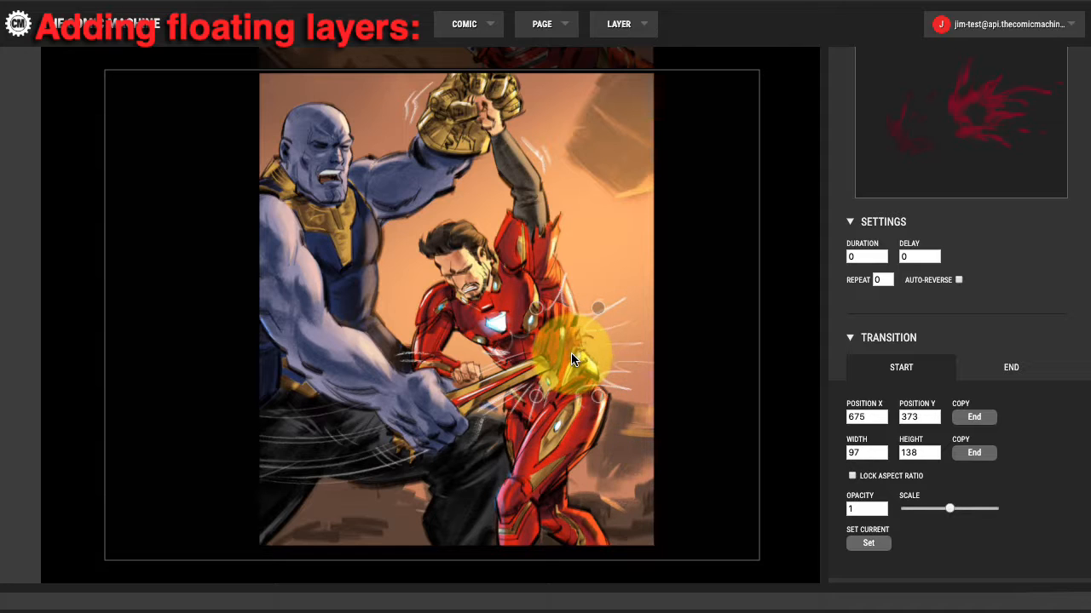
Step: Compare the blood layer's start and end states by alternating between them repeatedly
{"action": "left_click", "coordinate": [989, 368]}
{"action": "left_click", "coordinate": [901, 370]}
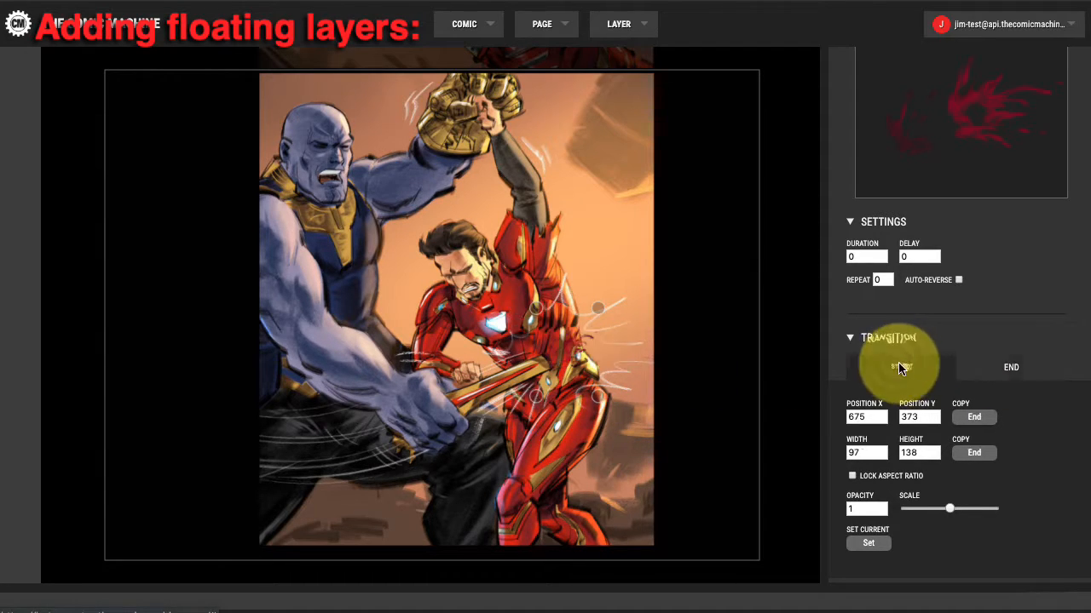
{"action": "left_click", "coordinate": [993, 369]}
{"action": "left_click", "coordinate": [899, 364]}
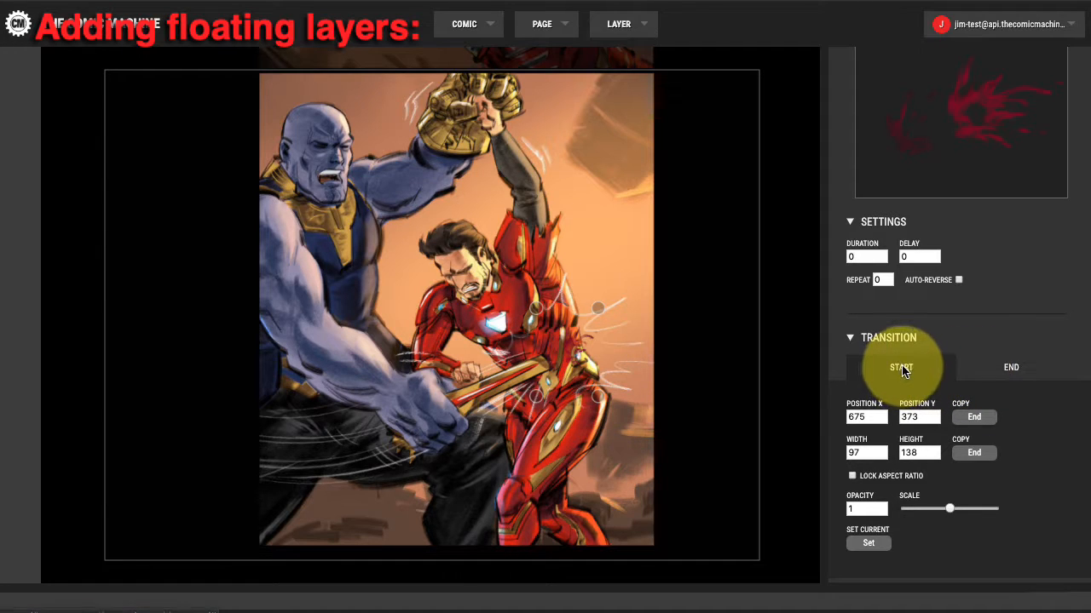
{"action": "left_click", "coordinate": [987, 365]}
{"action": "left_click", "coordinate": [907, 370]}
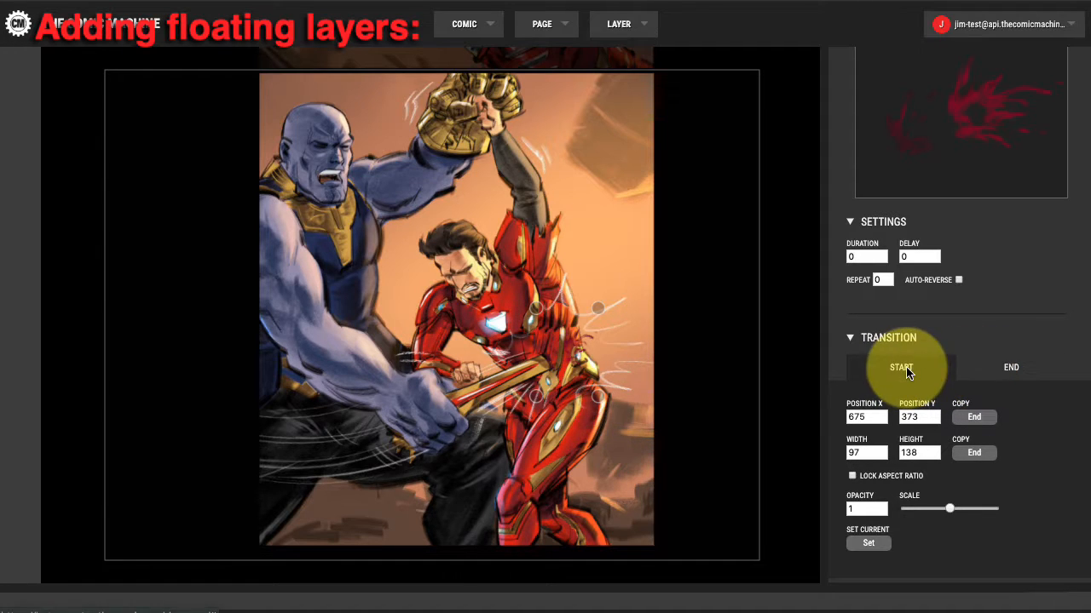
{"action": "left_click", "coordinate": [998, 369]}
{"action": "left_click", "coordinate": [908, 372]}
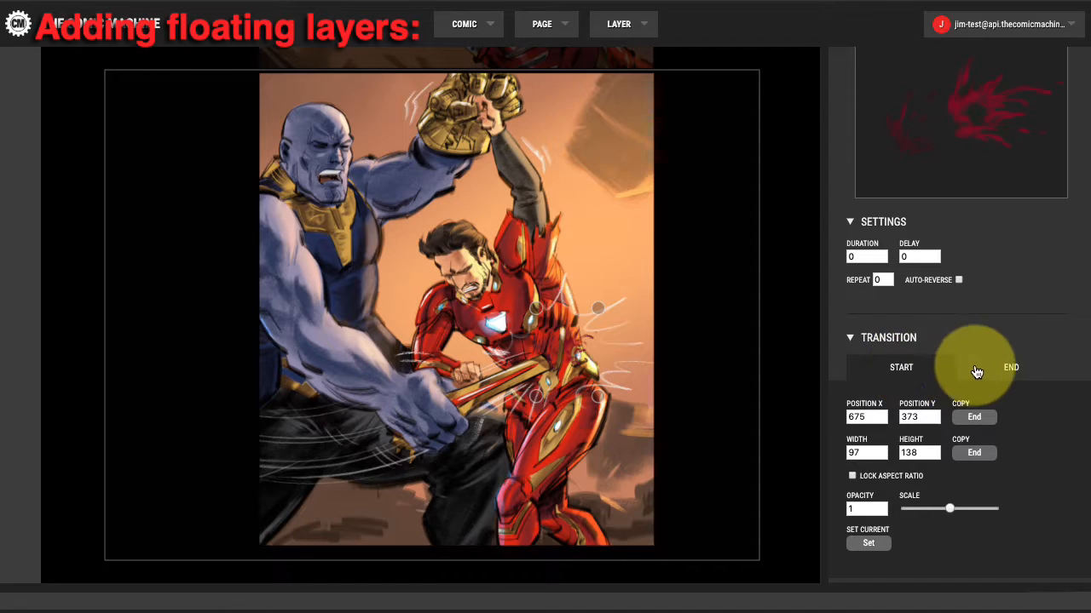
{"action": "left_click", "coordinate": [980, 369]}
{"action": "left_click", "coordinate": [897, 373]}
{"action": "left_click", "coordinate": [979, 375]}
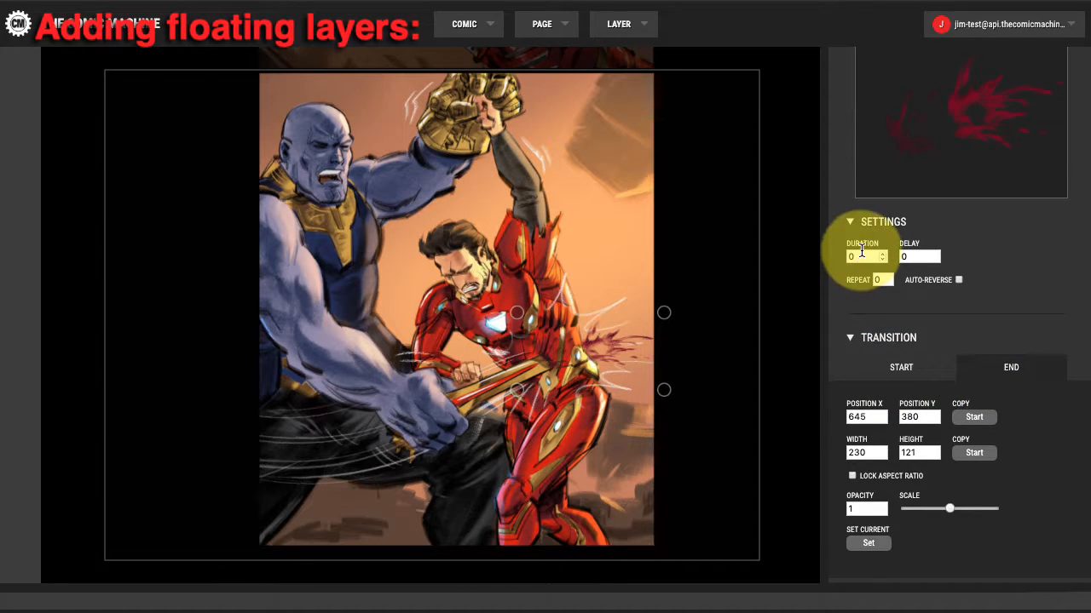
Step: Set the blood layer's transition duration to .5
{"action": "left_click_drag", "start_coordinate": [859, 257], "coordinate": [834, 253]}
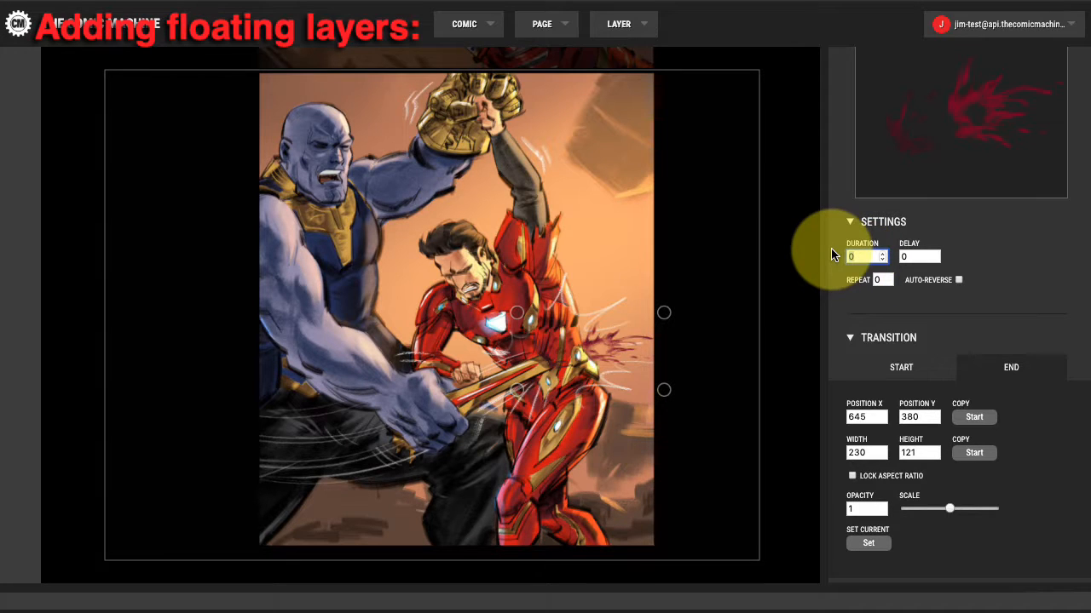
{"action": "type", "text": ".5"}
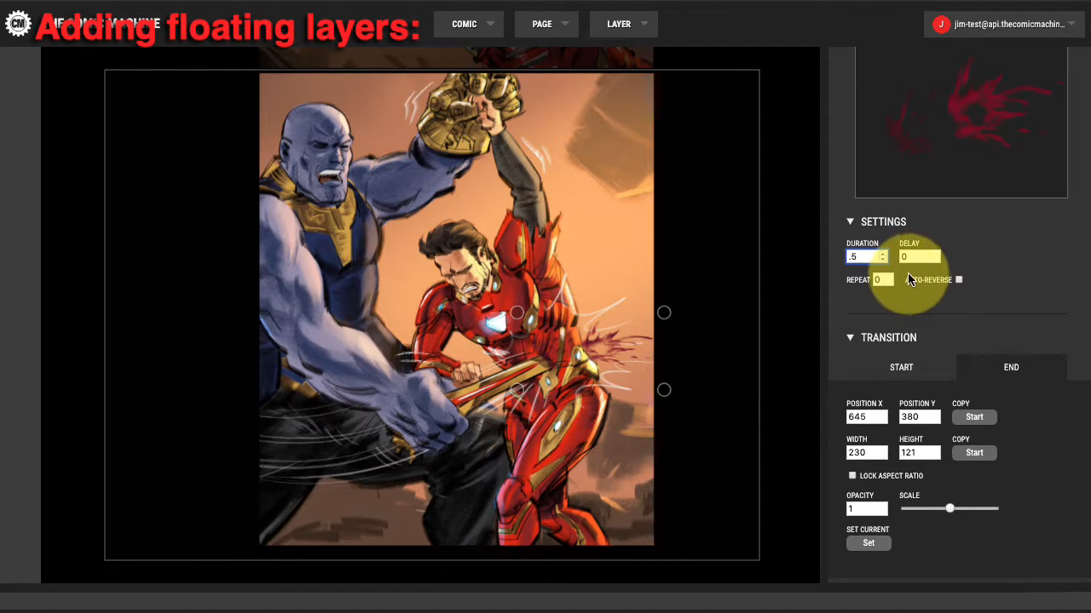
Step: Set the blood layer's start opacity to 0.5 and check it against the end state
{"action": "scroll", "coordinate": [934, 383], "scroll_direction": "down", "scroll_amount": 1}
{"action": "scroll", "coordinate": [934, 387], "scroll_direction": "down", "scroll_amount": 3}
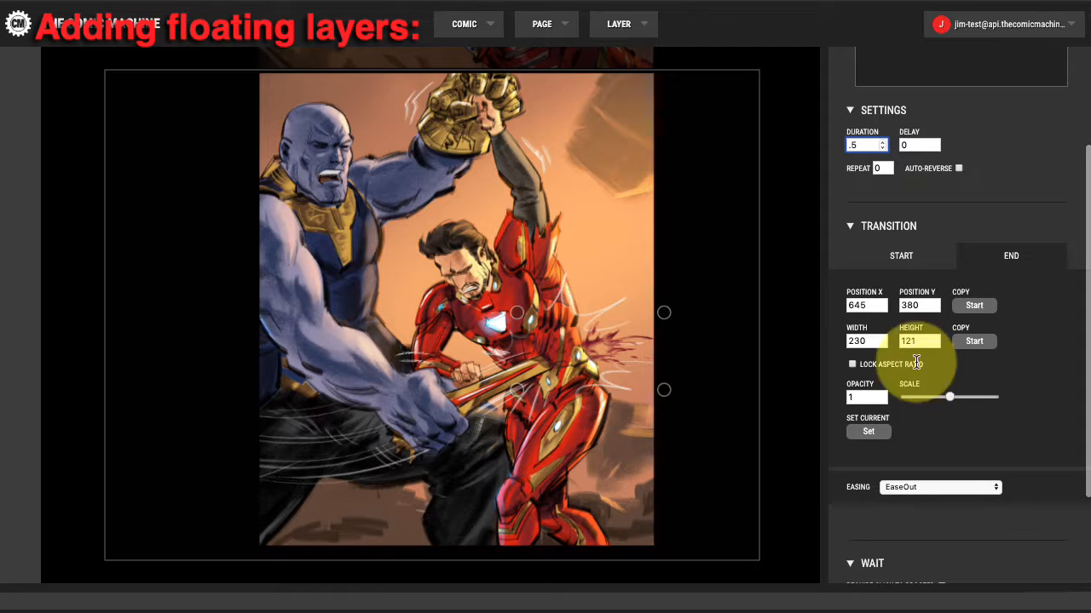
{"action": "left_click", "coordinate": [901, 257]}
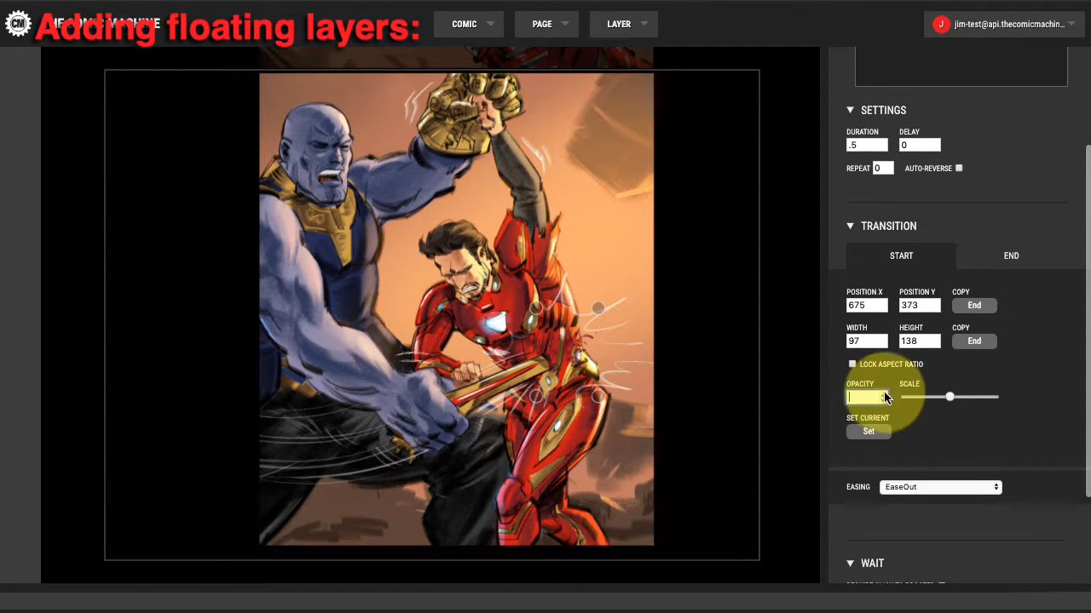
{"action": "type", "text": "5"}
{"action": "key", "text": "BackSpace"}
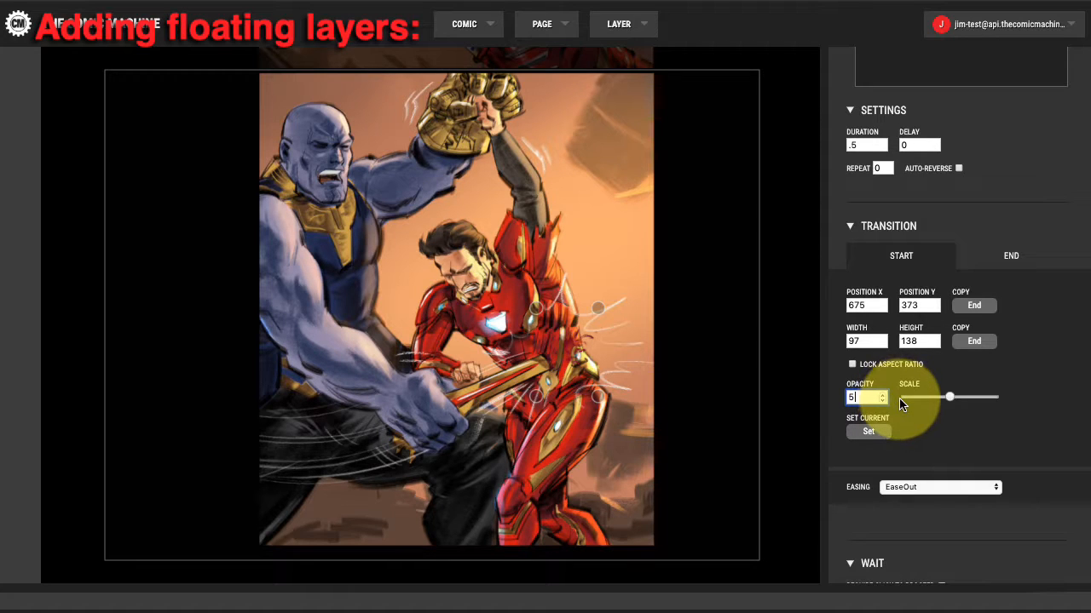
{"action": "type", "text": "0.5"}
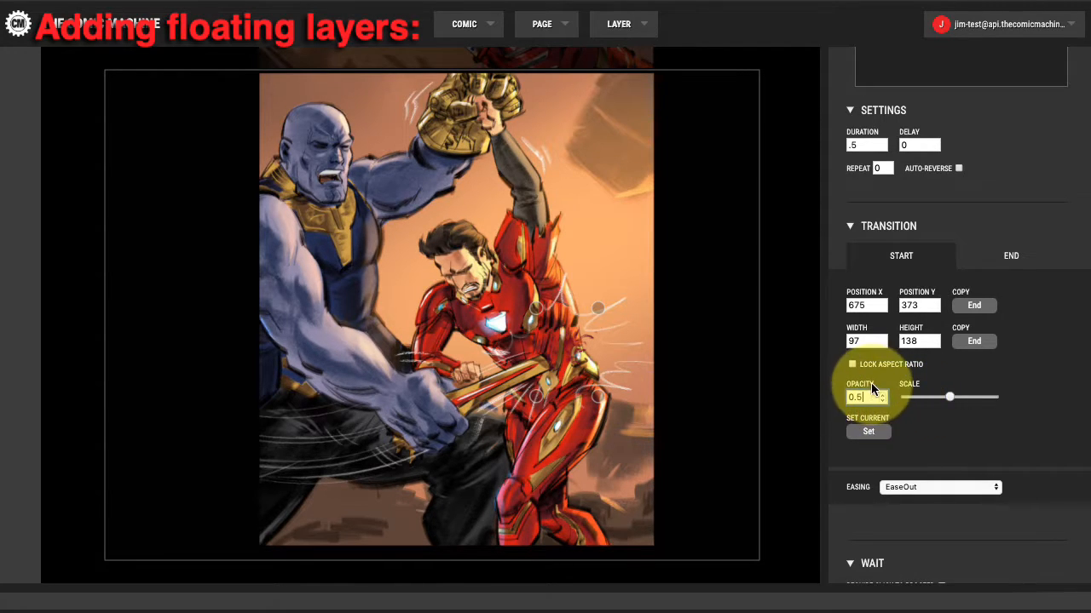
{"action": "left_click", "coordinate": [1009, 259]}
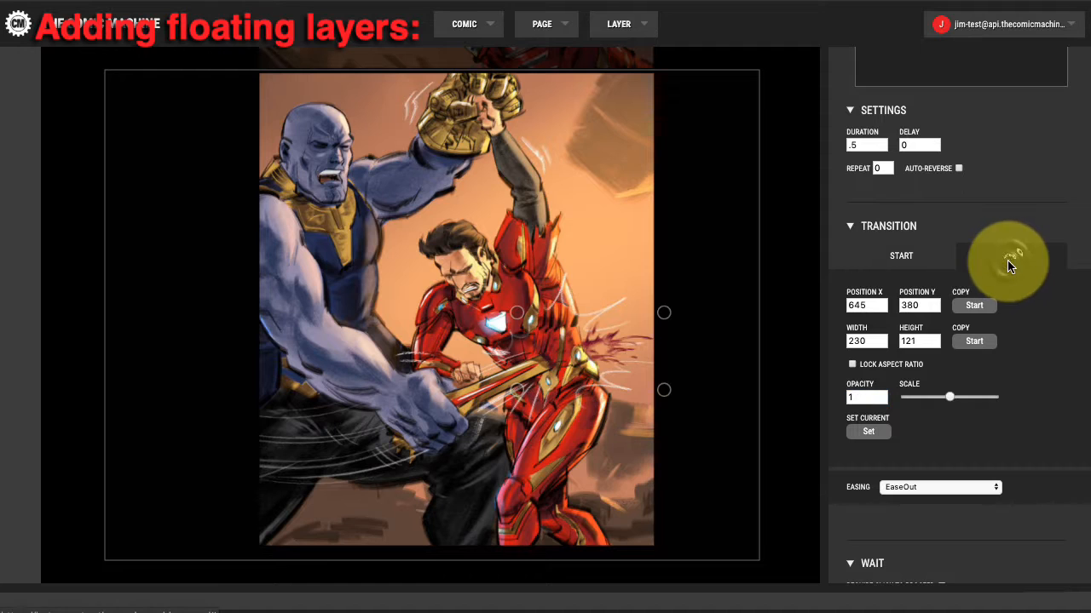
{"action": "left_click", "coordinate": [920, 257]}
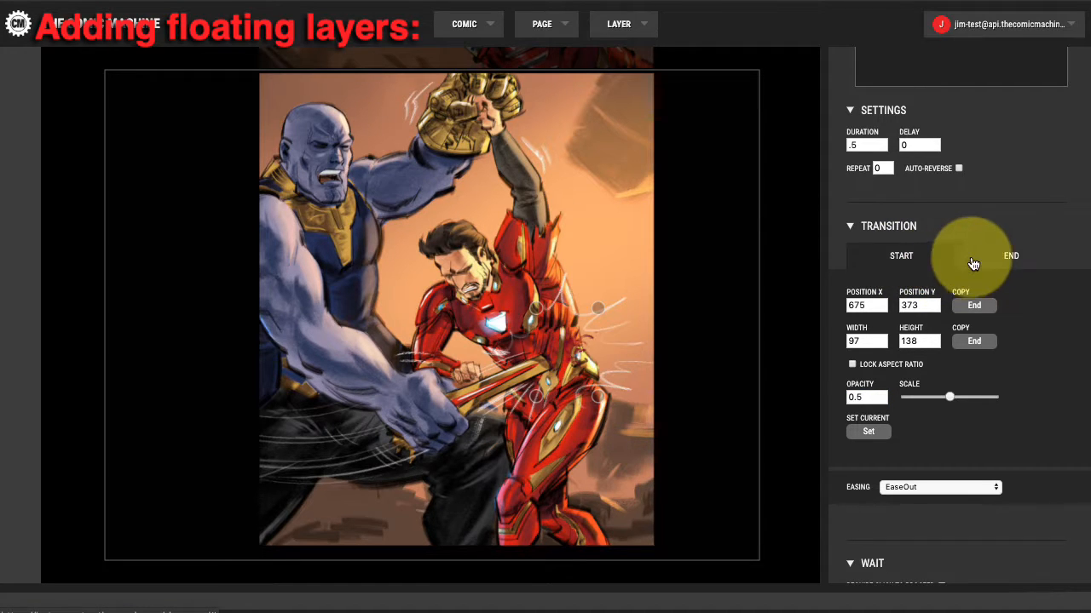
Step: Set the easing of the blood layer's transition to EaseInOut and return to the page's layer list
{"action": "left_click", "coordinate": [984, 259]}
{"action": "left_click", "coordinate": [932, 486]}
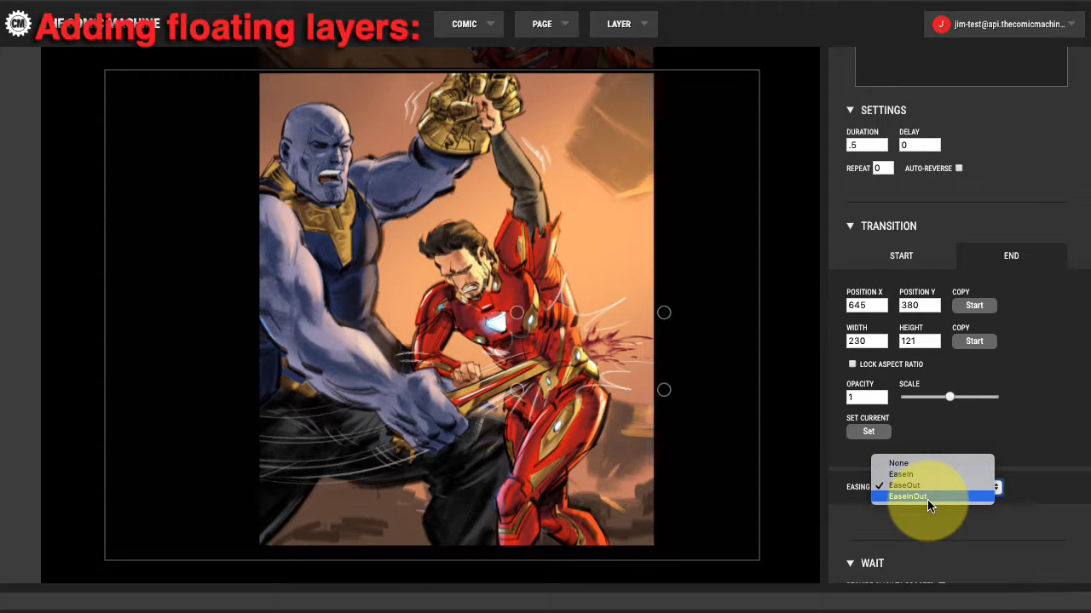
{"action": "left_click", "coordinate": [930, 497]}
{"action": "scroll", "coordinate": [985, 528], "scroll_direction": "down", "scroll_amount": 1}
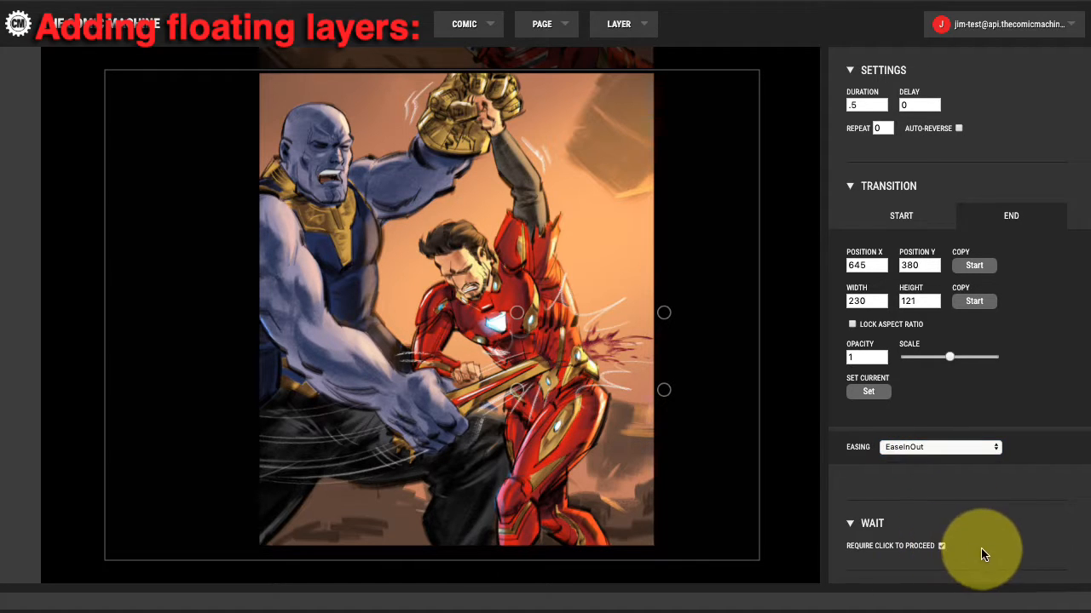
{"action": "scroll", "coordinate": [946, 213], "scroll_direction": "up", "scroll_amount": 3}
{"action": "scroll", "coordinate": [894, 206], "scroll_direction": "up", "scroll_amount": 1}
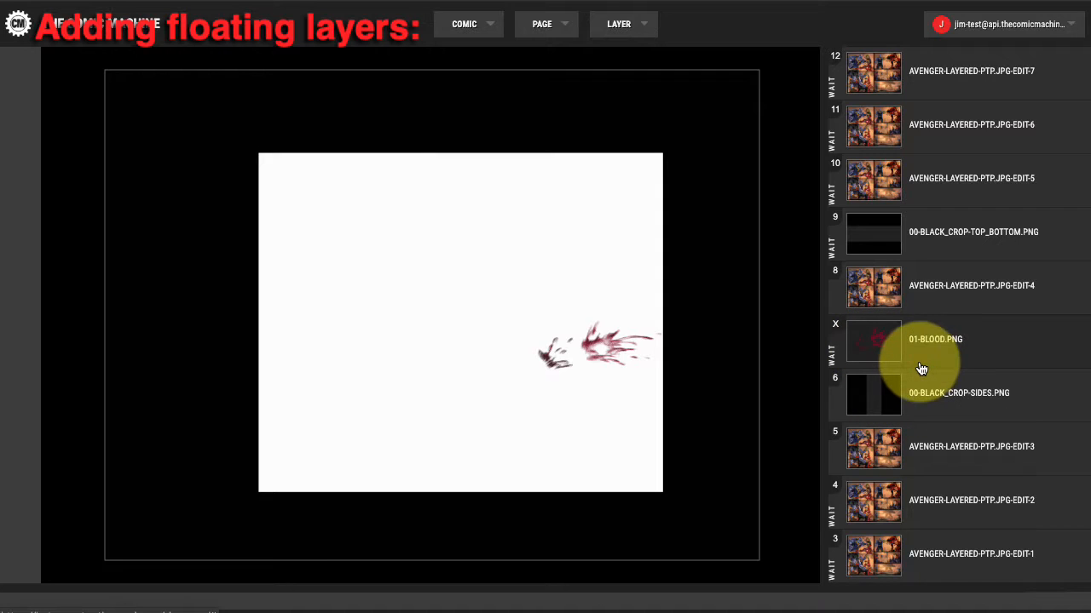
Step: Preview the page, advance to the blood splatter animation on the stabbing panel, and close the preview
{"action": "left_click", "coordinate": [564, 24]}
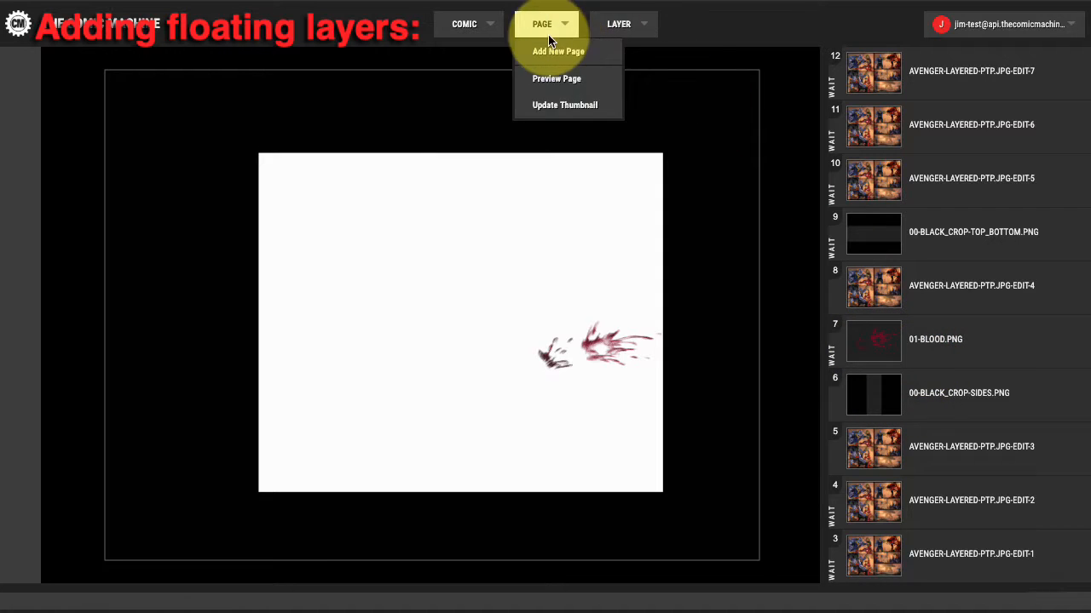
{"action": "left_click", "coordinate": [549, 89]}
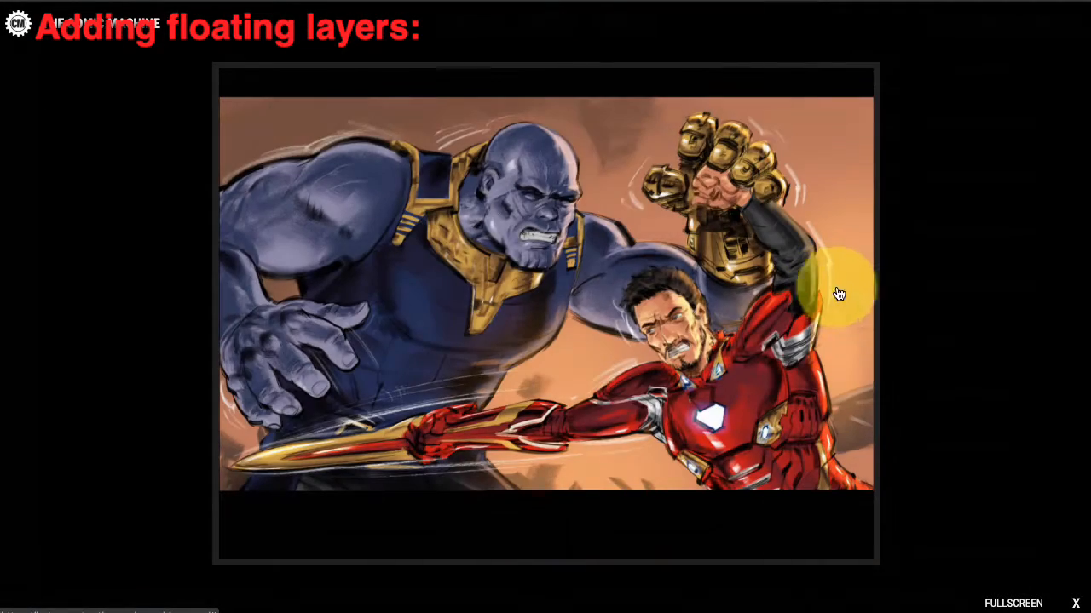
{"action": "left_click", "coordinate": [856, 318]}
{"action": "left_click", "coordinate": [859, 318]}
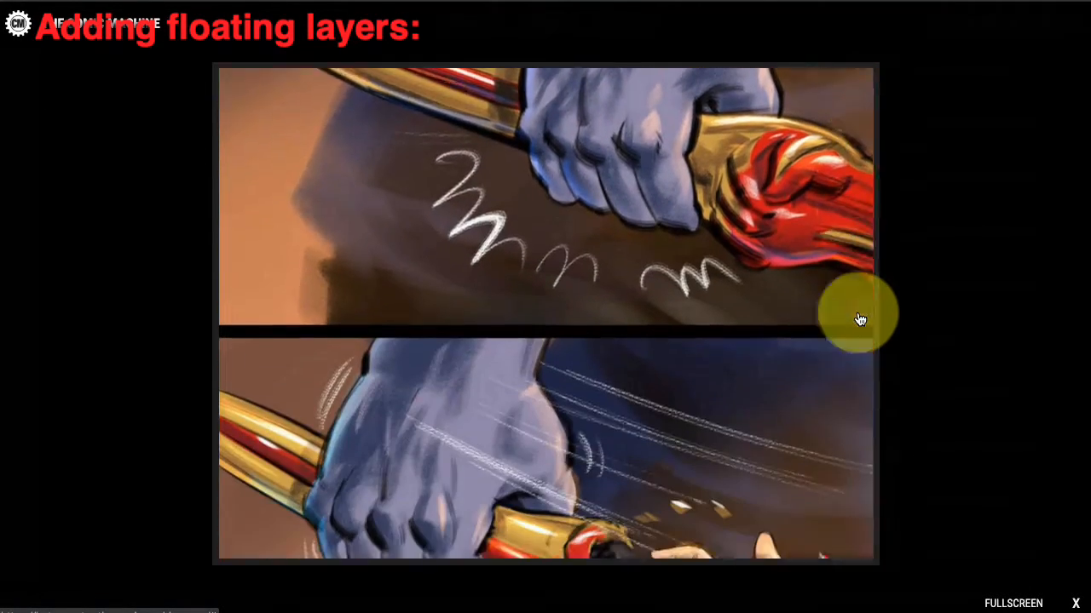
{"action": "left_click", "coordinate": [859, 318]}
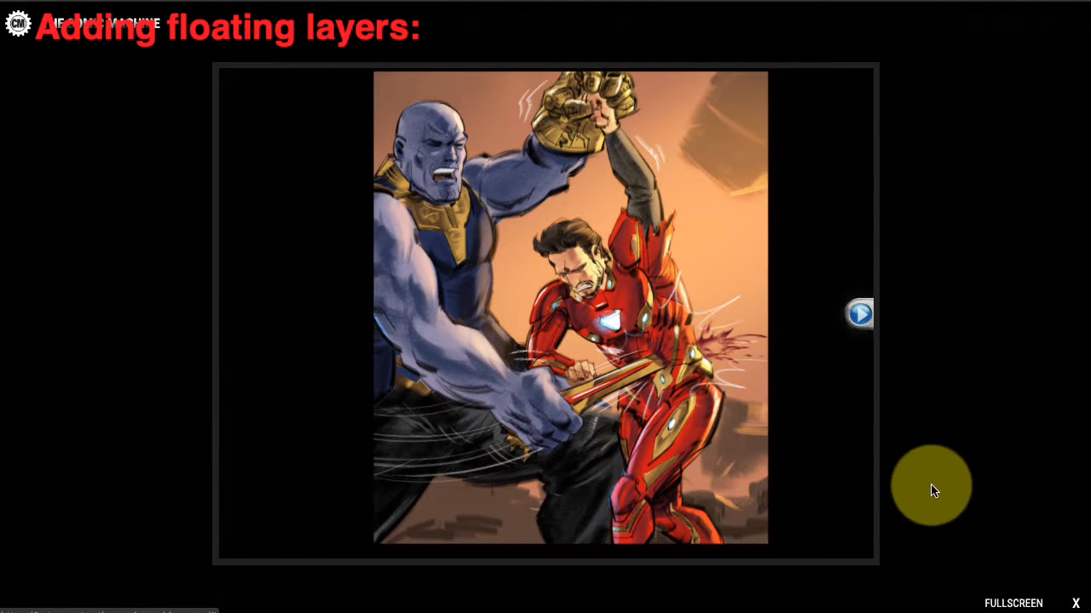
{"action": "left_click", "coordinate": [1075, 604]}
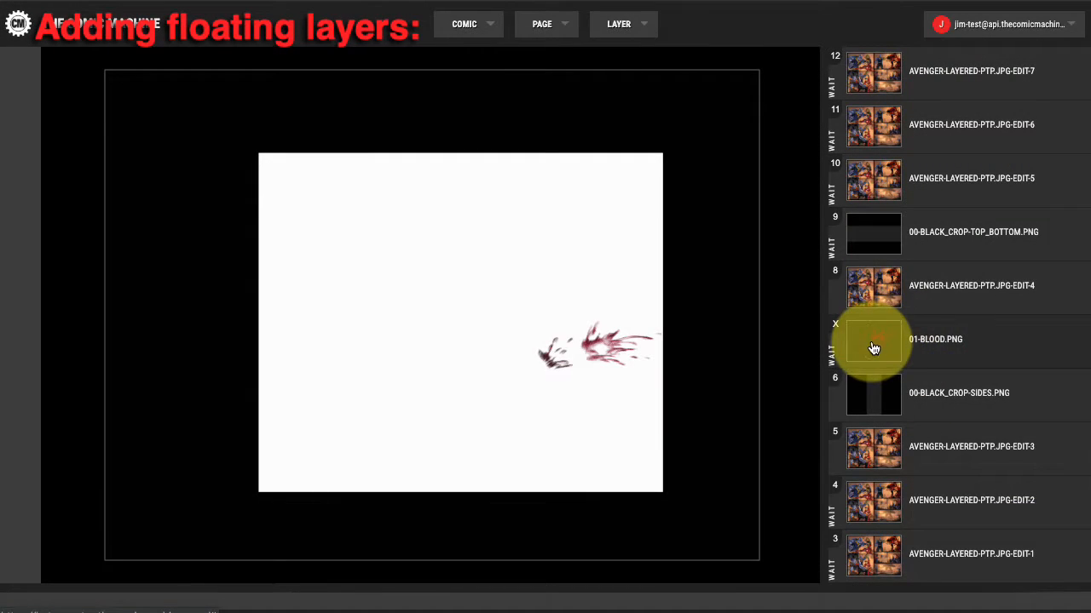
Step: Reopen the 01-blood.png layer and set its duration to 0.2
{"action": "left_click", "coordinate": [871, 350]}
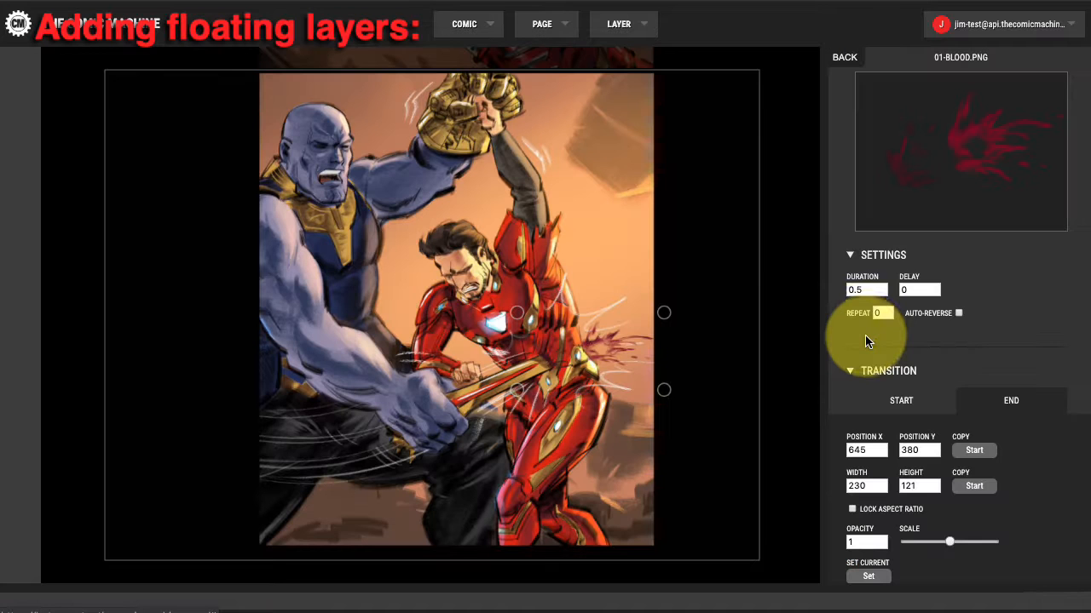
{"action": "type", "text": "5"}
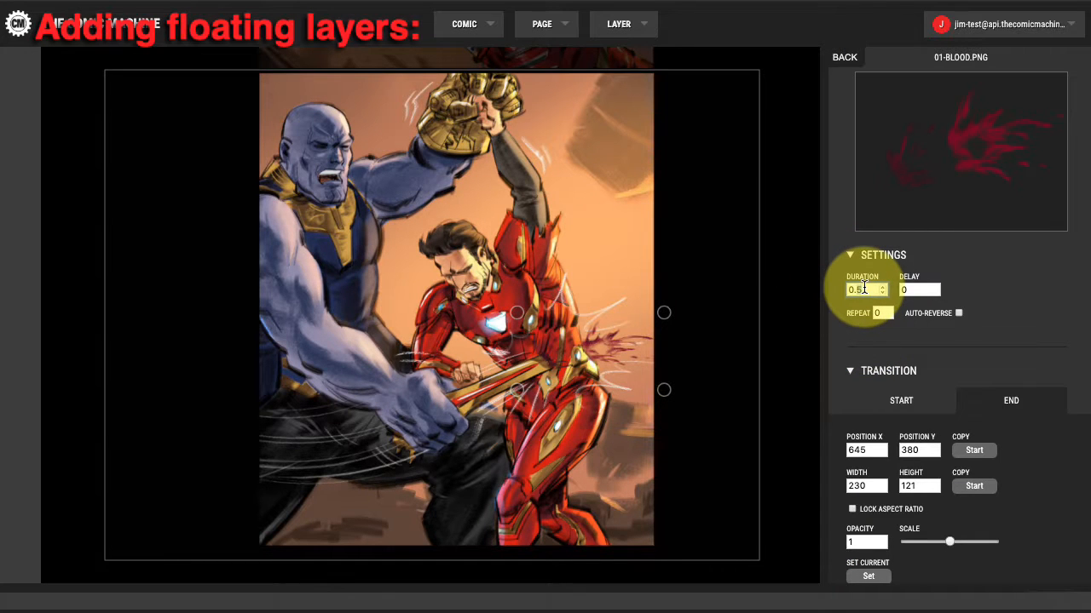
{"action": "type", "text": "2"}
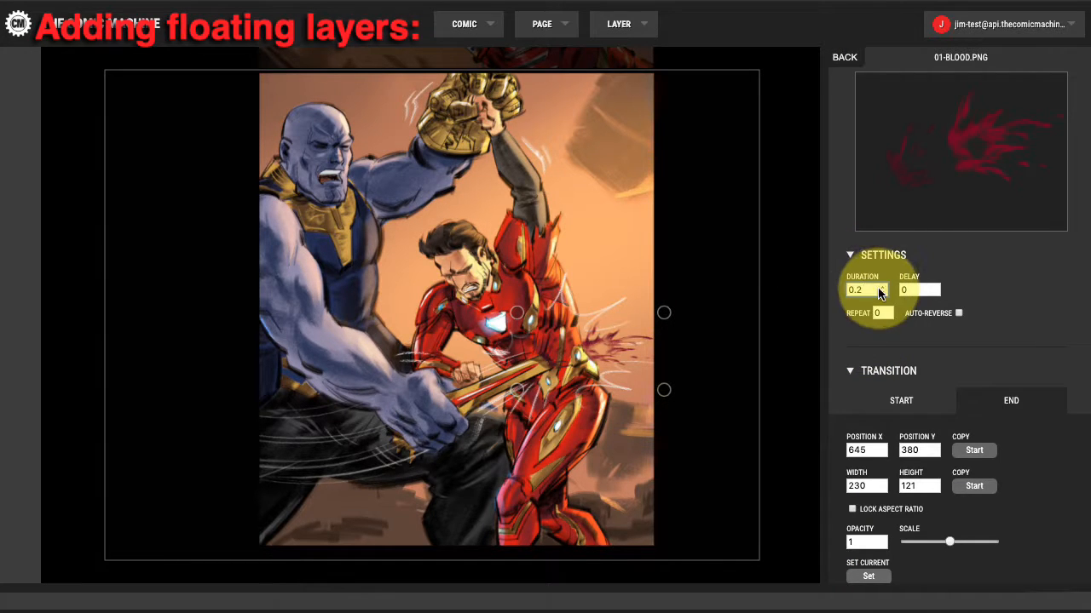
Step: Preview the page again to check the blood splatter's new timing, and exit the preview
{"action": "left_click", "coordinate": [564, 24]}
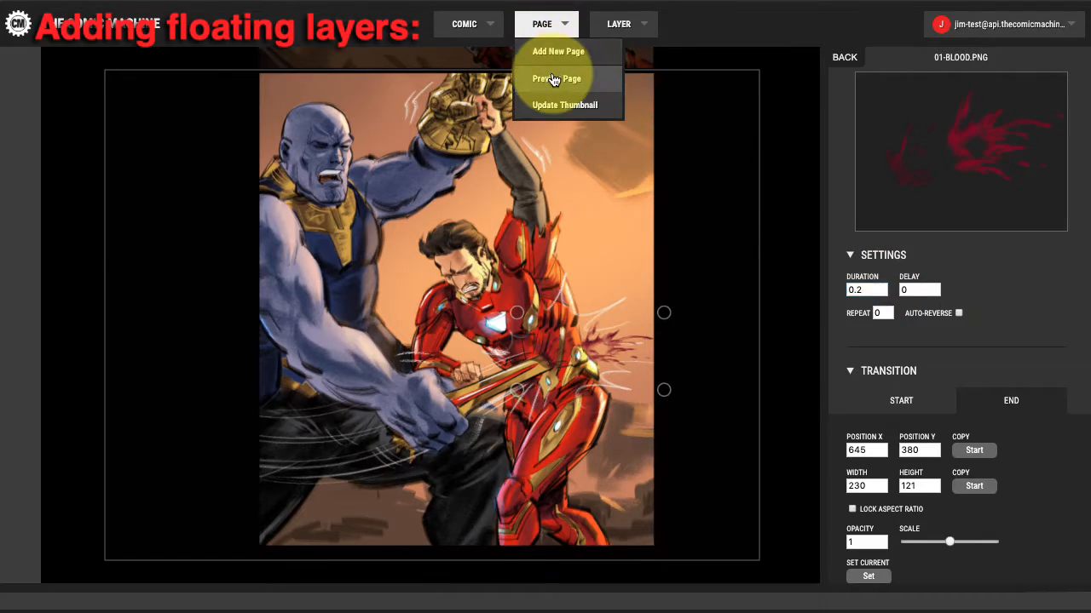
{"action": "left_click", "coordinate": [569, 78]}
{"action": "left_click", "coordinate": [859, 314]}
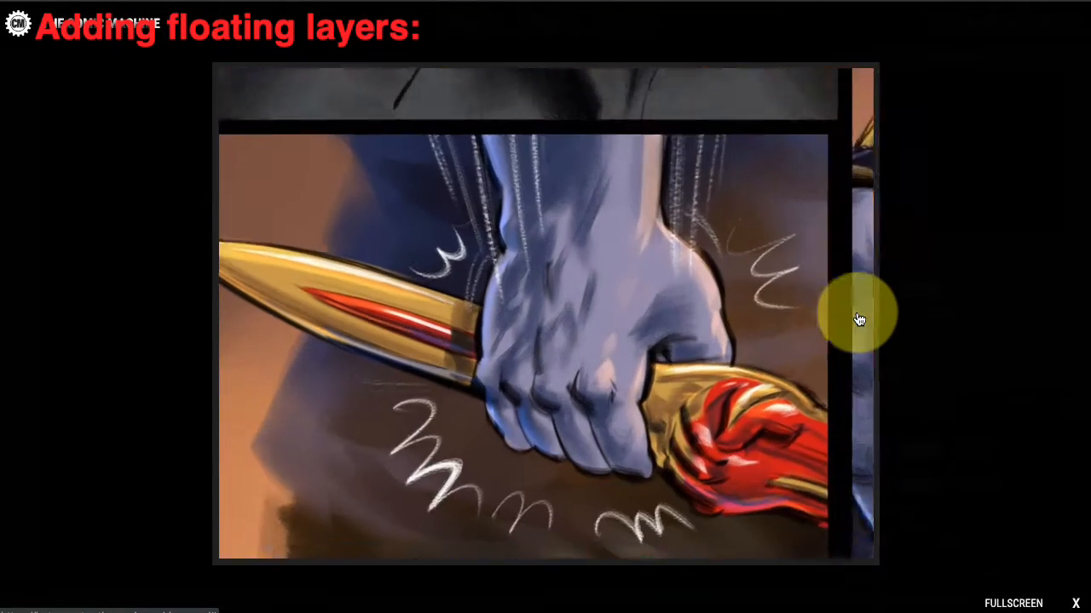
{"action": "left_click", "coordinate": [859, 317]}
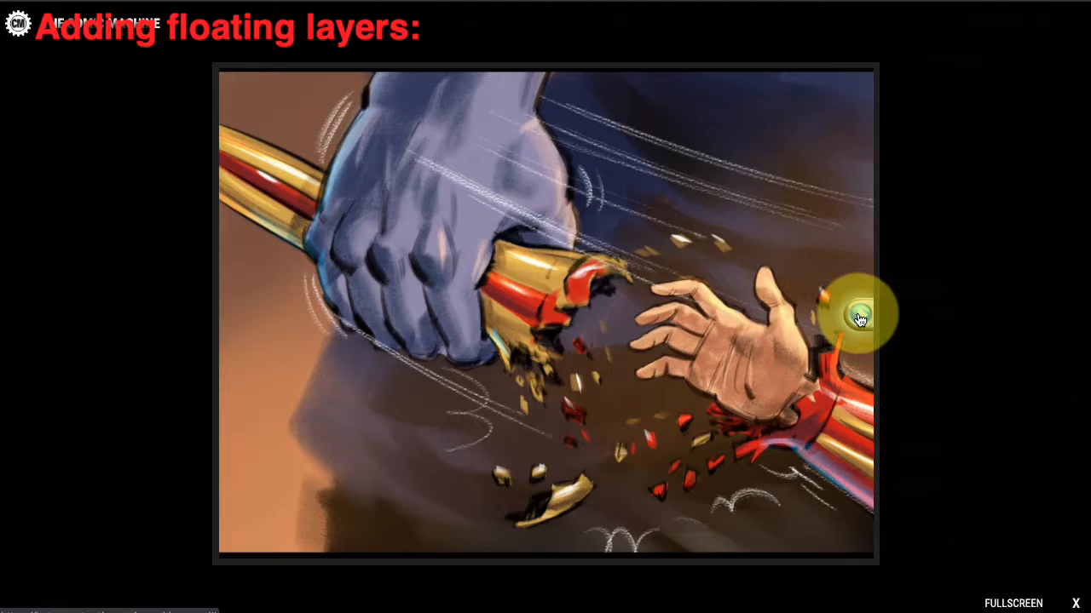
{"action": "left_click", "coordinate": [861, 317]}
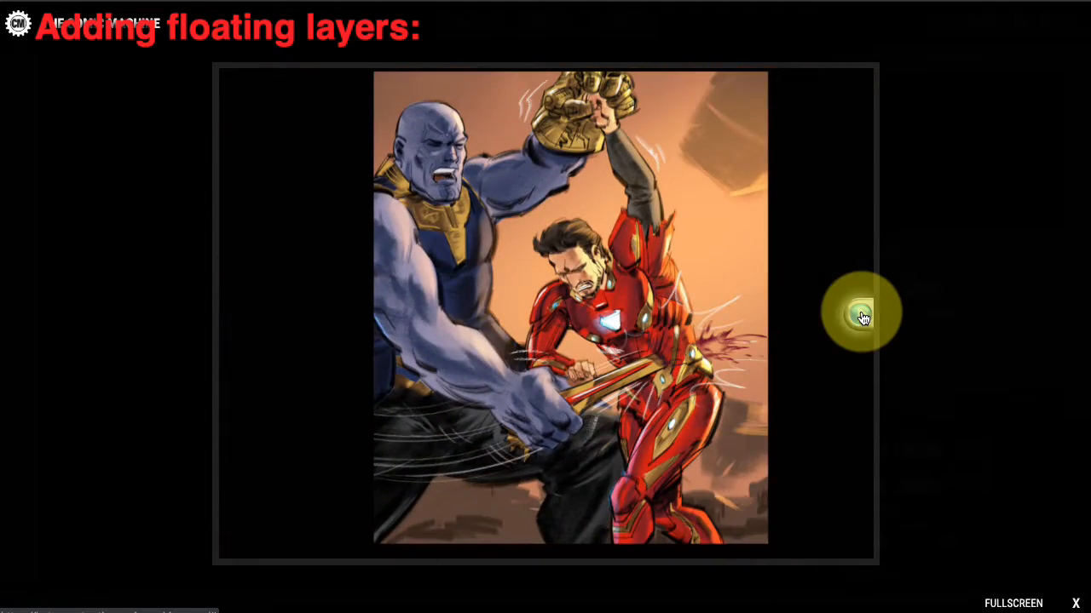
{"action": "left_click", "coordinate": [1077, 601]}
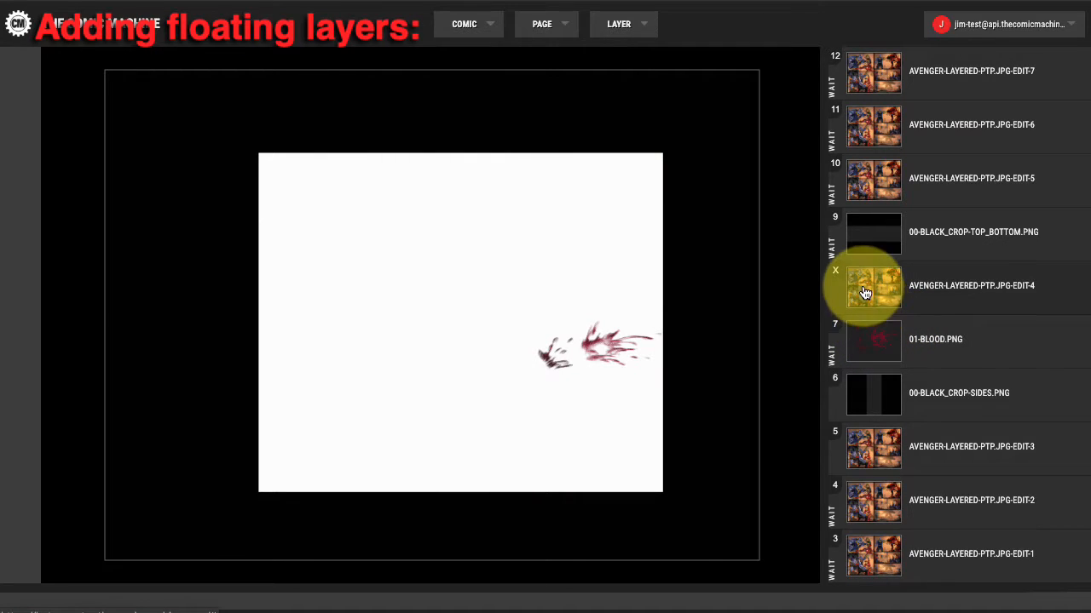
Step: Review the settings of the AVENGER-LAYERED-PTP.JPG-EDIT-4 and 00-BLACK_CROP-TOP_BOTTOM.PNG layers
{"action": "left_click", "coordinate": [1020, 292]}
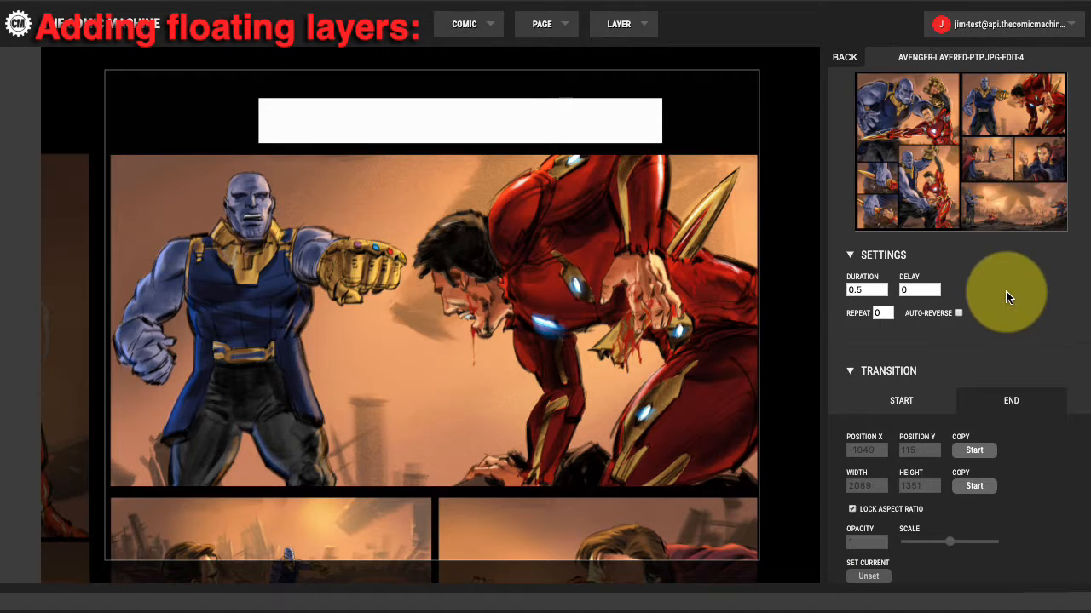
{"action": "left_click", "coordinate": [853, 69]}
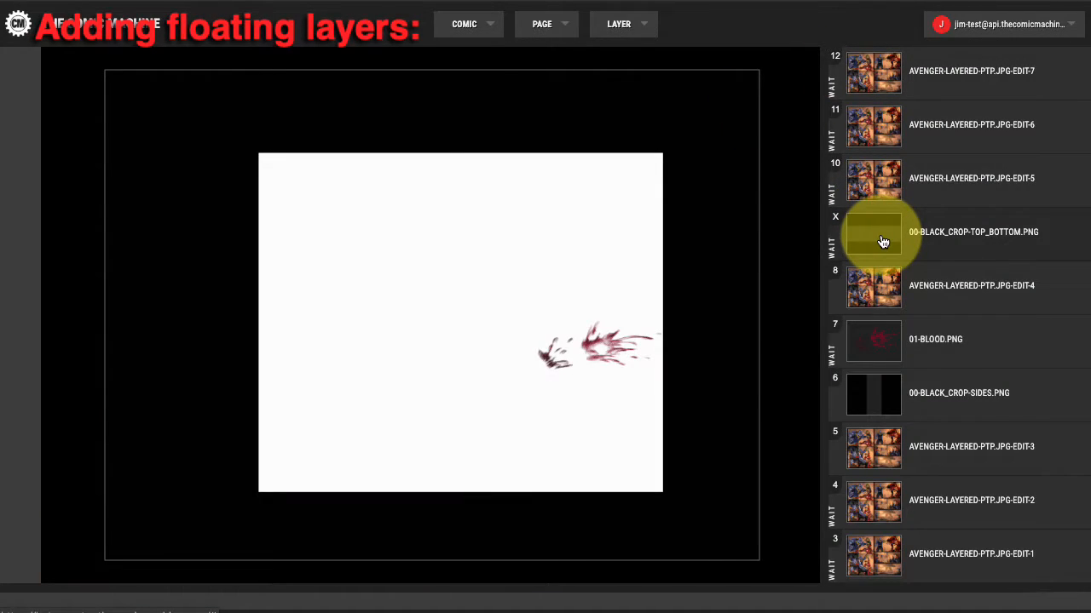
{"action": "left_click", "coordinate": [852, 243]}
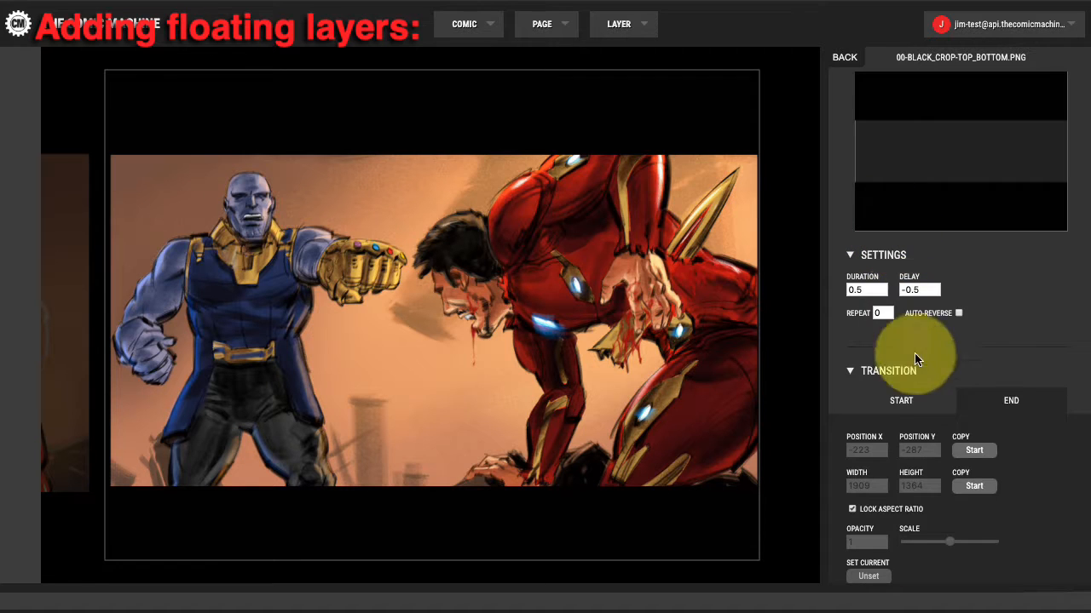
{"action": "scroll", "coordinate": [937, 409], "scroll_direction": "down", "scroll_amount": 5}
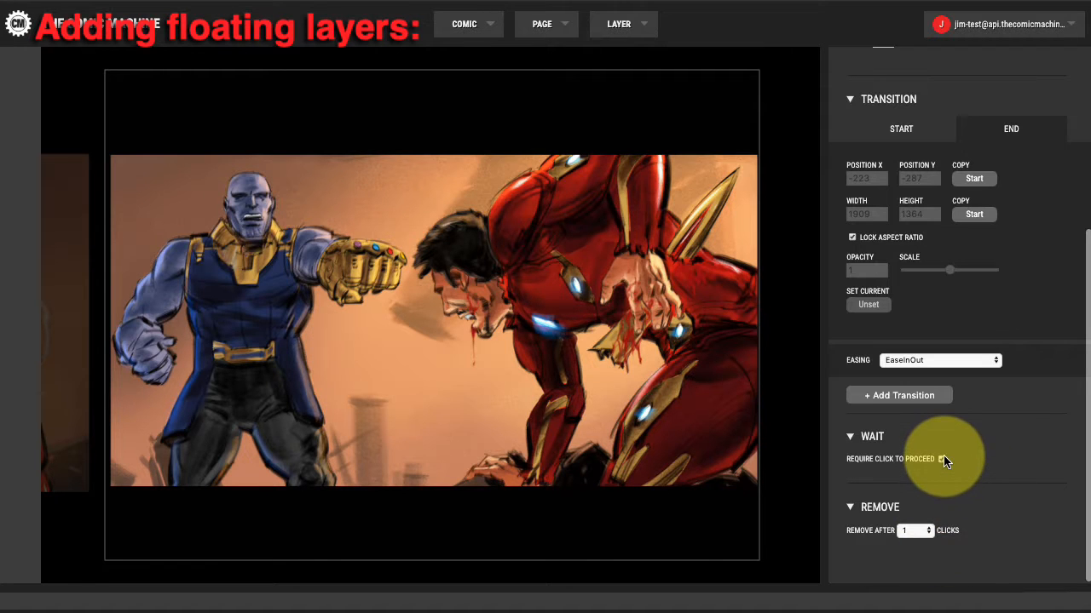
{"action": "scroll", "coordinate": [954, 461], "scroll_direction": "up", "scroll_amount": 5}
Step: Add the image 02-glow.png as a new layer after the top-bottom black crop
{"action": "left_click", "coordinate": [619, 24]}
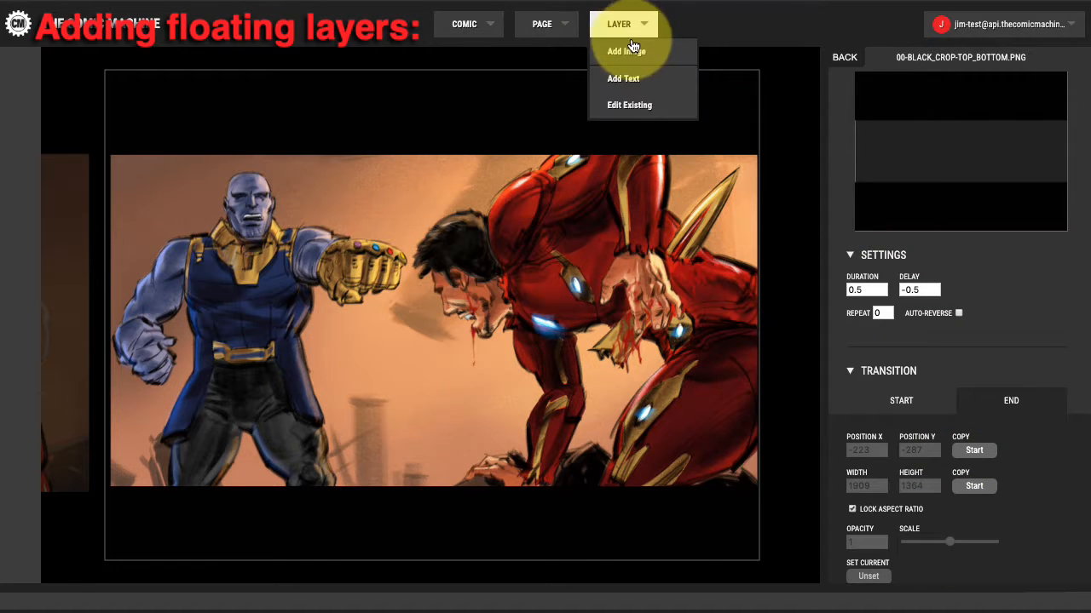
{"action": "left_click", "coordinate": [631, 53]}
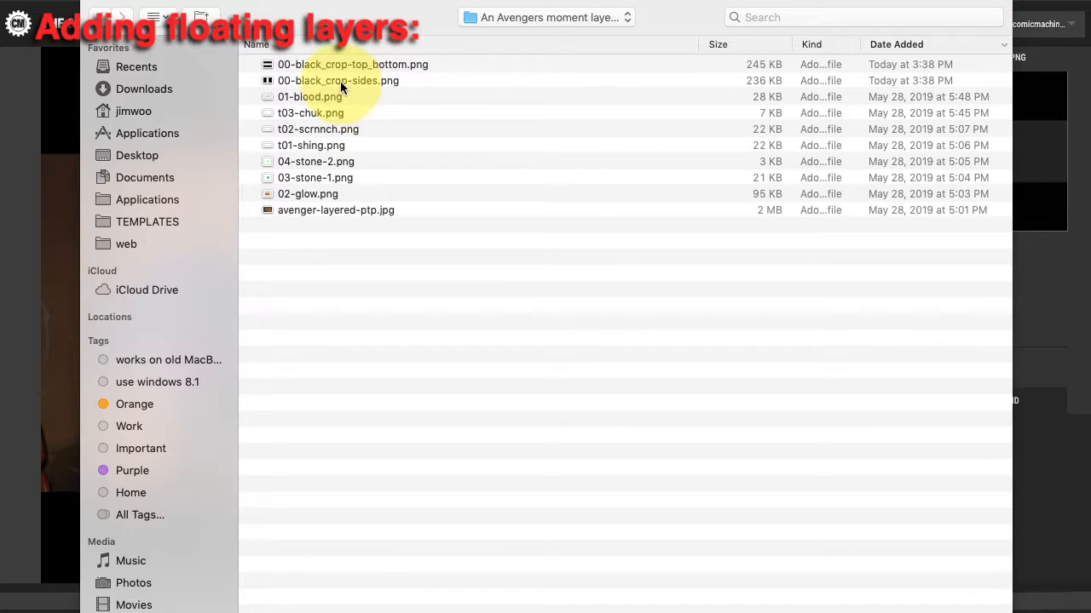
{"action": "left_click", "coordinate": [317, 194]}
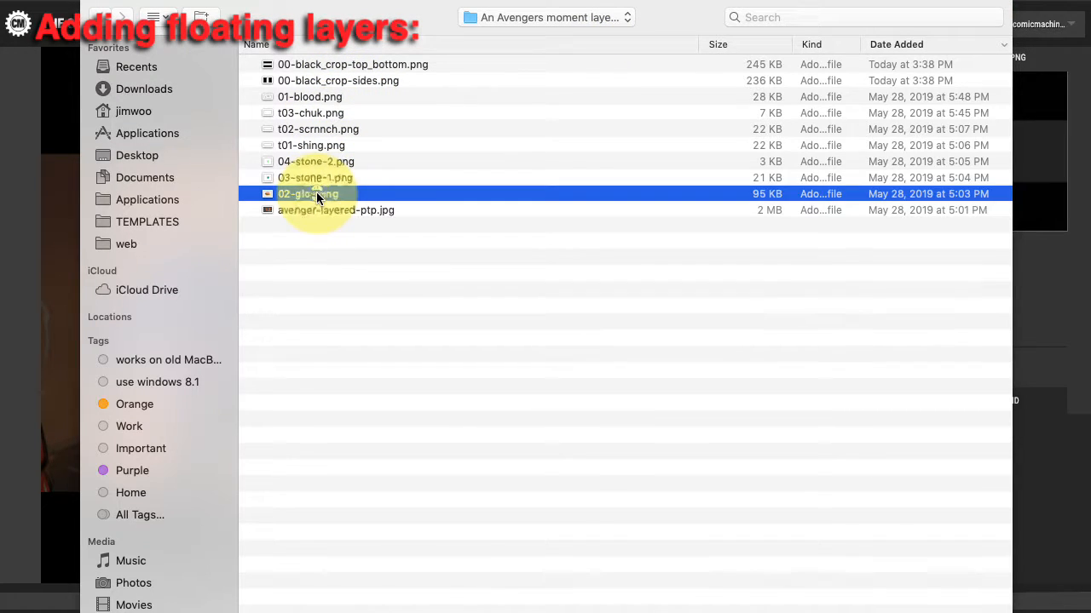
{"action": "double_click", "coordinate": [317, 194]}
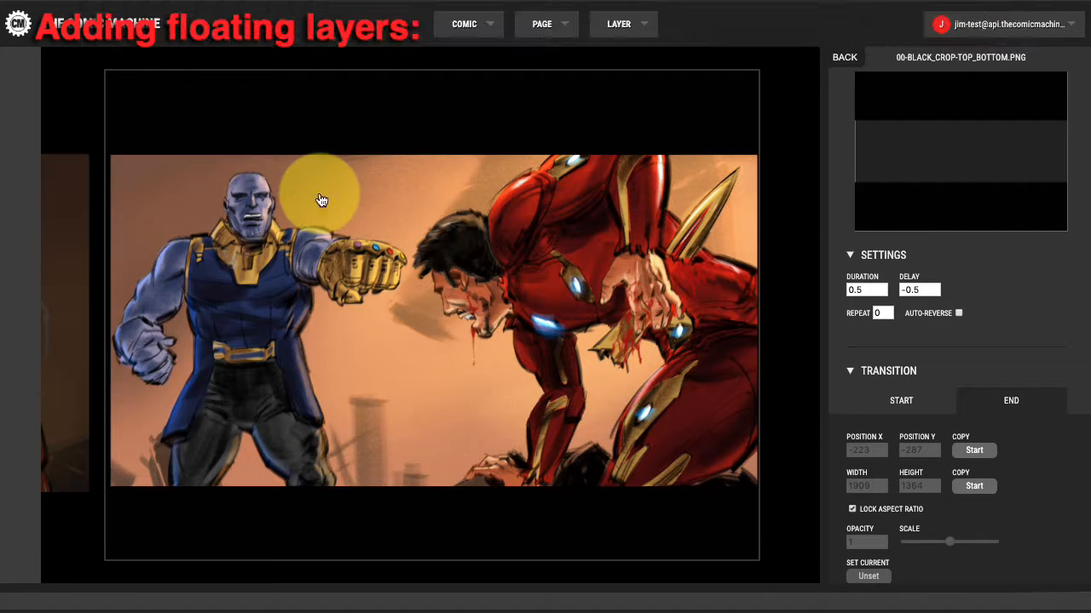
{"action": "left_click", "coordinate": [628, 256]}
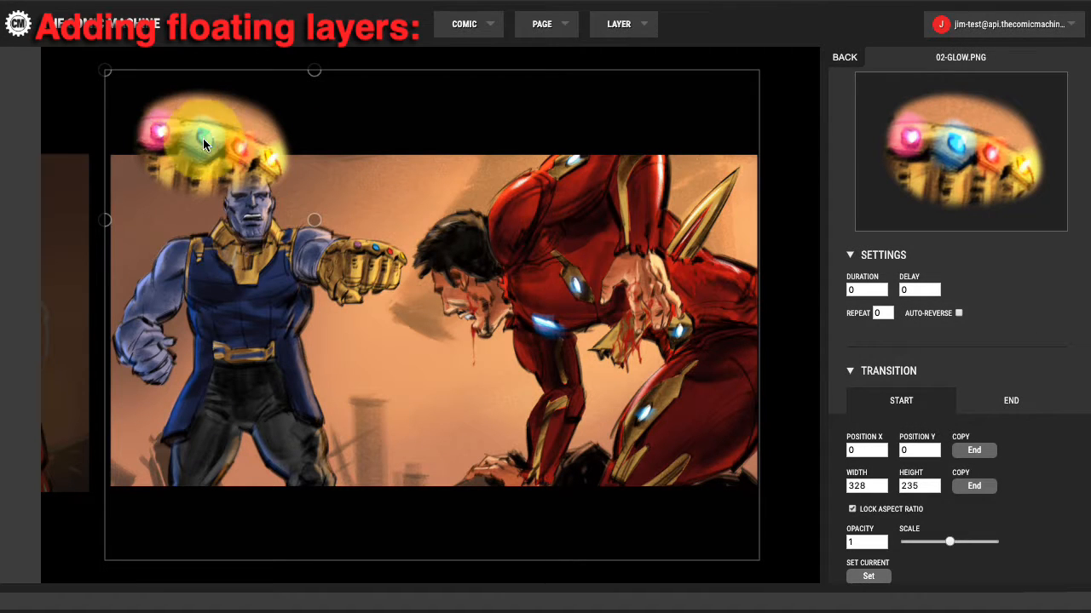
Step: Shrink the glow layer's start state to about 135 × 96 and align it over Thanos's gauntlet at about X 357, Y 233
{"action": "left_click_drag", "start_coordinate": [267, 169], "coordinate": [379, 263]}
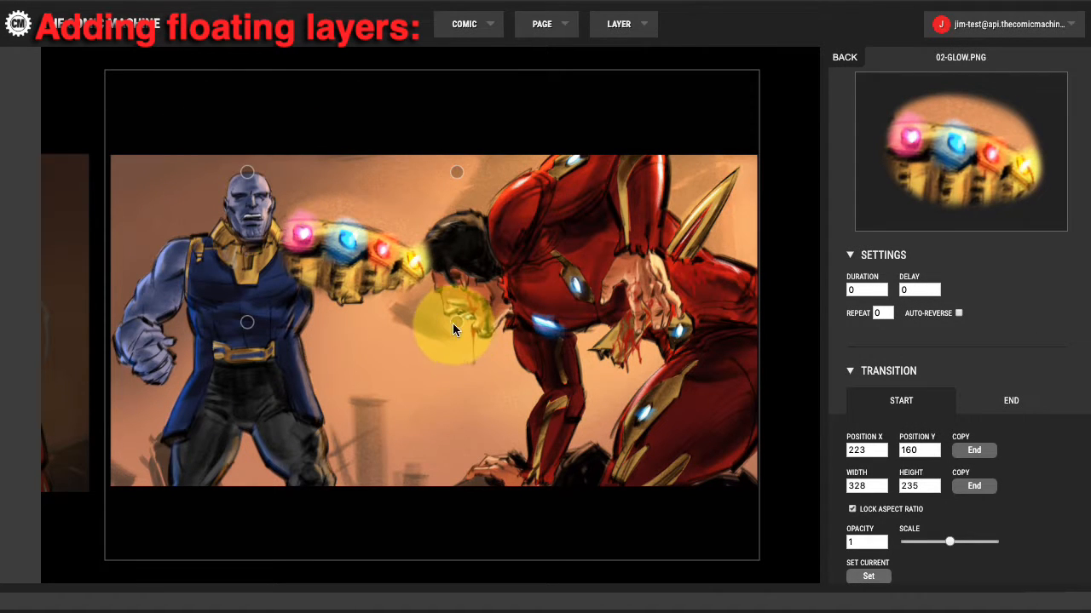
{"action": "left_click_drag", "start_coordinate": [452, 322], "coordinate": [369, 278]}
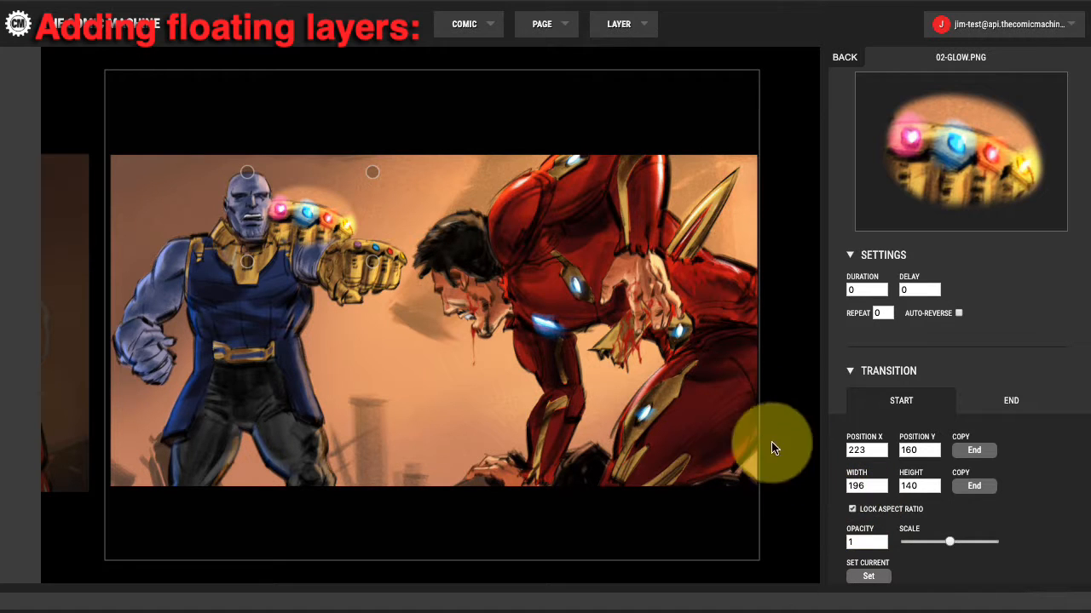
{"action": "left_click_drag", "start_coordinate": [311, 219], "coordinate": [376, 253]}
{"action": "left_click_drag", "start_coordinate": [436, 292], "coordinate": [412, 282]}
{"action": "mouse_move", "coordinate": [377, 249]}
{"action": "left_mouse_down"}
{"action": "mouse_move", "coordinate": [424, 283]}
{"action": "mouse_move", "coordinate": [383, 259]}
{"action": "left_mouse_up"}
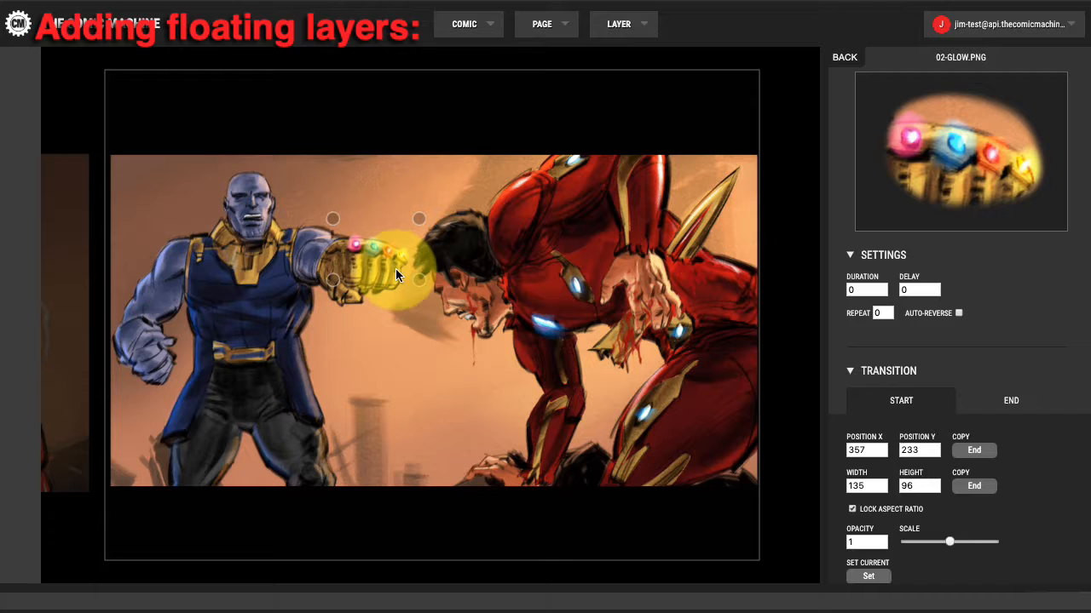
Step: Compare the glow layer's start and end states, and copy the start position and size to the end state
{"action": "left_click", "coordinate": [901, 401]}
{"action": "left_click", "coordinate": [984, 406]}
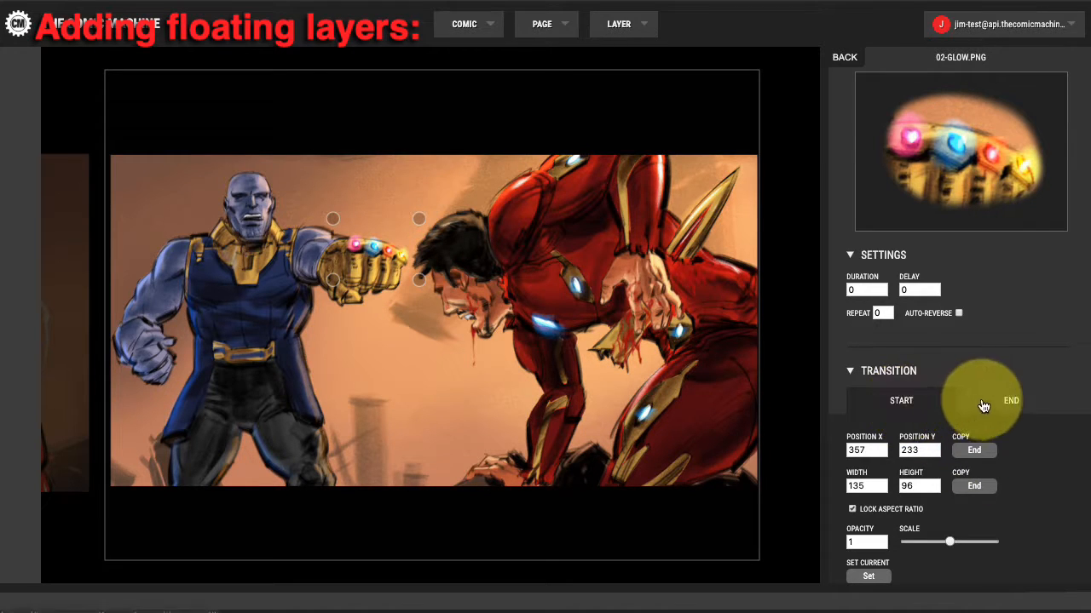
{"action": "left_click", "coordinate": [916, 405]}
{"action": "left_click", "coordinate": [1005, 406]}
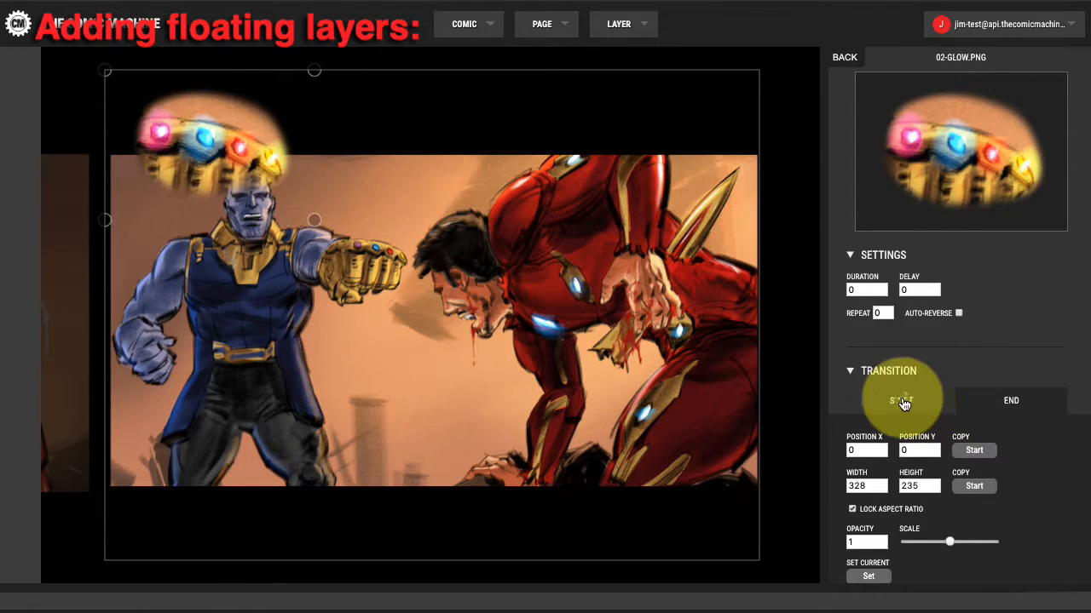
{"action": "left_click", "coordinate": [901, 402]}
{"action": "left_click", "coordinate": [1005, 404]}
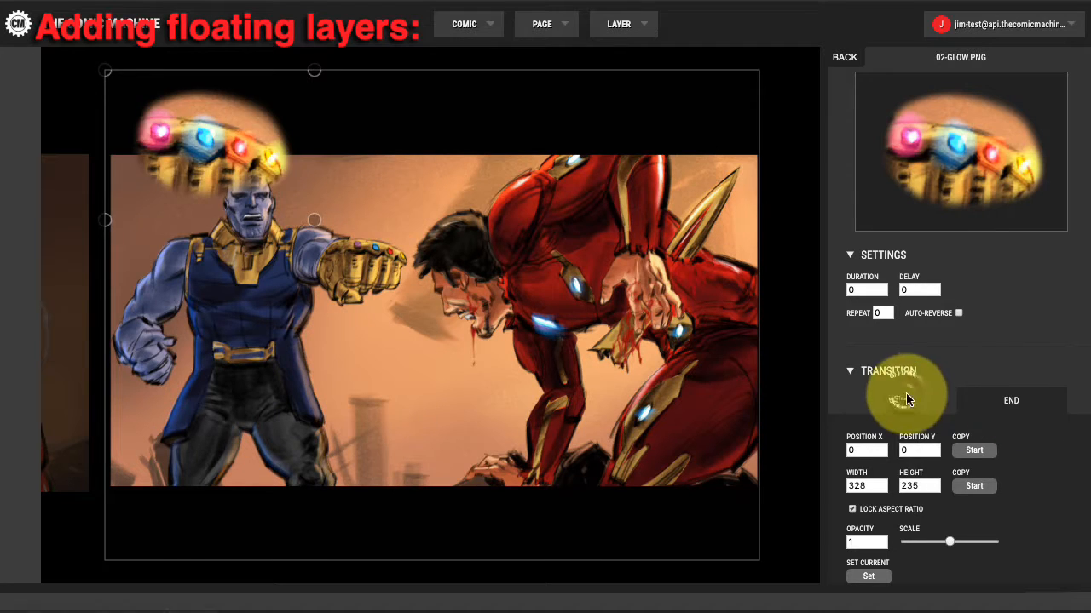
{"action": "left_click", "coordinate": [901, 397]}
{"action": "left_click", "coordinate": [1005, 393]}
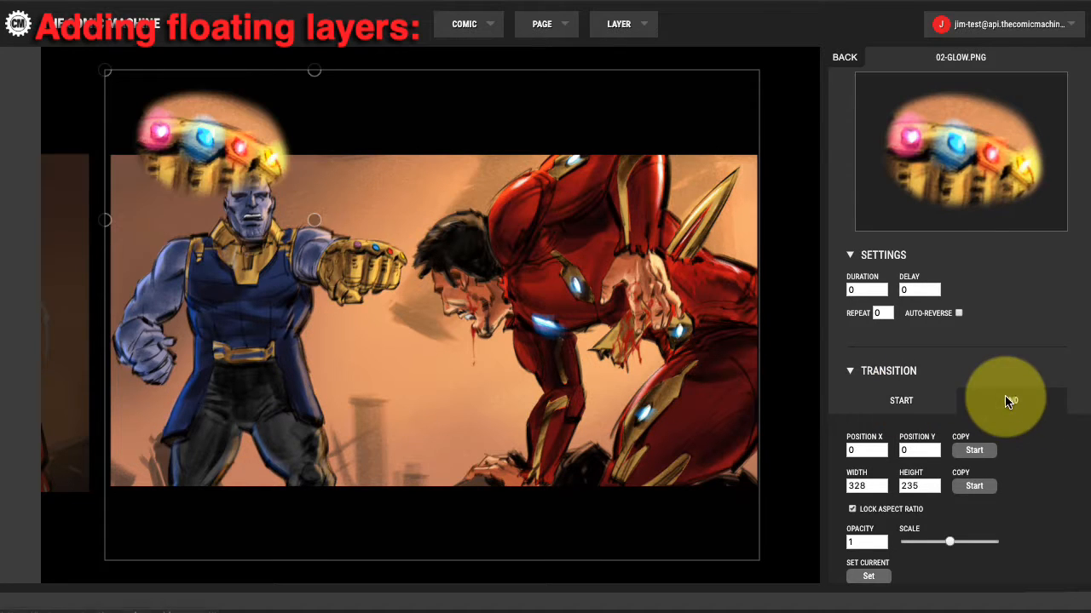
{"action": "left_click", "coordinate": [974, 449]}
{"action": "left_click", "coordinate": [975, 484]}
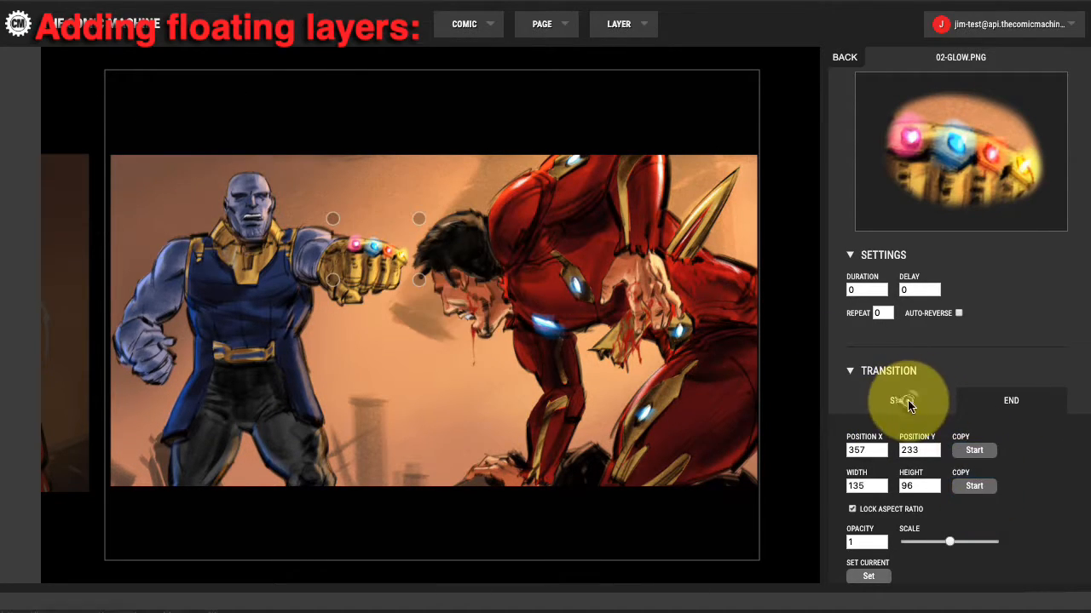
Step: Try moving the glow layer's start state above the gauntlet to about X 350, Y 140, and compare it with the end state
{"action": "left_click", "coordinate": [922, 403]}
{"action": "left_click_drag", "start_coordinate": [387, 230], "coordinate": [384, 179]}
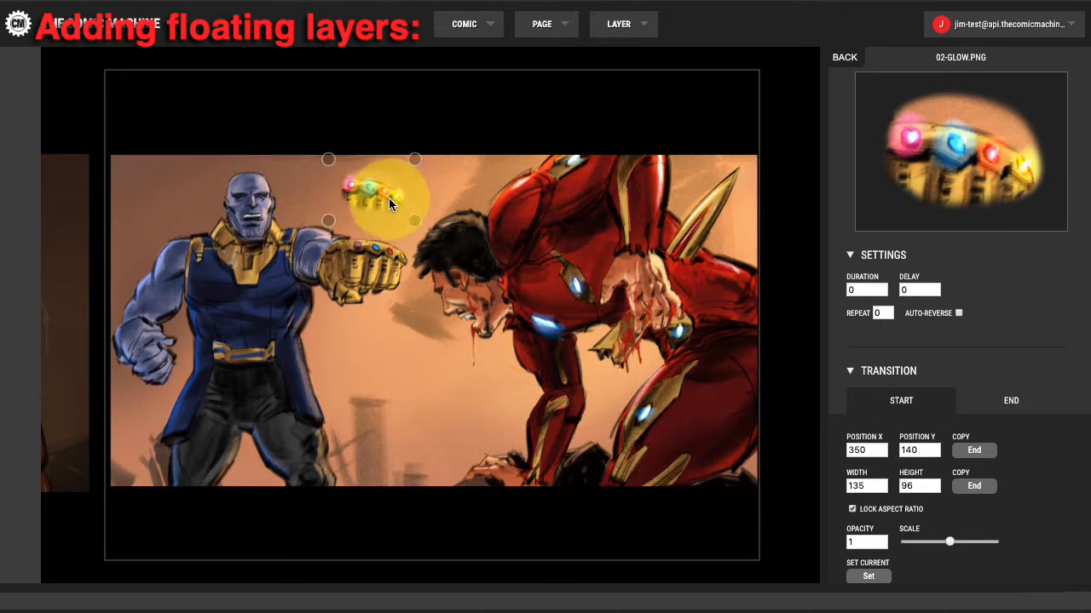
{"action": "left_click", "coordinate": [992, 401]}
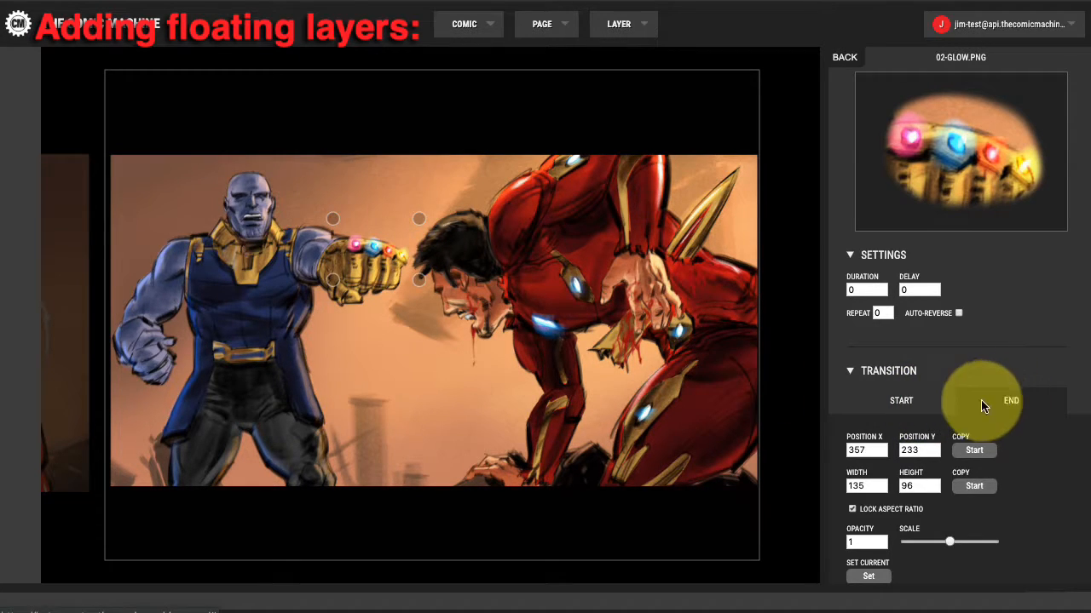
{"action": "left_click", "coordinate": [926, 398]}
{"action": "left_click", "coordinate": [1010, 398]}
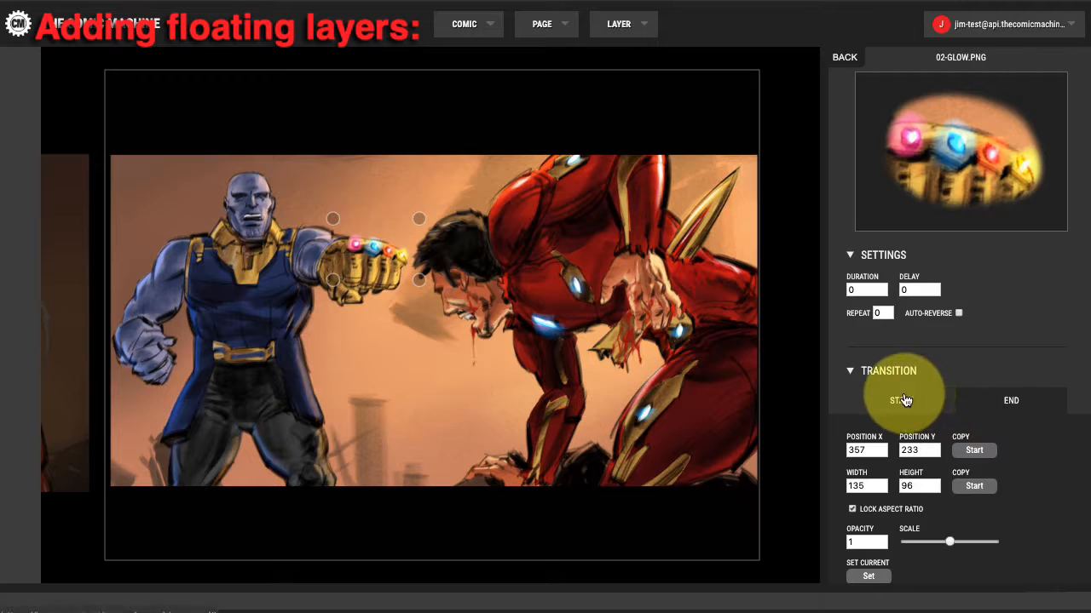
{"action": "left_click", "coordinate": [897, 401]}
{"action": "left_click", "coordinate": [972, 399]}
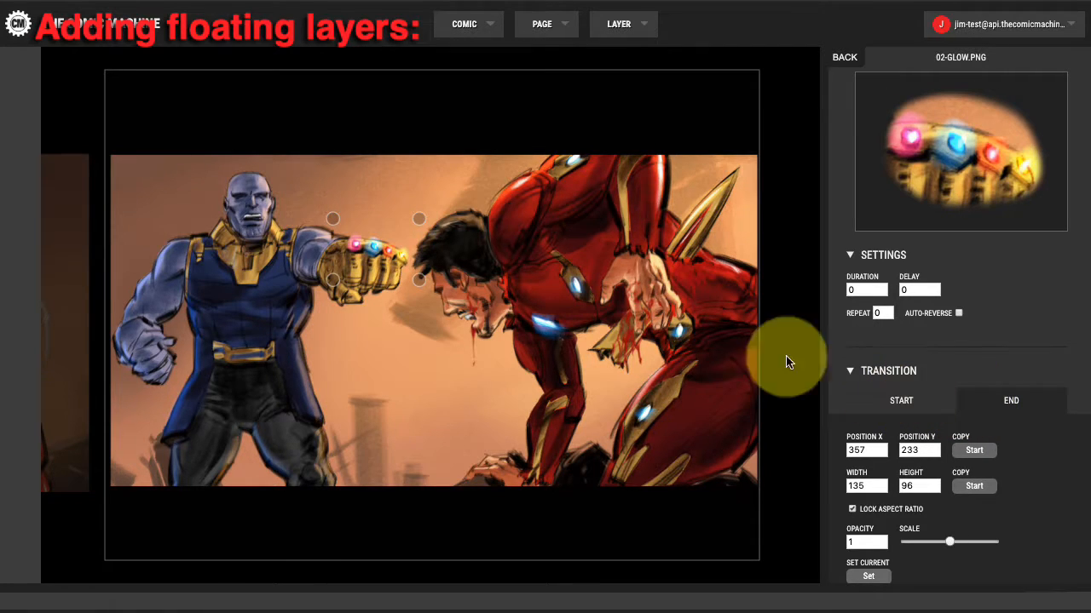
Step: Nudge the glow layer's end state to about X 360, Y 234, and copy its position and size to the start state
{"action": "left_click_drag", "start_coordinate": [399, 256], "coordinate": [401, 257]}
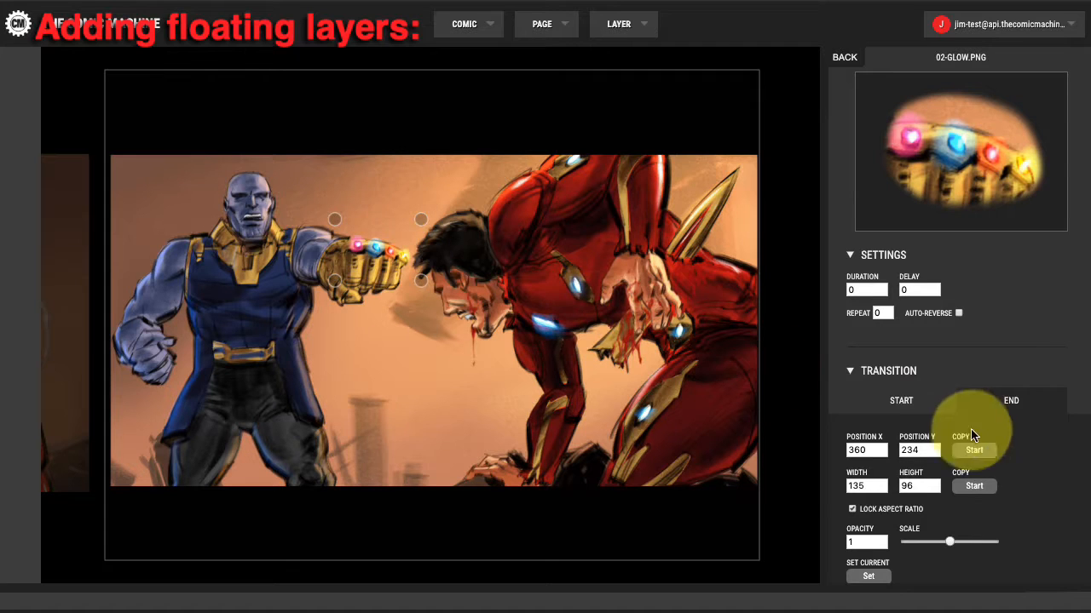
{"action": "left_click", "coordinate": [906, 406]}
{"action": "left_click", "coordinate": [1008, 408]}
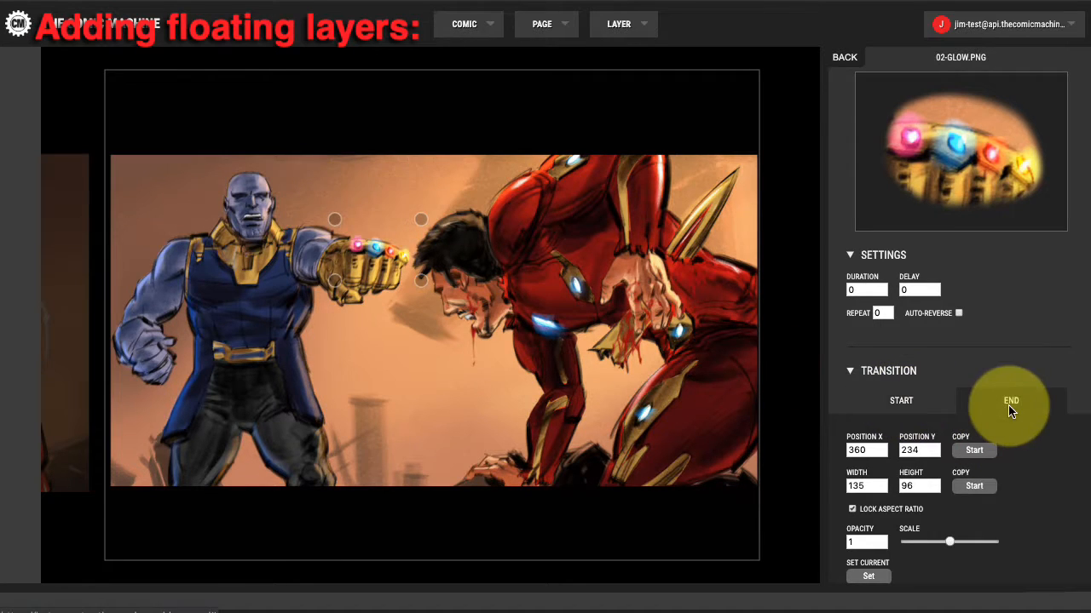
{"action": "left_click", "coordinate": [917, 406]}
{"action": "left_click", "coordinate": [906, 404]}
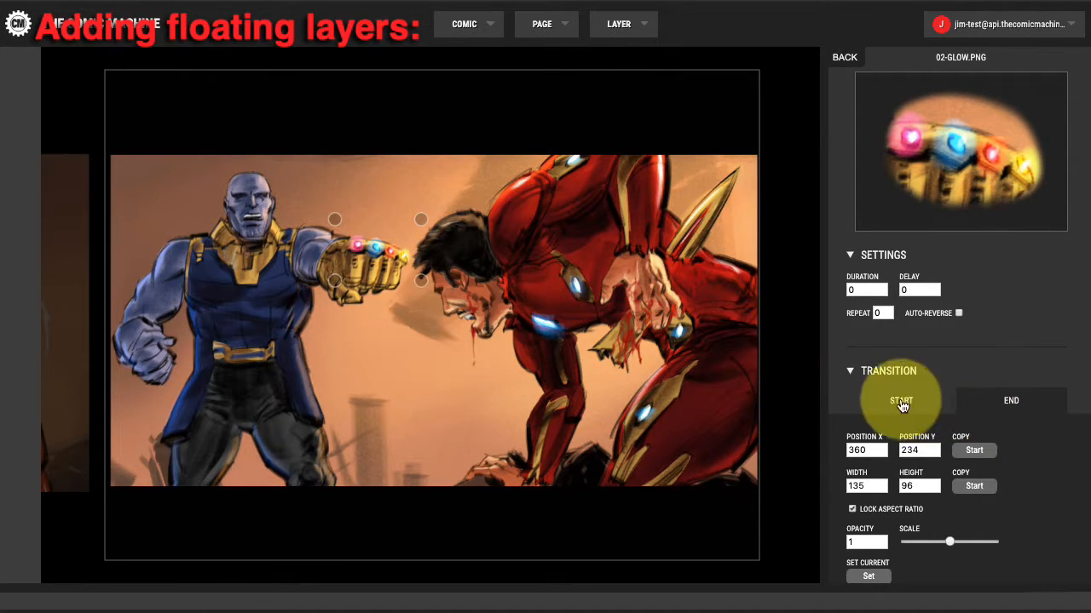
{"action": "left_click", "coordinate": [1009, 406]}
{"action": "left_click", "coordinate": [909, 408]}
{"action": "left_click", "coordinate": [909, 407]}
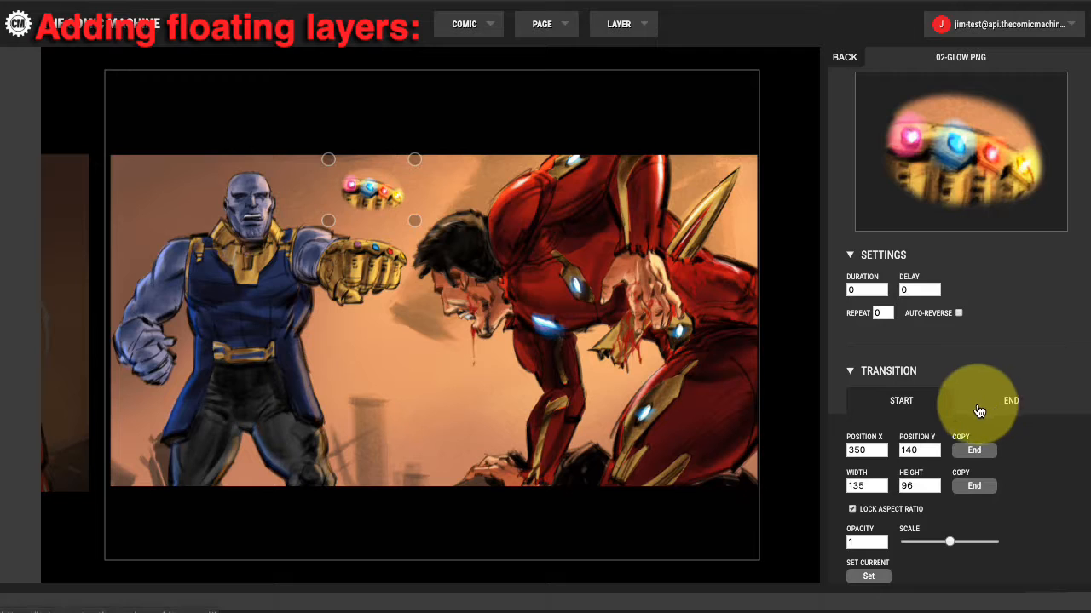
{"action": "left_click", "coordinate": [971, 453]}
{"action": "left_click", "coordinate": [974, 485]}
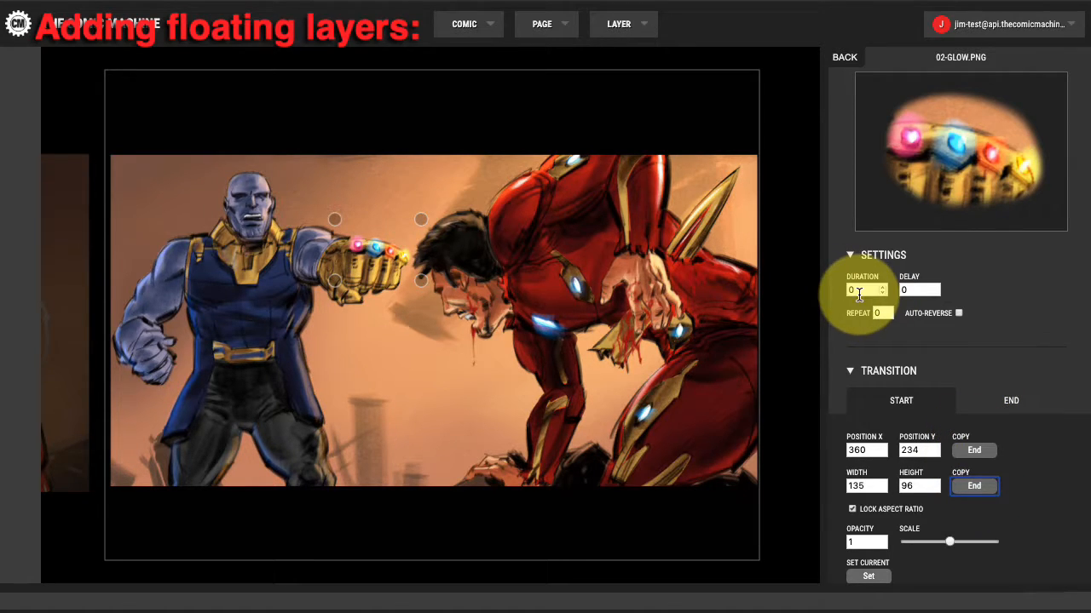
Step: Set the glow layer's duration to .5 and its start opacity to 0
{"action": "left_click_drag", "start_coordinate": [859, 290], "coordinate": [841, 291]}
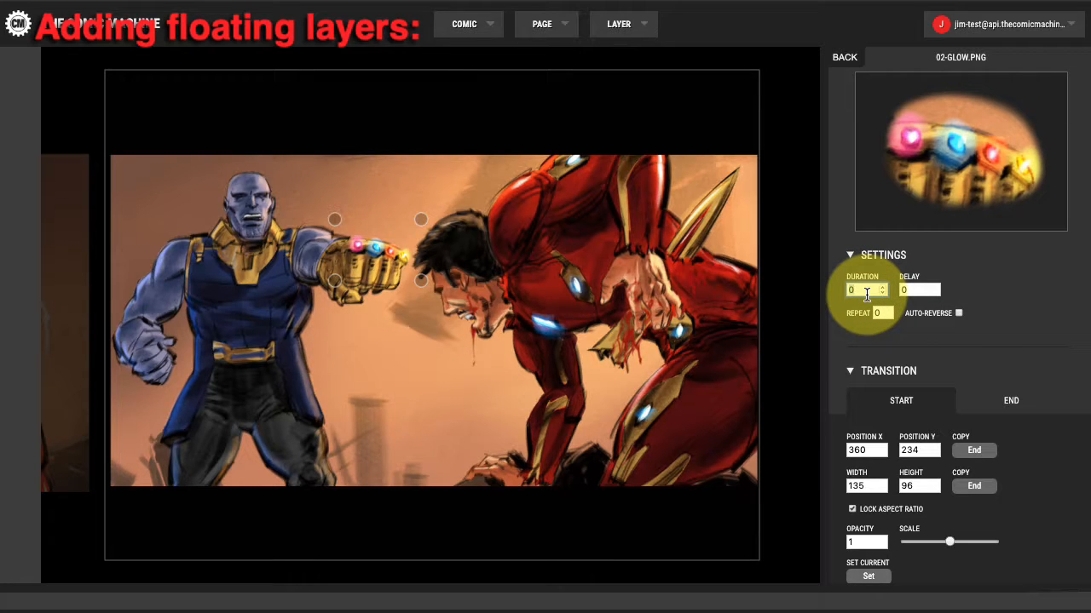
{"action": "type", "text": ".5"}
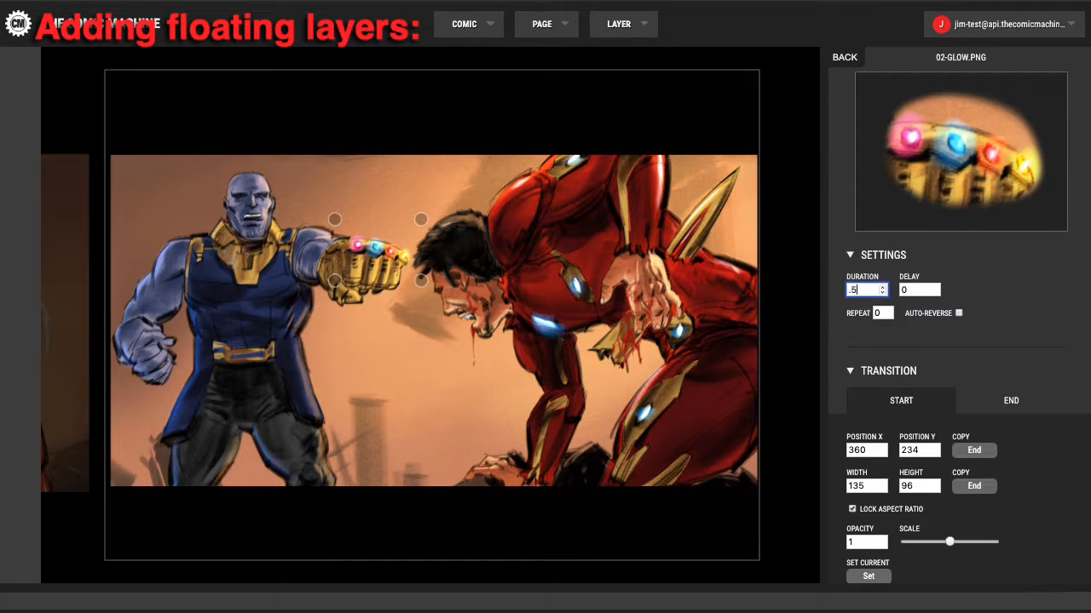
{"action": "left_click", "coordinate": [916, 289]}
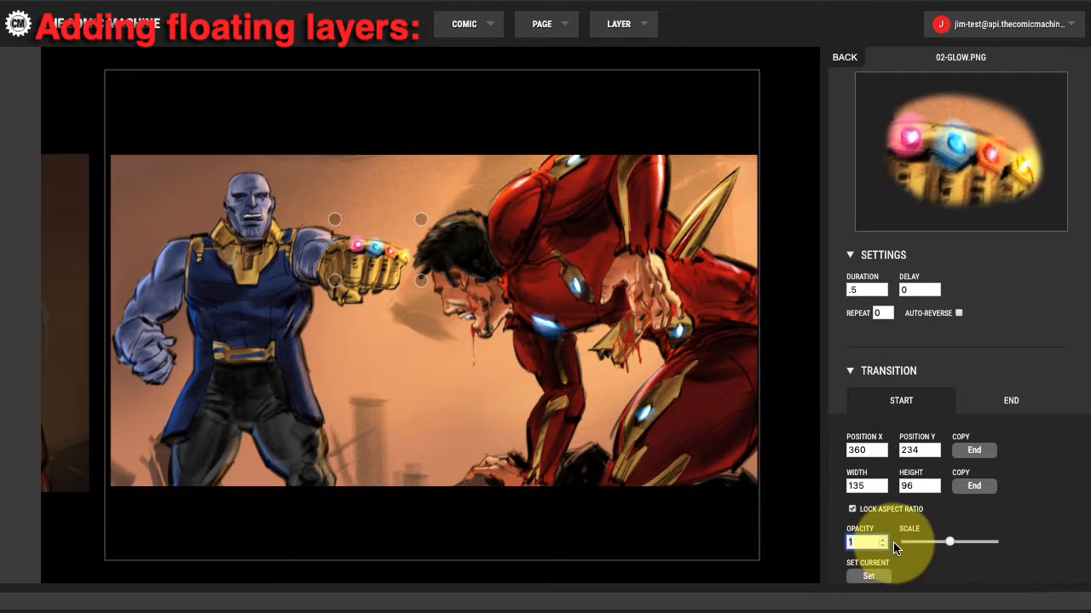
{"action": "left_click", "coordinate": [1006, 401]}
{"action": "left_click", "coordinate": [910, 410]}
Step: Set the glow layer's easing to EaseInOut and require a click to proceed
{"action": "scroll", "coordinate": [945, 388], "scroll_direction": "down", "scroll_amount": 1}
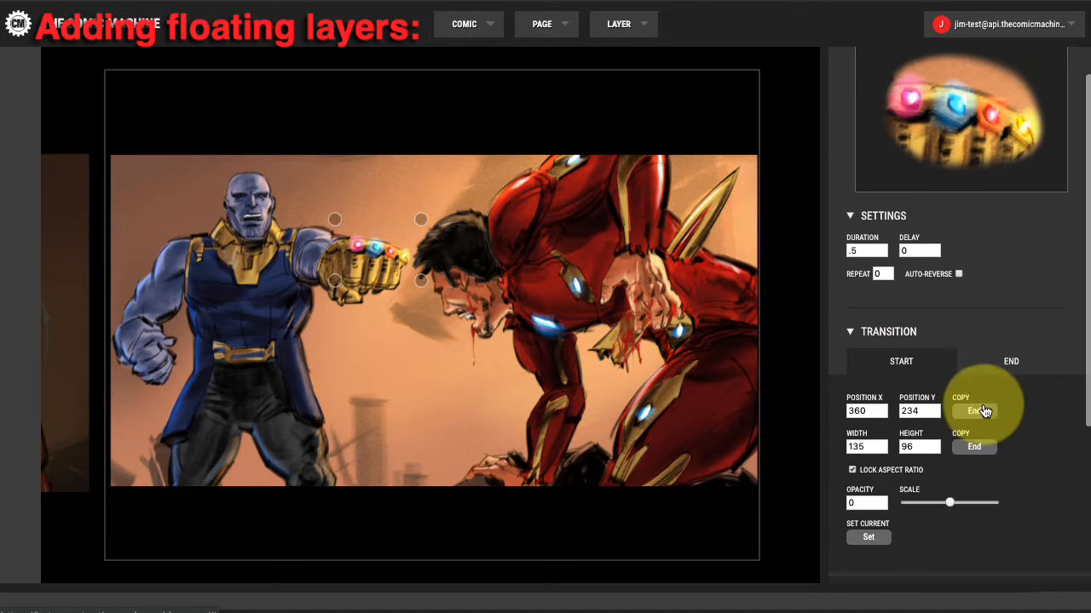
{"action": "scroll", "coordinate": [944, 486], "scroll_direction": "down", "scroll_amount": 3}
{"action": "left_click", "coordinate": [935, 368]}
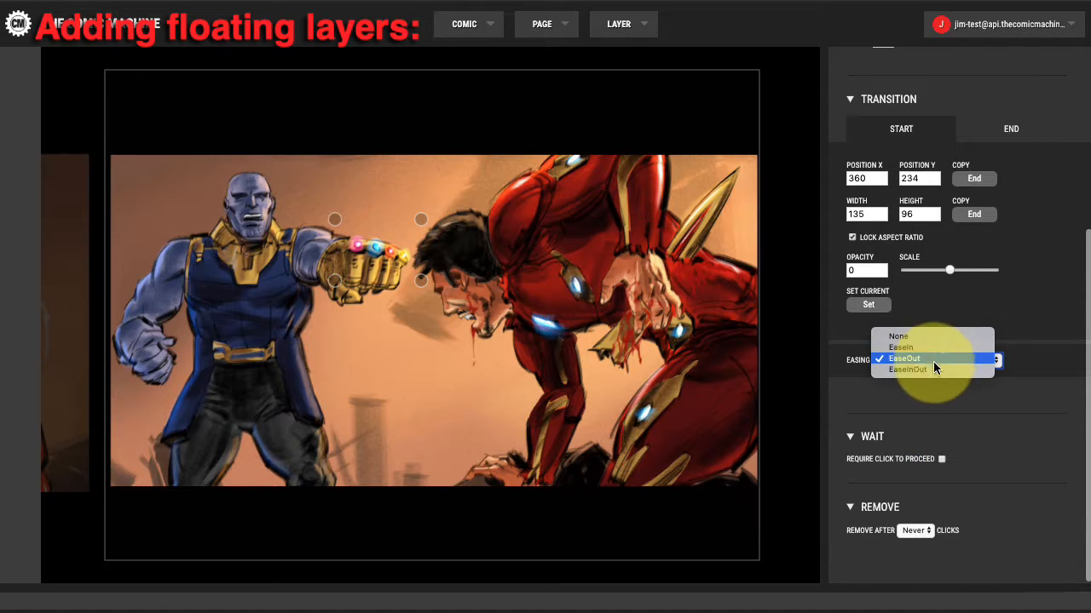
{"action": "left_click", "coordinate": [929, 366]}
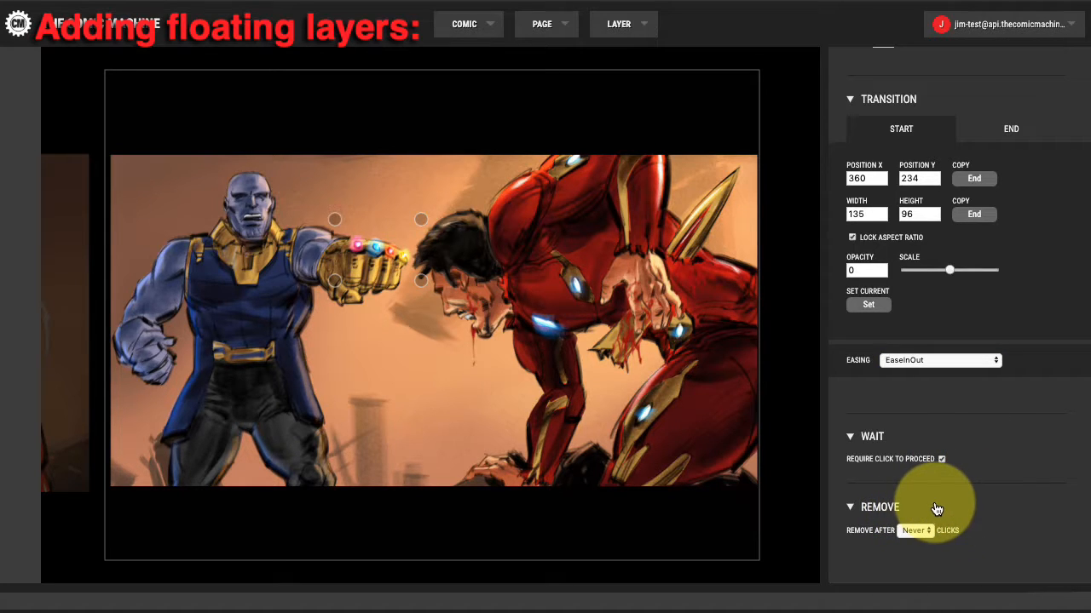
Step: Set the glow layer's removal to after 1 click, and return to the layer list
{"action": "left_click", "coordinate": [915, 530]}
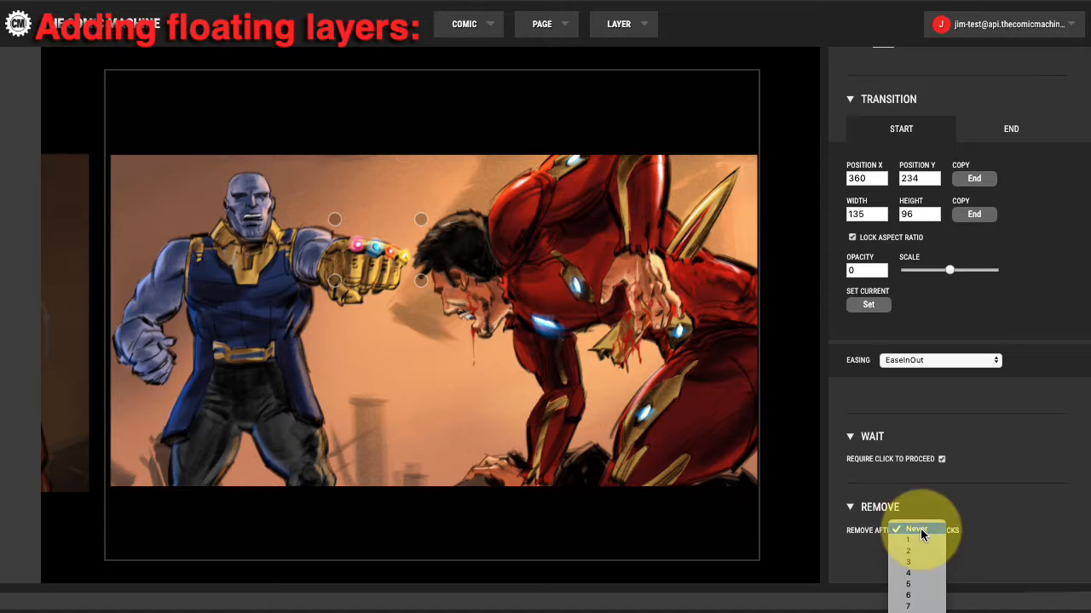
{"action": "left_click", "coordinate": [921, 541]}
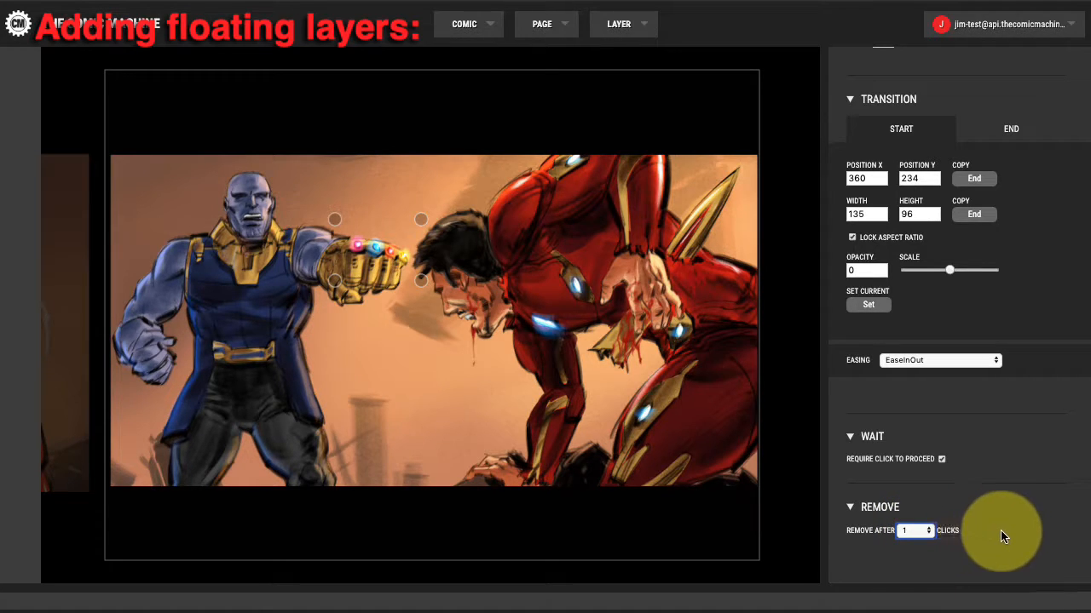
{"action": "scroll", "coordinate": [852, 153], "scroll_direction": "up", "scroll_amount": 3}
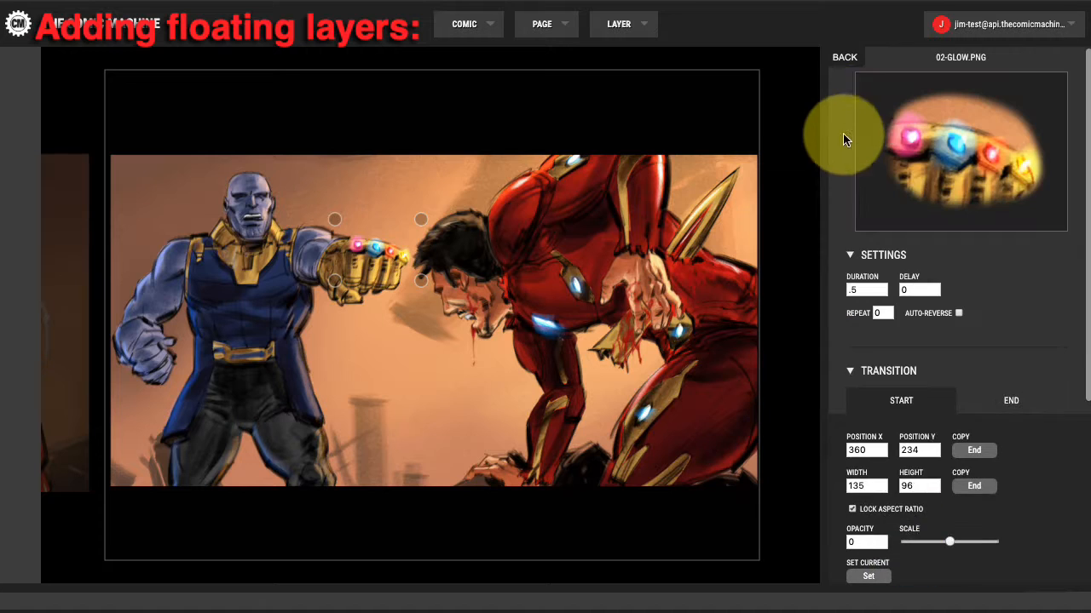
{"action": "left_click", "coordinate": [844, 69]}
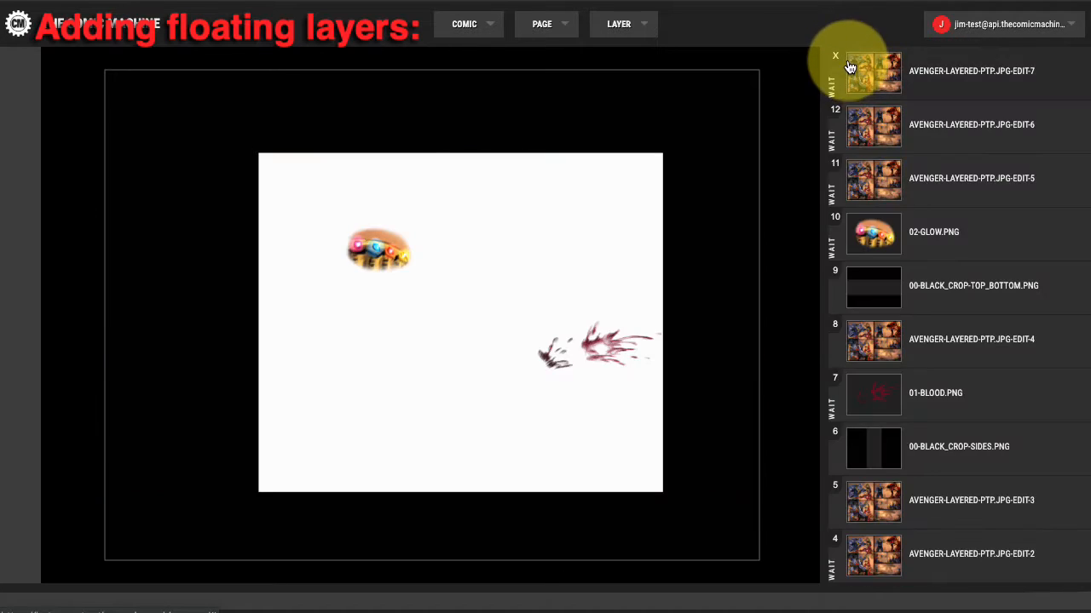
Step: Set the 01-BLOOD.PNG layer's removal to after 1 click
{"action": "left_click", "coordinate": [888, 408]}
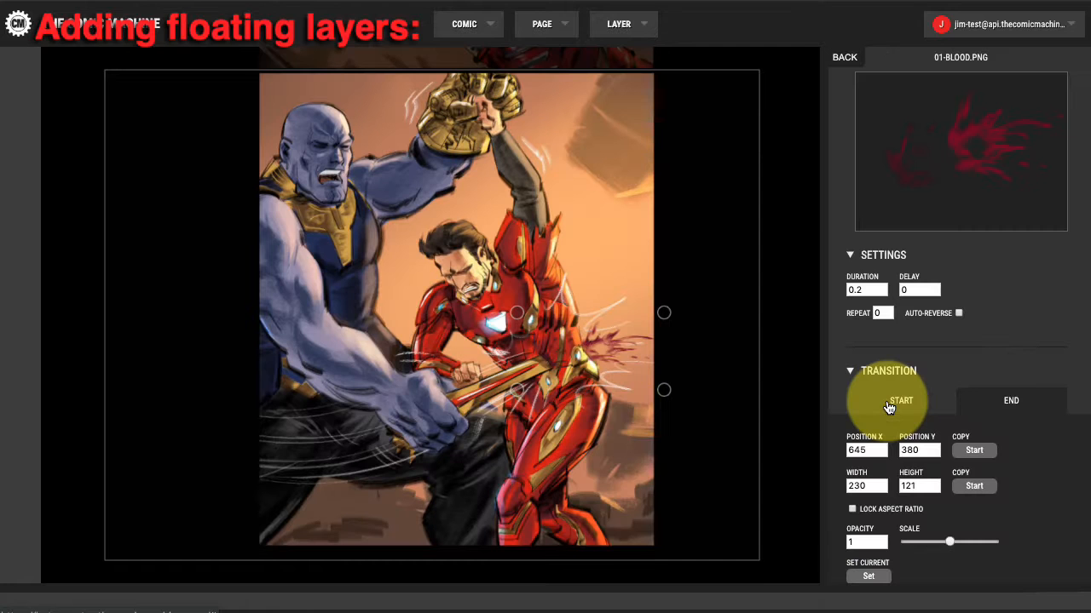
{"action": "scroll", "coordinate": [888, 408], "scroll_direction": "down", "scroll_amount": 3}
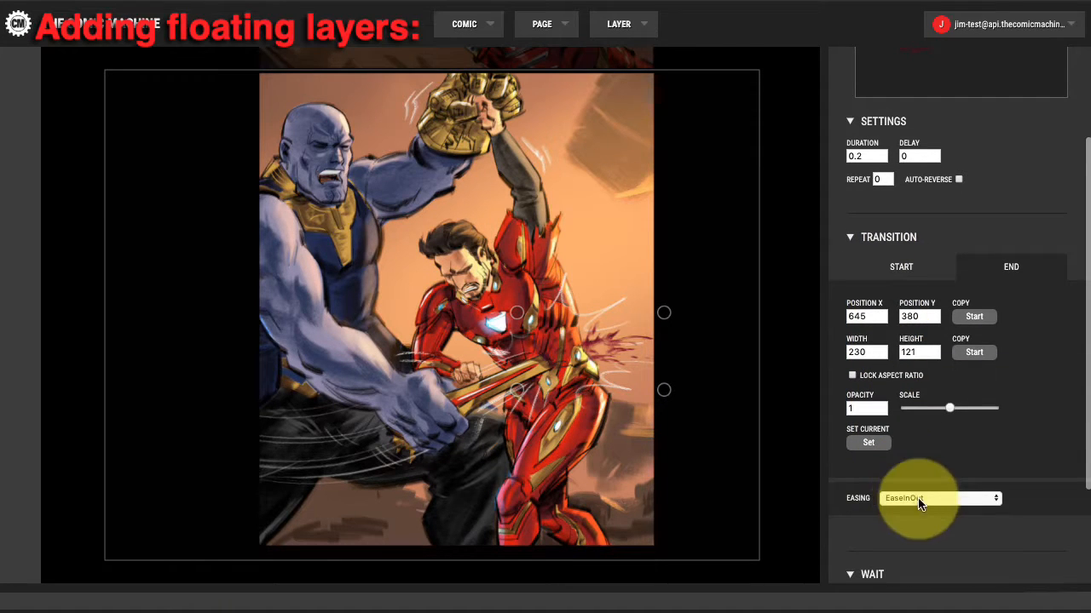
{"action": "scroll", "coordinate": [921, 492], "scroll_direction": "down", "scroll_amount": 3}
{"action": "left_click", "coordinate": [914, 530]}
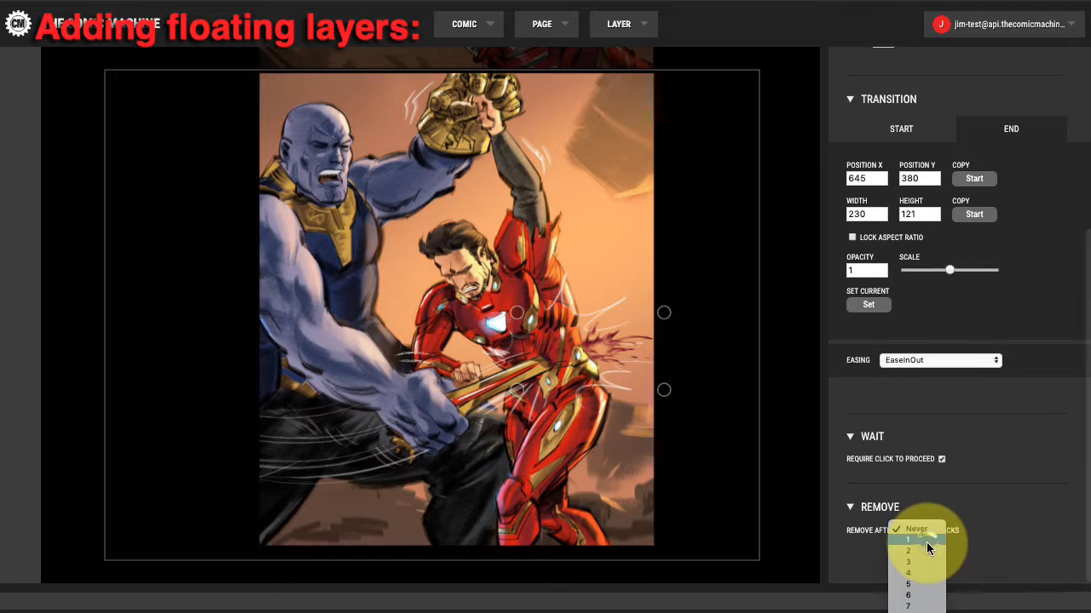
{"action": "left_click", "coordinate": [941, 547]}
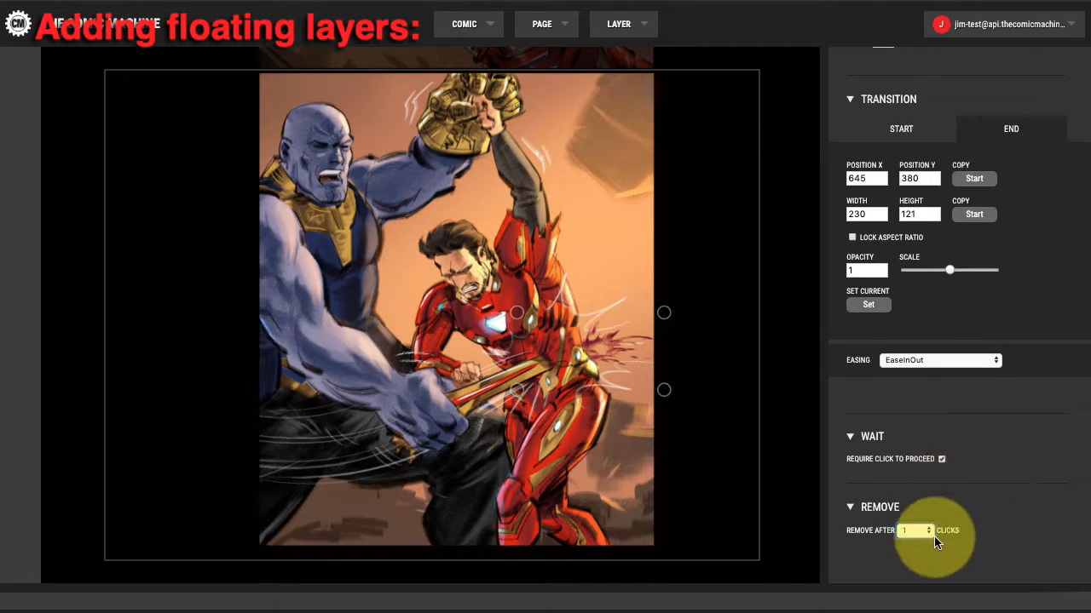
{"action": "scroll", "coordinate": [969, 520], "scroll_direction": "up", "scroll_amount": 4}
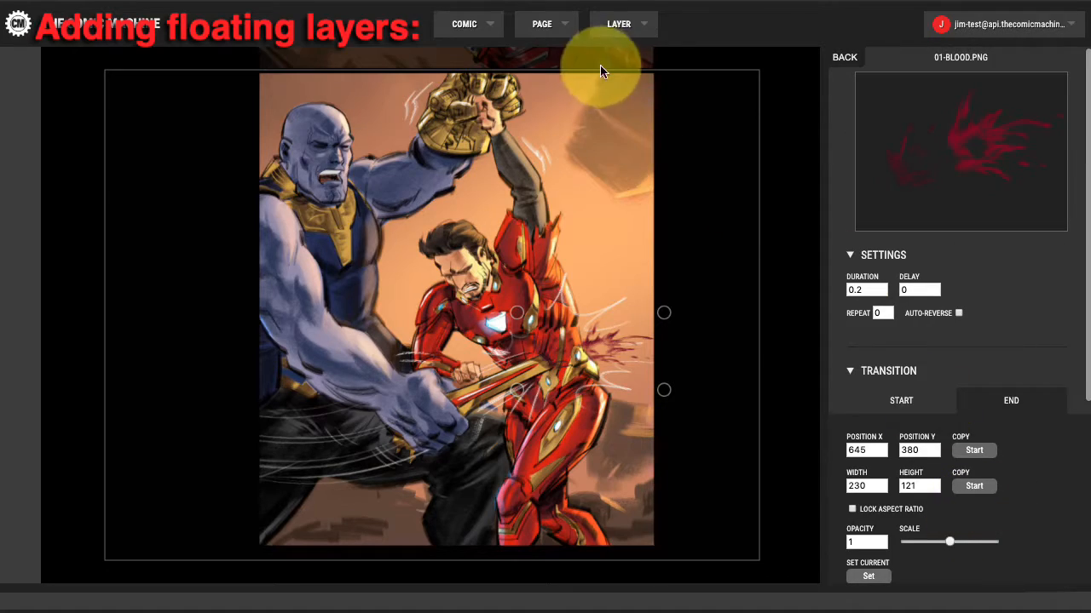
Step: Preview the page and advance through its panels to check the blood and glow layers' animation and removal
{"action": "mouse_move", "coordinate": [556, 36]}
{"action": "left_click", "coordinate": [553, 79]}
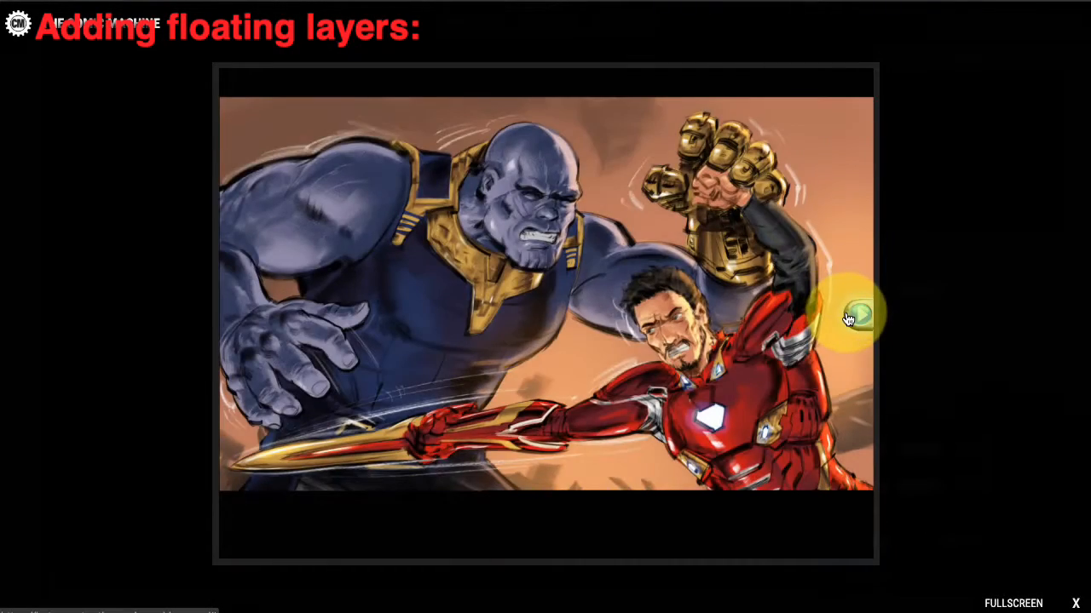
{"action": "left_click", "coordinate": [848, 320]}
{"action": "left_click", "coordinate": [860, 323]}
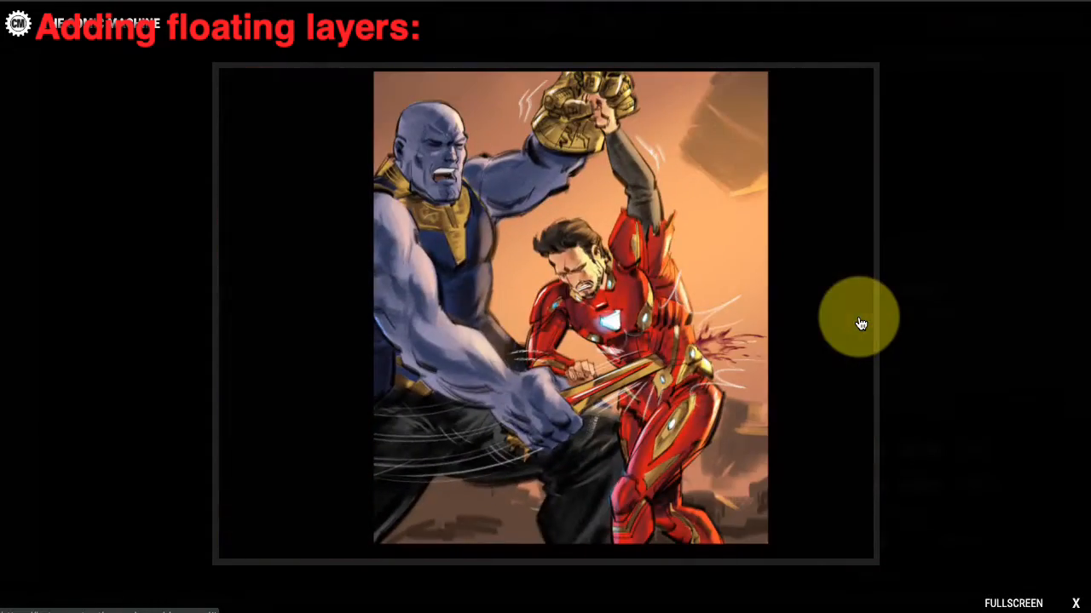
{"action": "left_click", "coordinate": [860, 321]}
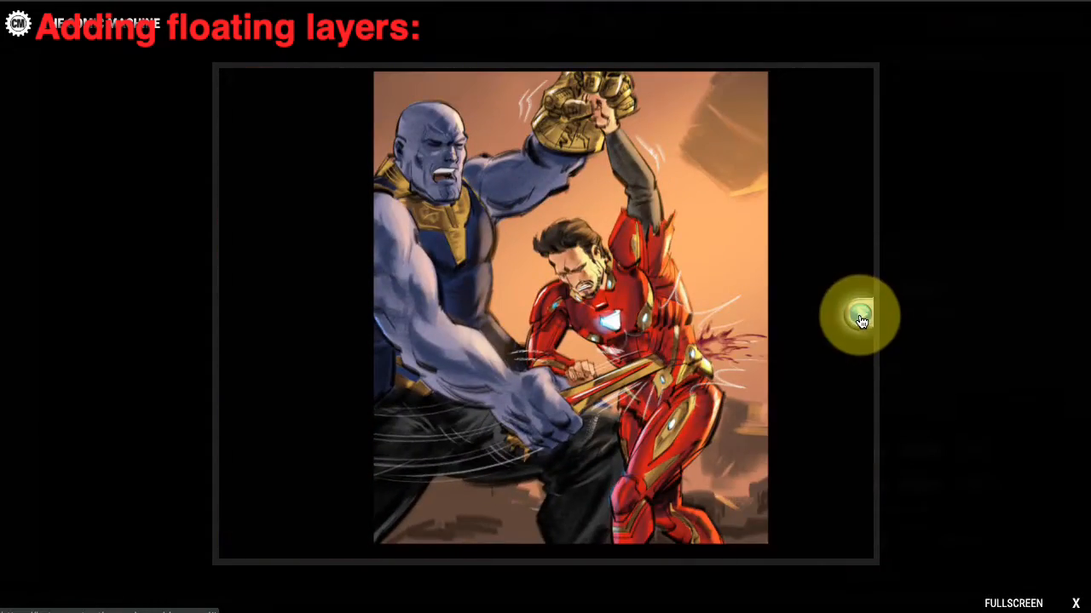
{"action": "left_click", "coordinate": [862, 318]}
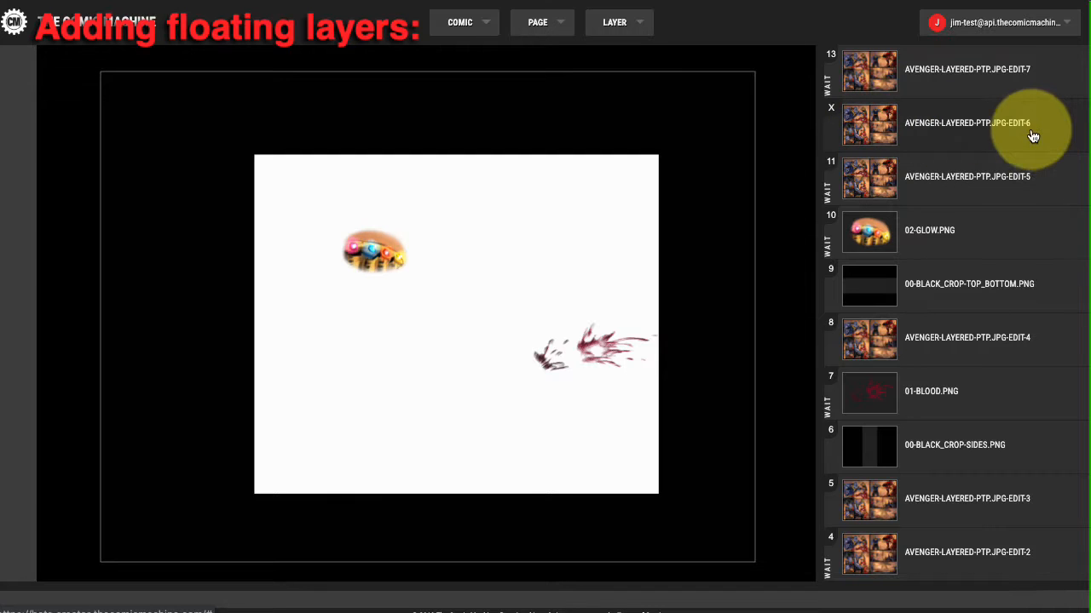
Step: Add the image 03-stone-1.png as a new layer above AVENGER-LAYERED-PTP.JPG-EDIT-6
{"action": "left_click", "coordinate": [867, 127]}
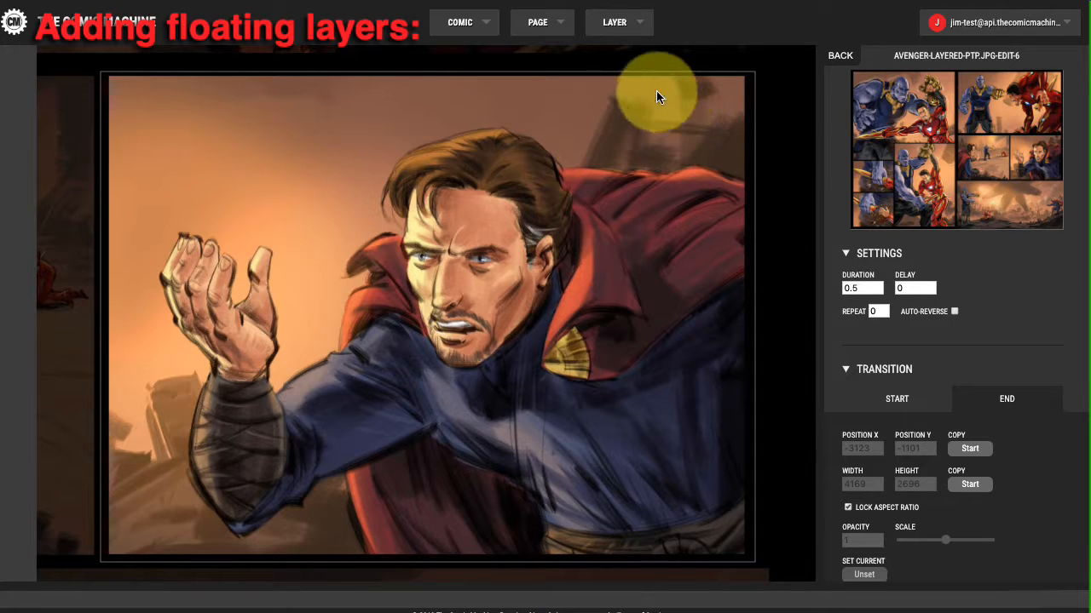
{"action": "left_click", "coordinate": [625, 38]}
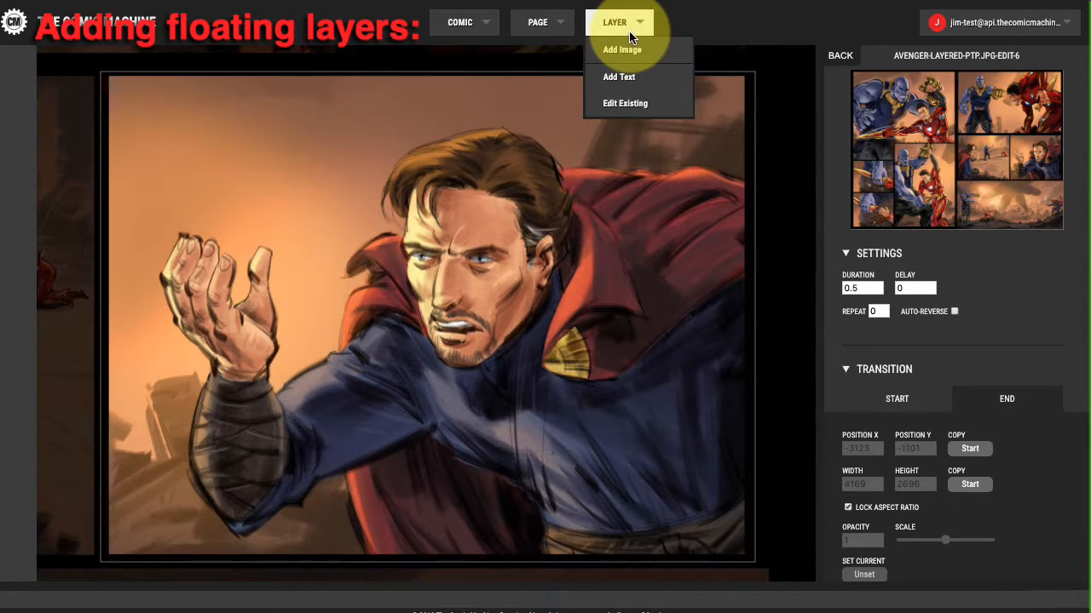
{"action": "left_click", "coordinate": [623, 51]}
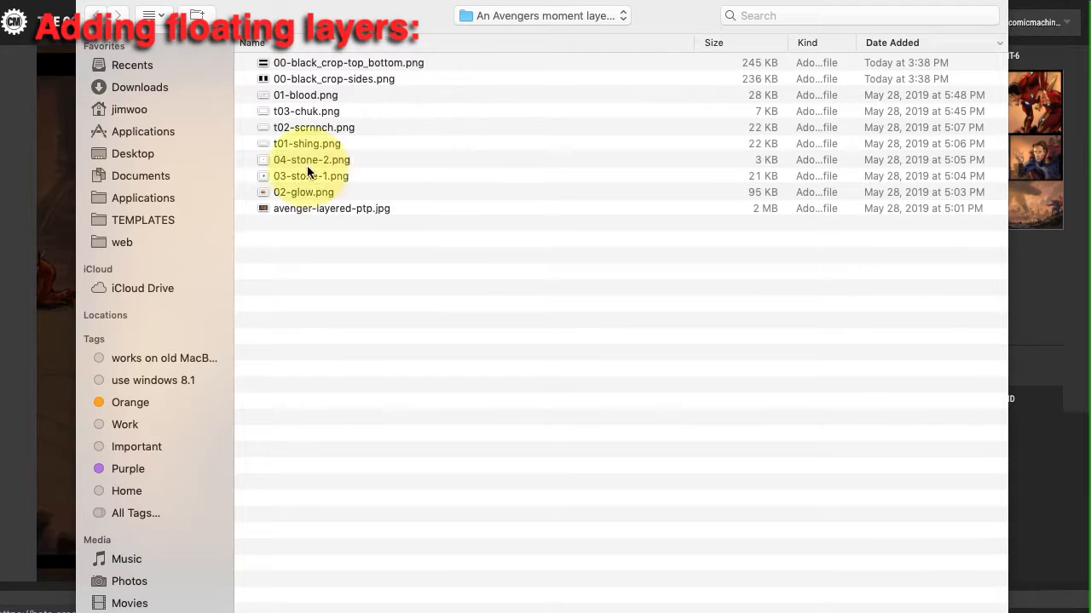
{"action": "double_click", "coordinate": [304, 175]}
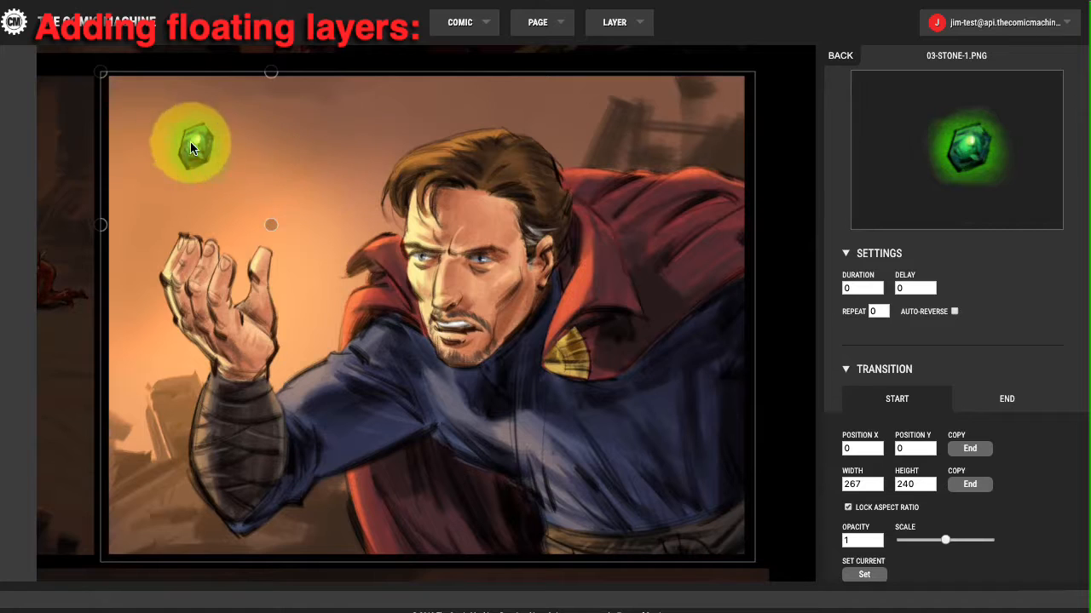
Step: Shrink the green stone to about 204 by 183 and place its start position above the raised hand, at about X 102, Y 112
{"action": "left_click_drag", "start_coordinate": [190, 141], "coordinate": [243, 189]}
{"action": "left_click_drag", "start_coordinate": [316, 265], "coordinate": [281, 227]}
{"action": "left_click_drag", "start_coordinate": [232, 167], "coordinate": [244, 206]}
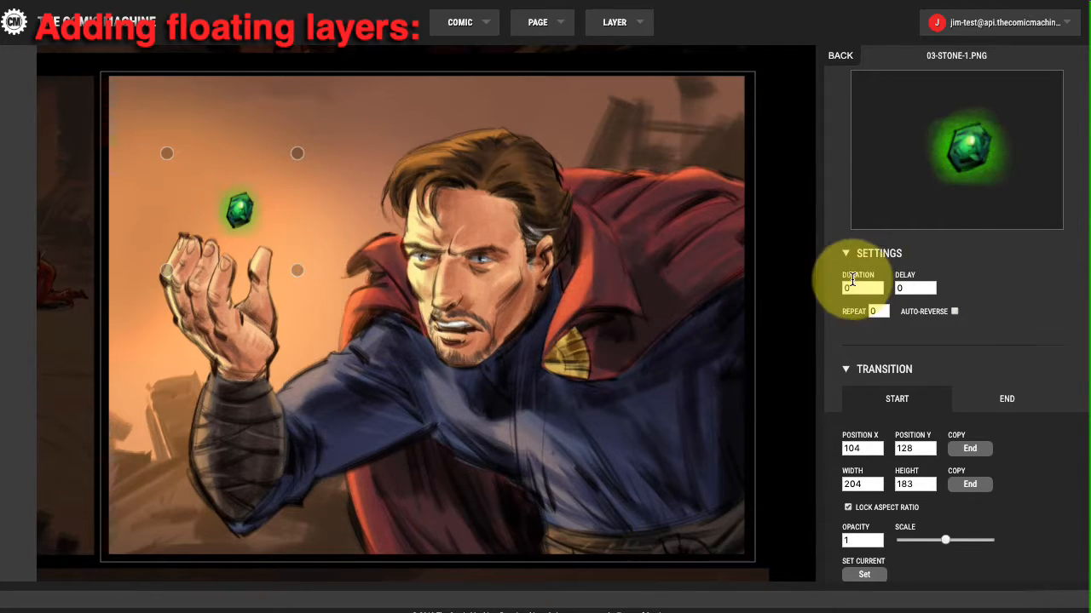
{"action": "left_click_drag", "start_coordinate": [242, 198], "coordinate": [242, 190]}
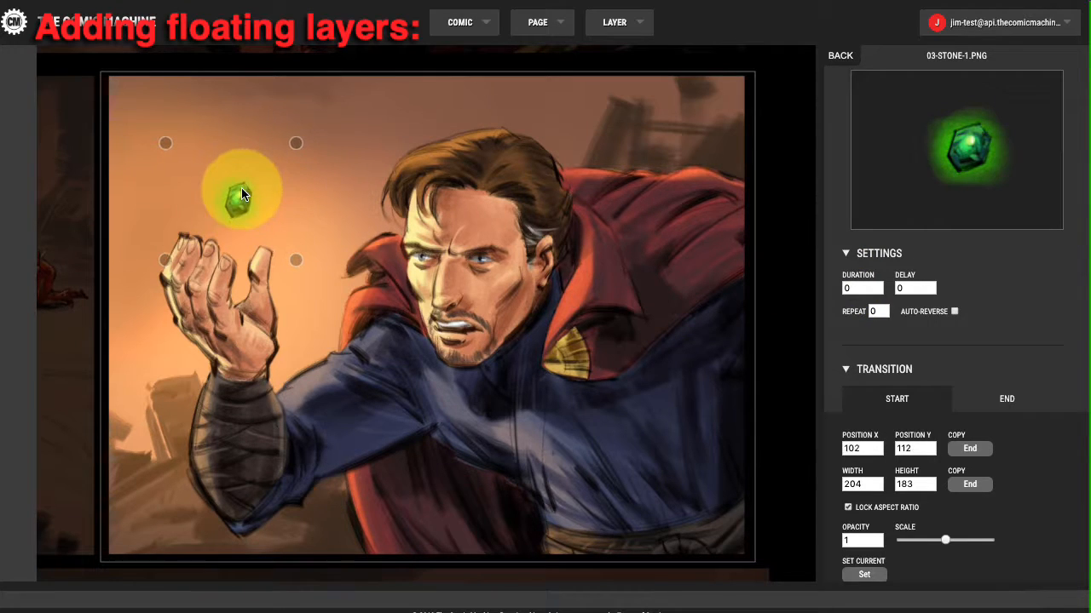
{"action": "left_click", "coordinate": [855, 290]}
Step: Copy the stone's start position and start size to its end transition state
{"action": "left_click", "coordinate": [1003, 401]}
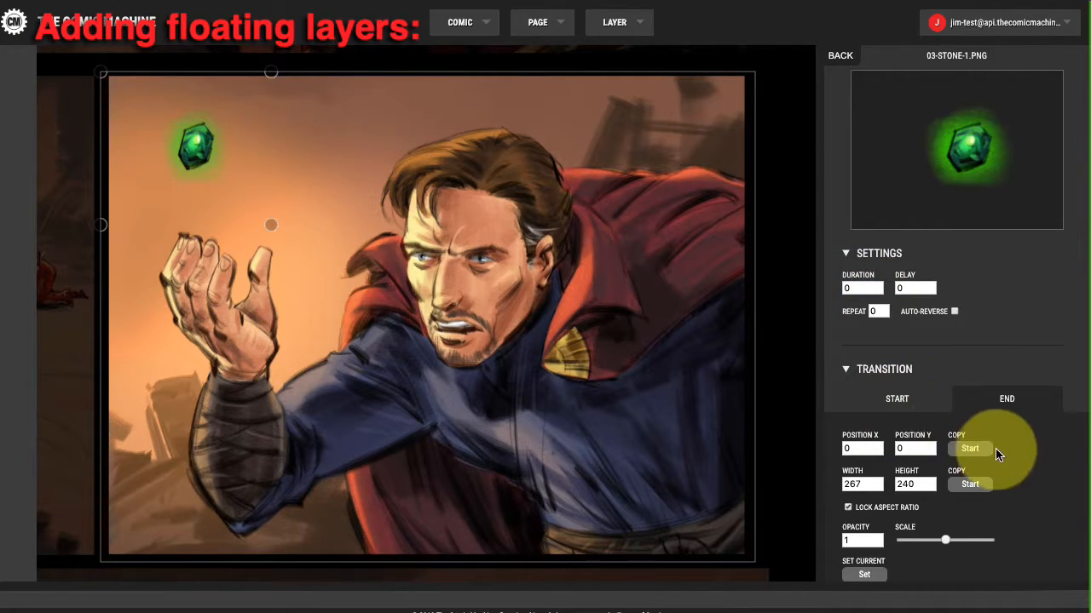
{"action": "left_click", "coordinate": [969, 448]}
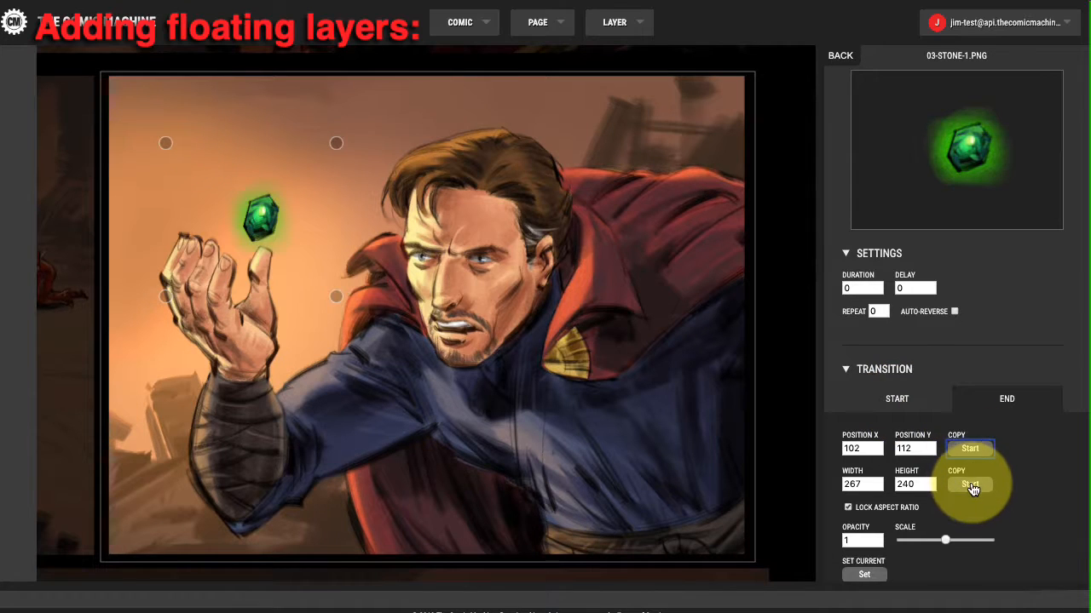
{"action": "left_click", "coordinate": [971, 488]}
{"action": "left_click", "coordinate": [896, 401]}
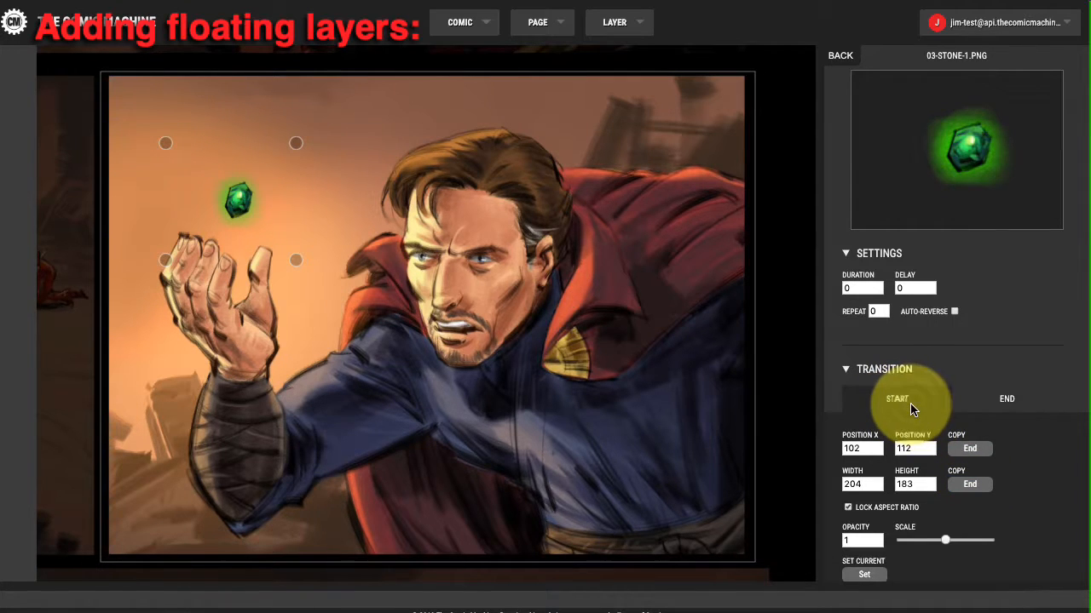
{"action": "left_click", "coordinate": [993, 405]}
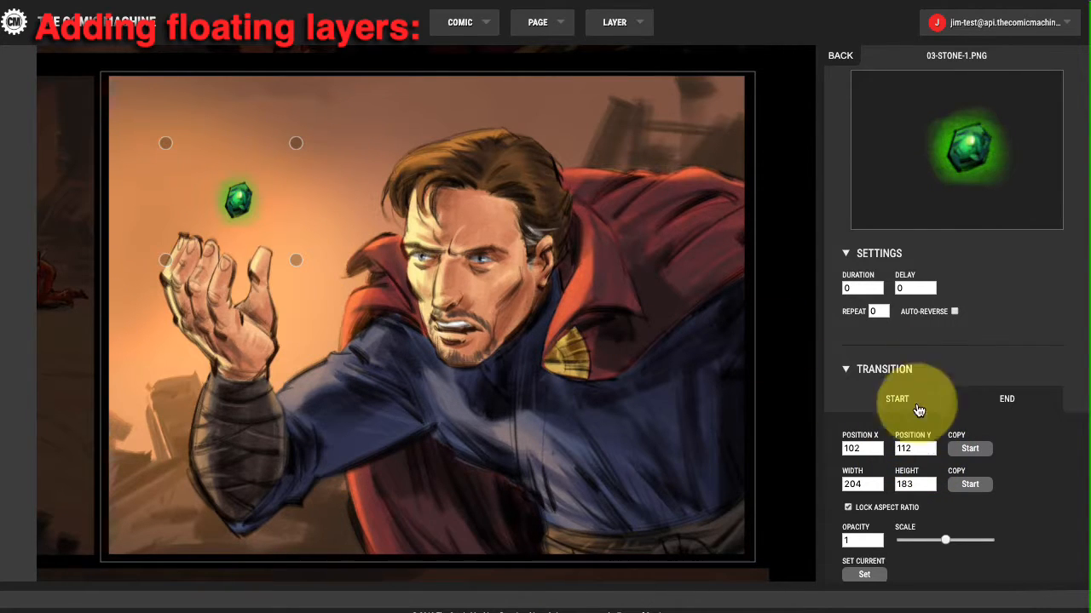
Step: Raise the stone's end position by setting its end Position Y to 95
{"action": "left_click", "coordinate": [931, 452]}
{"action": "left_click", "coordinate": [931, 452]}
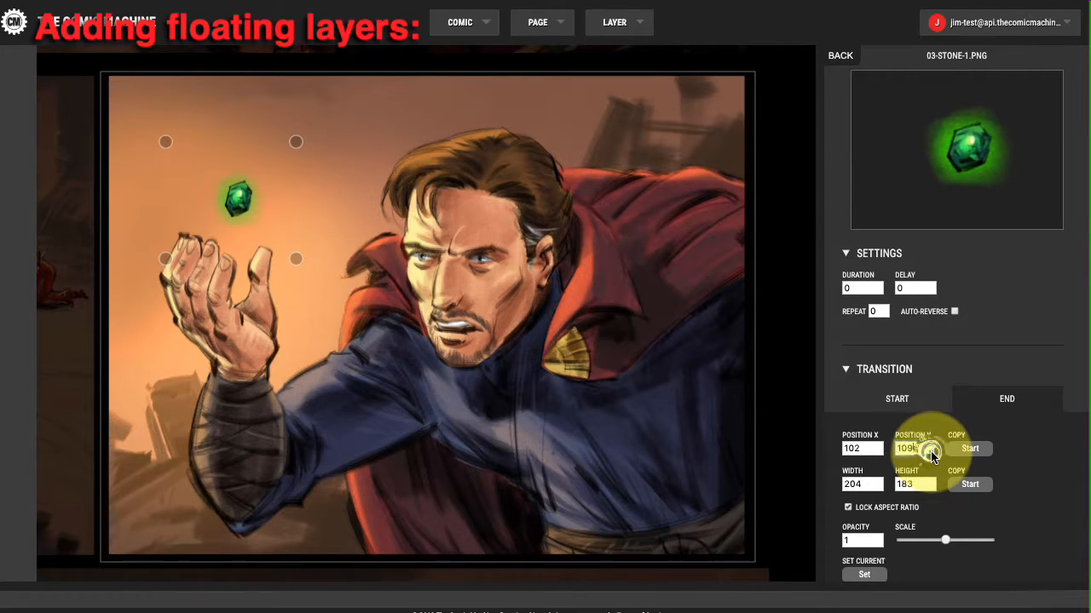
{"action": "left_click", "coordinate": [931, 452]}
{"action": "left_click", "coordinate": [931, 451]}
{"action": "left_click", "coordinate": [931, 451]}
{"action": "left_click", "coordinate": [932, 451]}
{"action": "left_click", "coordinate": [931, 451]}
{"action": "left_click", "coordinate": [931, 451]}
{"action": "left_click", "coordinate": [931, 452]}
{"action": "left_click", "coordinate": [931, 451]}
{"action": "left_click", "coordinate": [932, 451]}
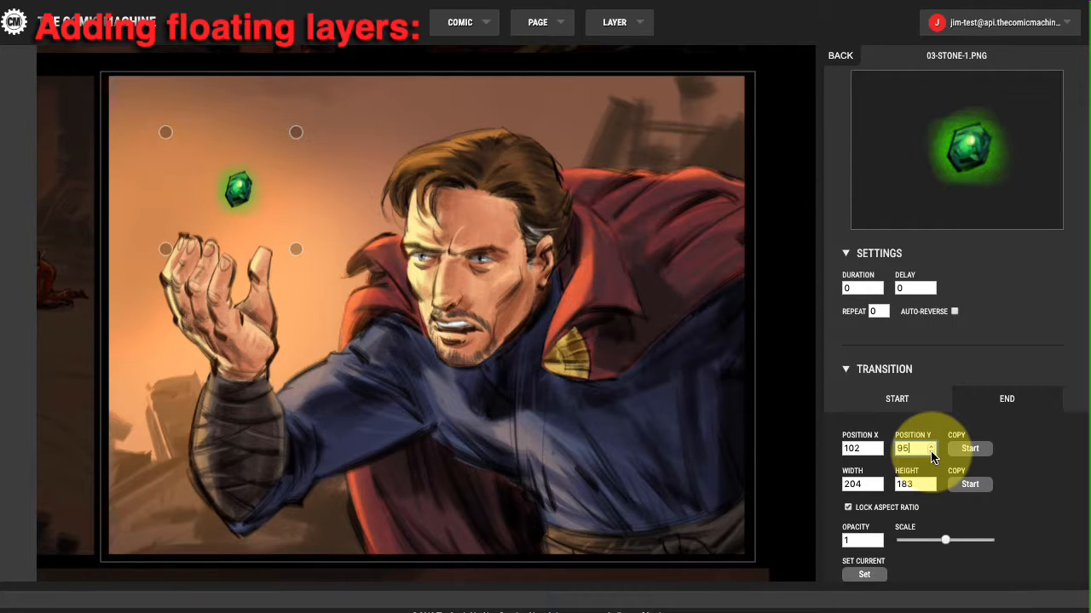
Step: Compare the stone's start and end transition states to examine its floating movement above the hand
{"action": "left_click", "coordinate": [892, 400]}
{"action": "left_click", "coordinate": [983, 399]}
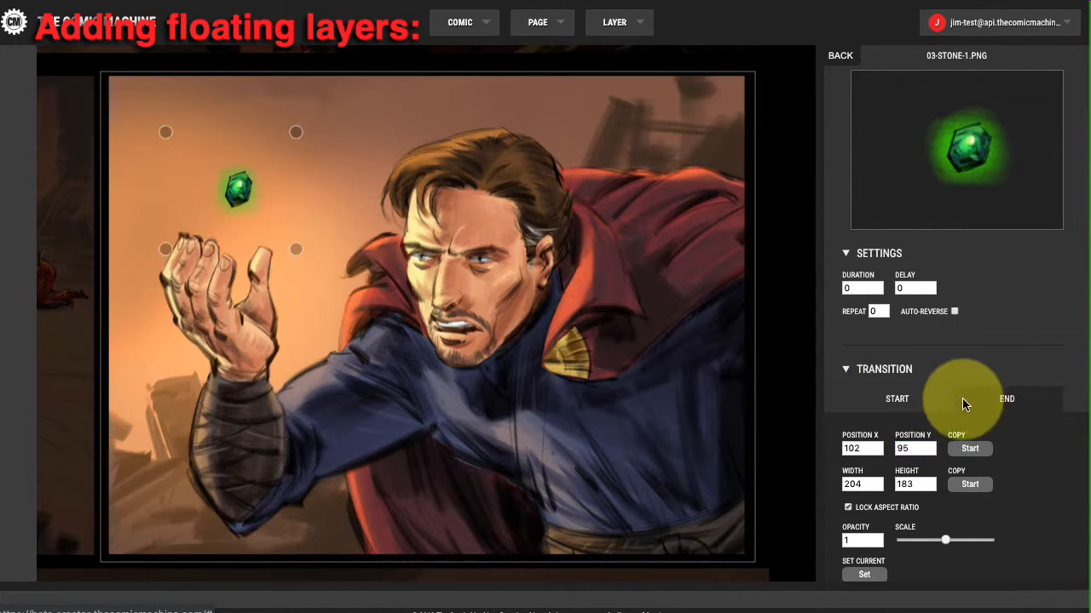
{"action": "left_click", "coordinate": [904, 402]}
{"action": "left_click", "coordinate": [993, 399]}
{"action": "left_click", "coordinate": [994, 399]}
{"action": "left_click", "coordinate": [901, 398]}
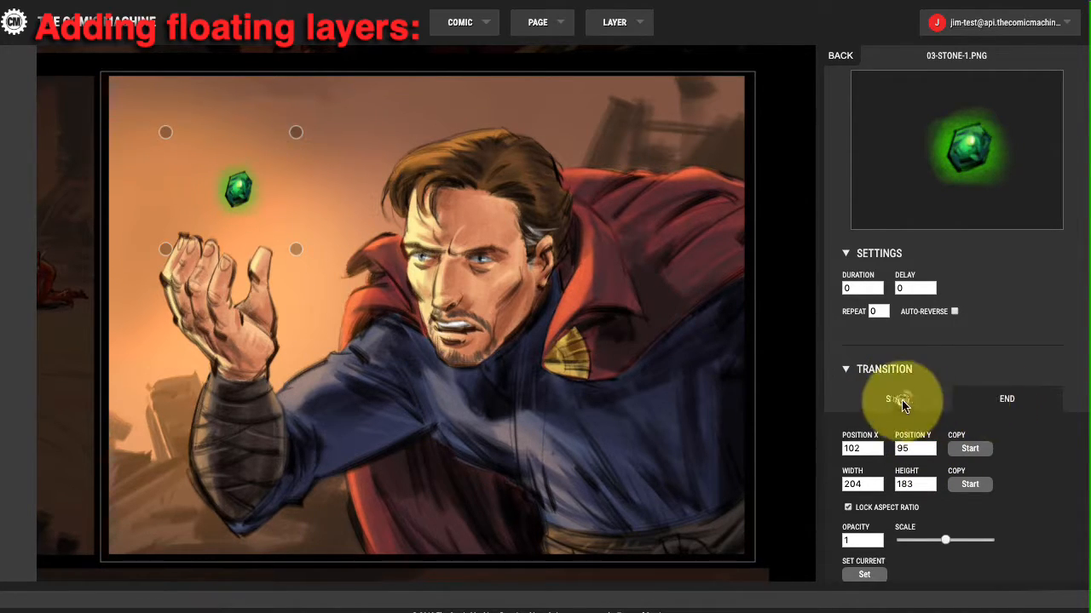
{"action": "left_click", "coordinate": [999, 400]}
{"action": "left_click", "coordinate": [896, 399]}
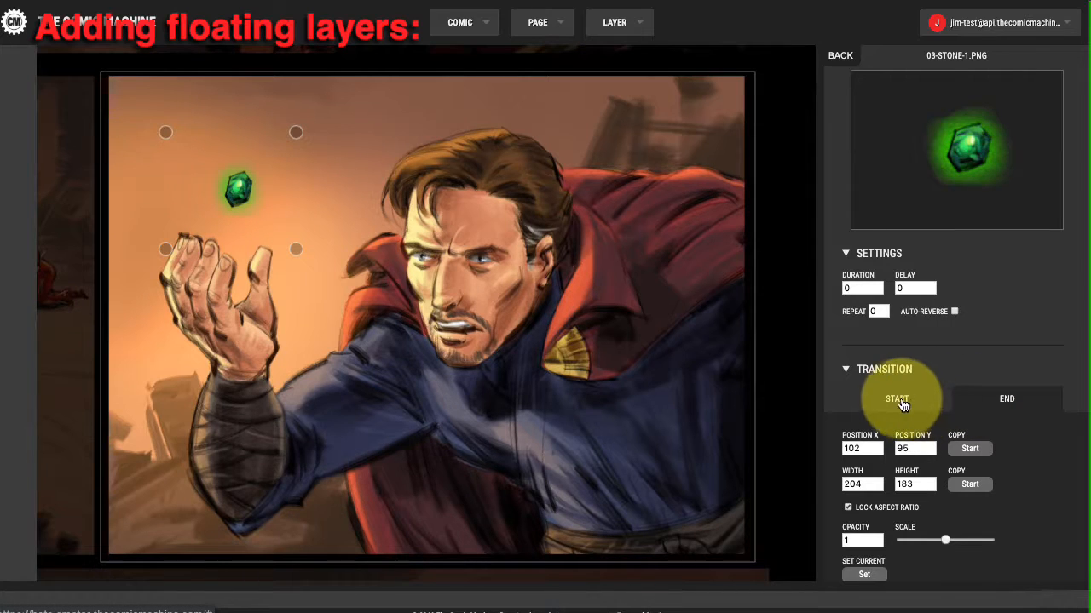
{"action": "left_click", "coordinate": [986, 399]}
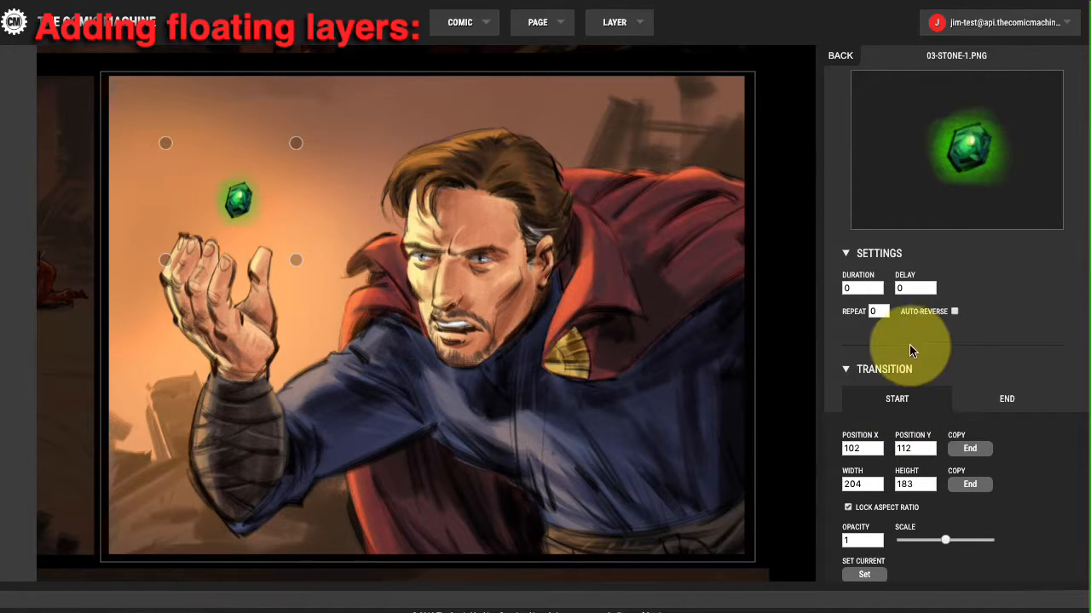
Step: Set the stone layer's duration to 1 and repeat to -1, and enable auto-reverse
{"action": "left_click", "coordinate": [878, 287]}
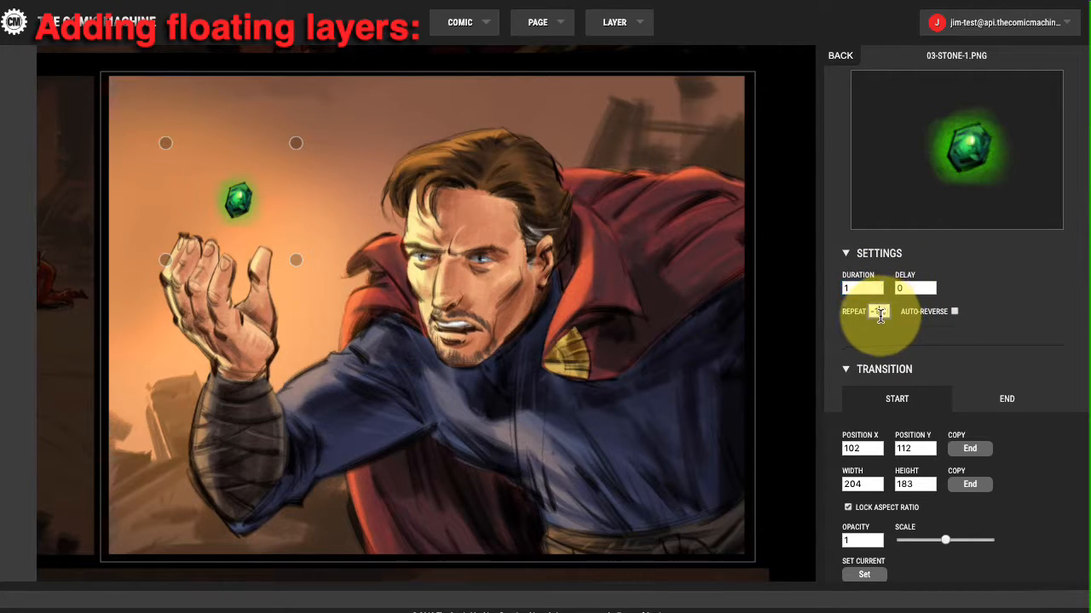
{"action": "left_click", "coordinate": [878, 313]}
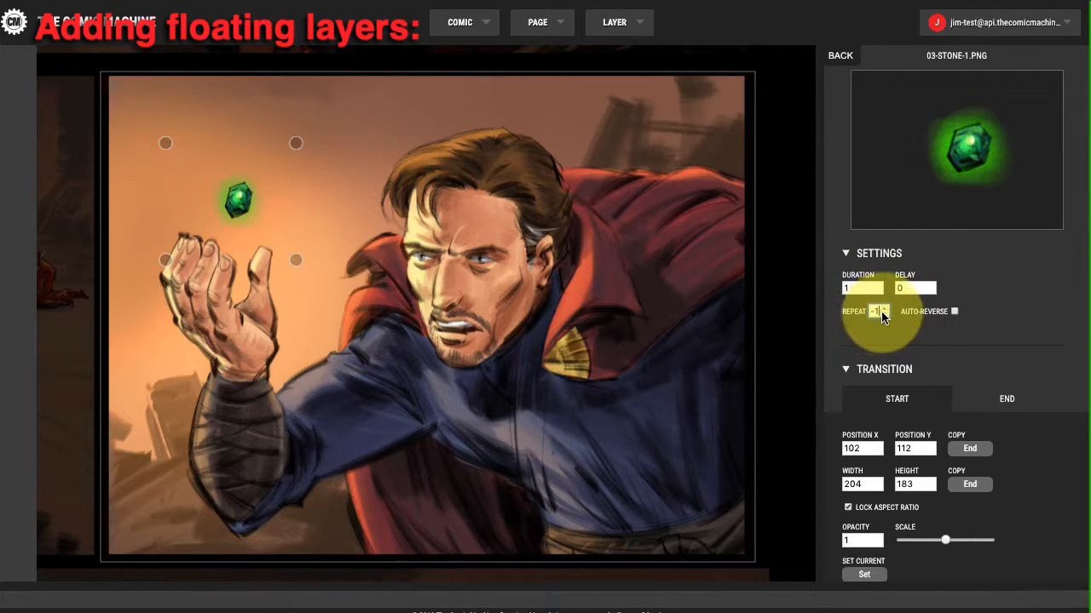
{"action": "left_click", "coordinate": [955, 312]}
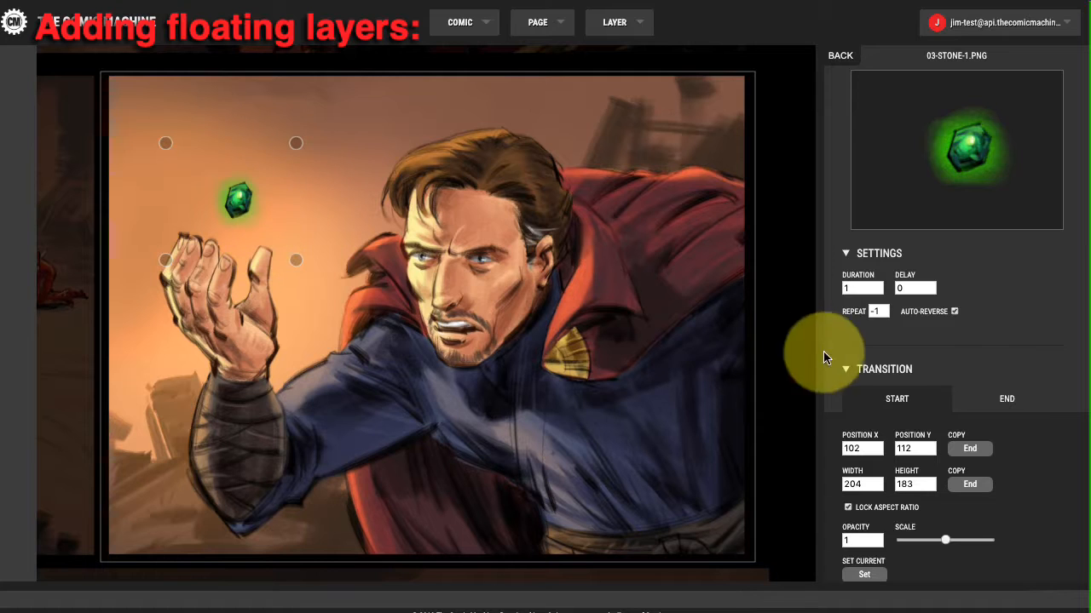
Step: Set the stone layer's easing to EaseInOut and require a click to proceed
{"action": "scroll", "coordinate": [991, 386], "scroll_direction": "down", "scroll_amount": 1}
{"action": "scroll", "coordinate": [990, 388], "scroll_direction": "down", "scroll_amount": 5}
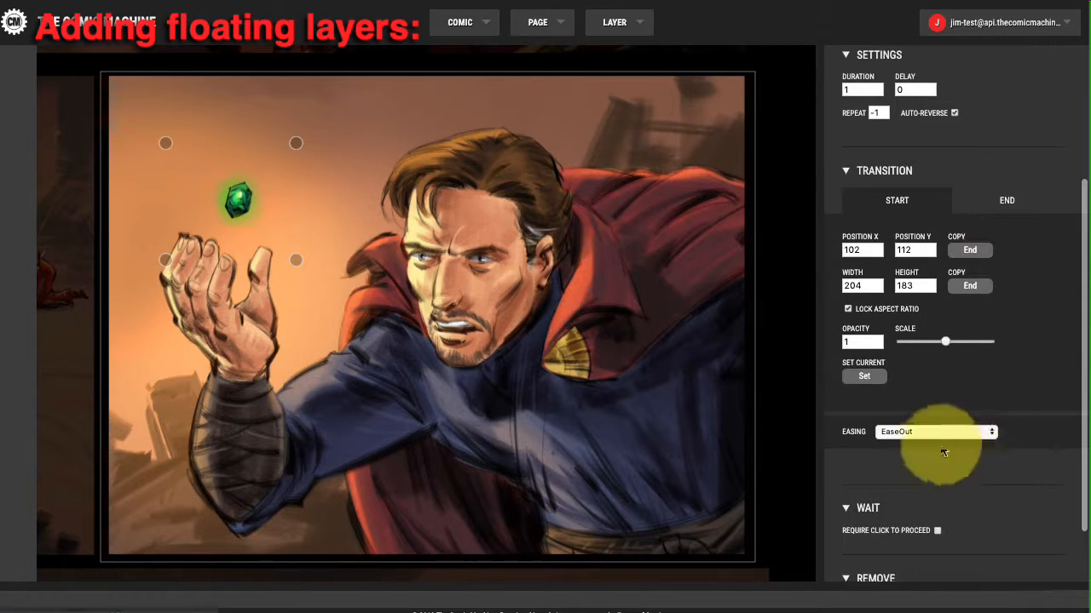
{"action": "left_click", "coordinate": [926, 432]}
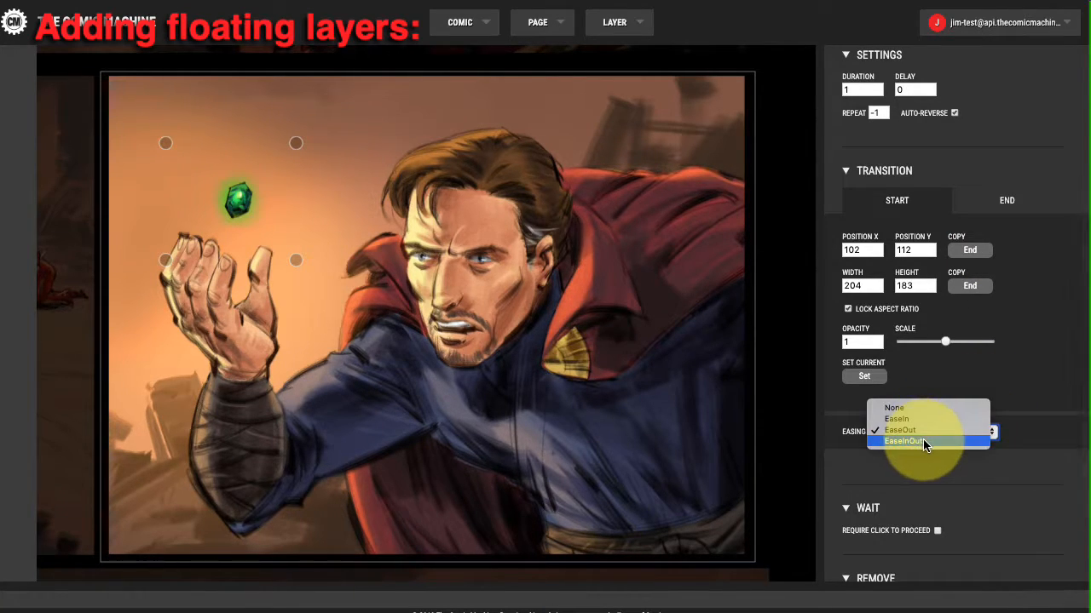
{"action": "left_click", "coordinate": [923, 440]}
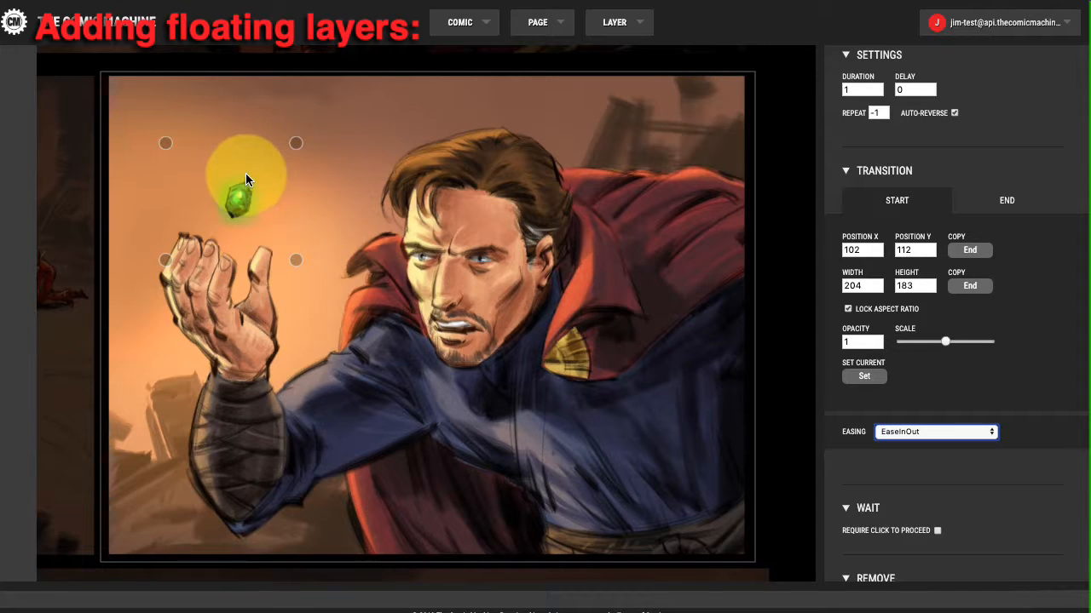
{"action": "scroll", "coordinate": [942, 446], "scroll_direction": "down", "scroll_amount": 1}
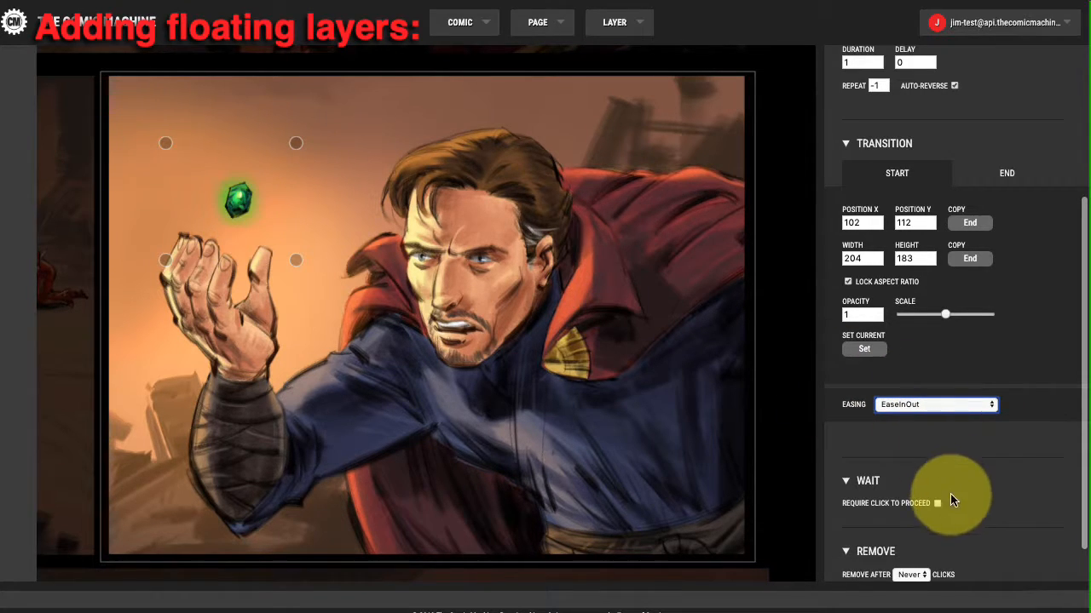
{"action": "scroll", "coordinate": [988, 484], "scroll_direction": "down", "scroll_amount": 1}
{"action": "scroll", "coordinate": [988, 484], "scroll_direction": "up", "scroll_amount": 5}
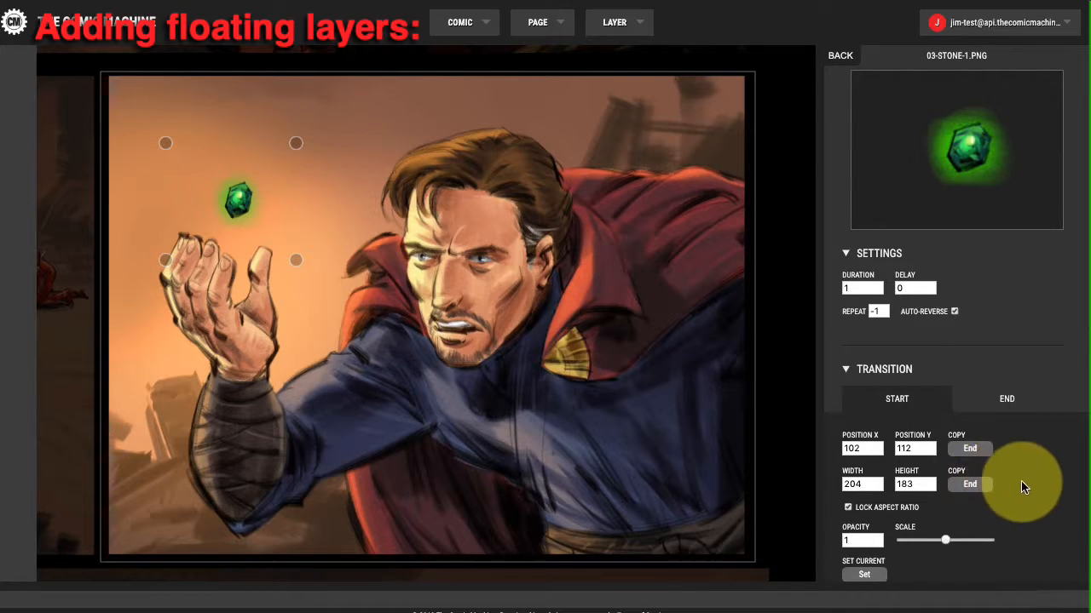
Step: Choose after how many clicks the 03-STONE-1.PNG layer is removed, and return to the layer list
{"action": "scroll", "coordinate": [1022, 482], "scroll_direction": "down", "scroll_amount": 5}
{"action": "left_click", "coordinate": [959, 215]}
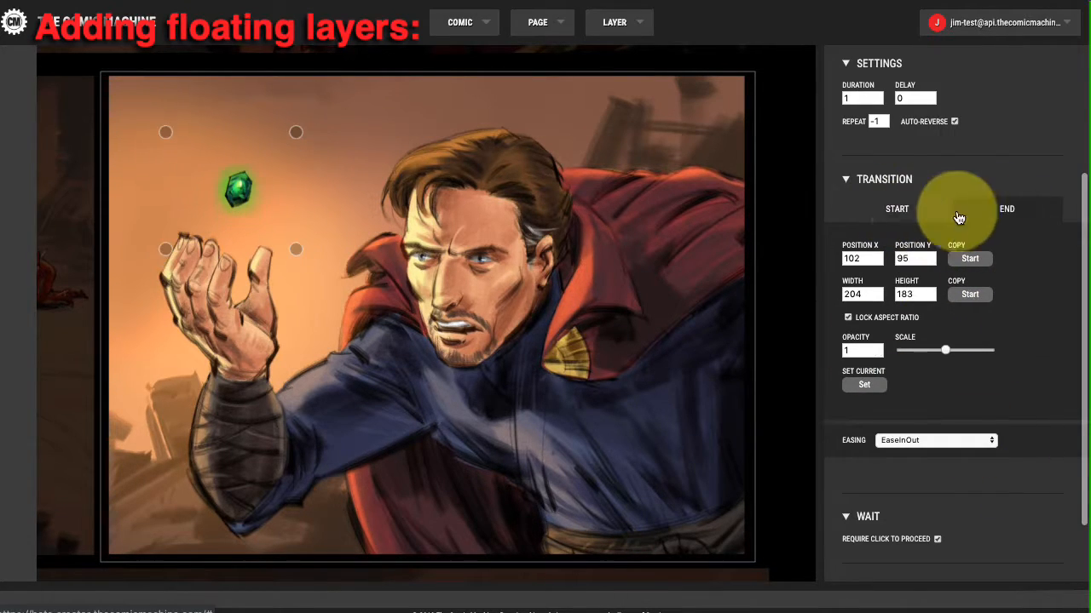
{"action": "left_click", "coordinate": [941, 215]}
{"action": "scroll", "coordinate": [910, 219], "scroll_direction": "up", "scroll_amount": 5}
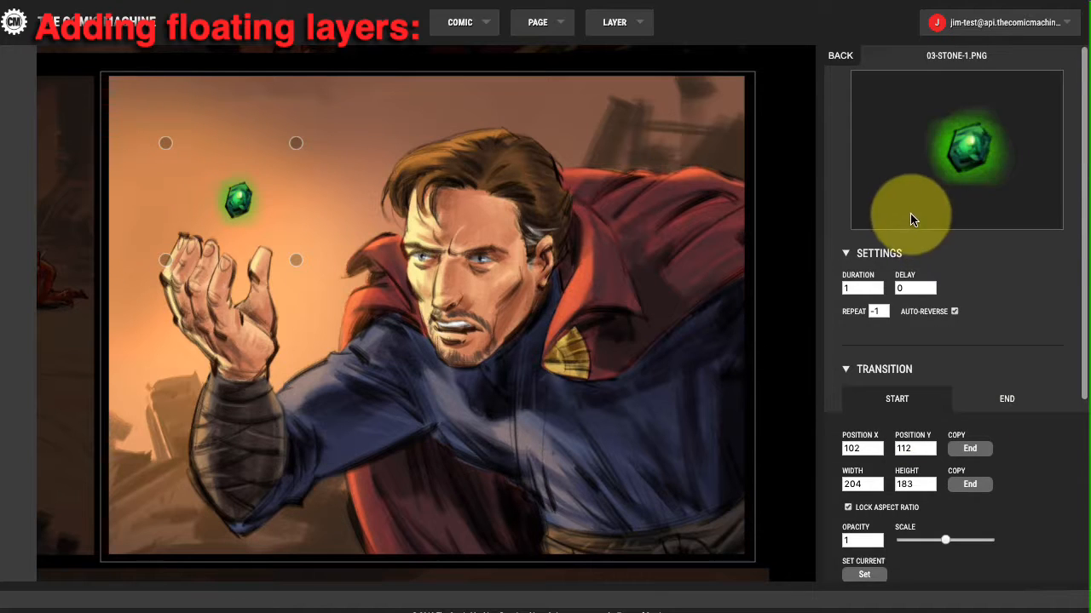
{"action": "scroll", "coordinate": [932, 390], "scroll_direction": "down", "scroll_amount": 5}
{"action": "scroll", "coordinate": [862, 258], "scroll_direction": "up", "scroll_amount": 5}
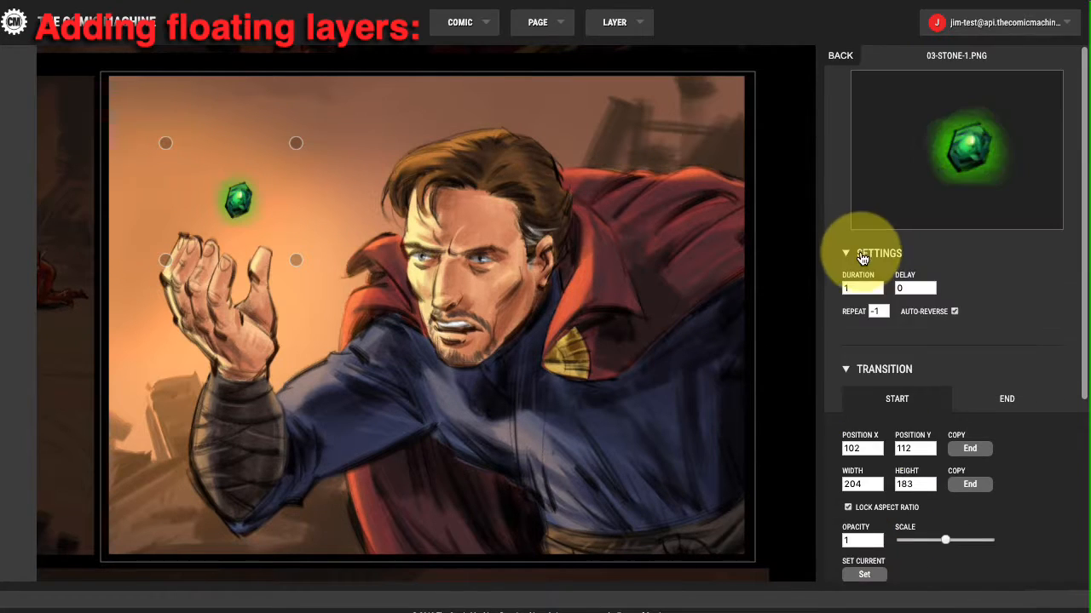
{"action": "scroll", "coordinate": [920, 499], "scroll_direction": "down", "scroll_amount": 5}
{"action": "left_click", "coordinate": [910, 528]}
{"action": "left_click", "coordinate": [917, 537]}
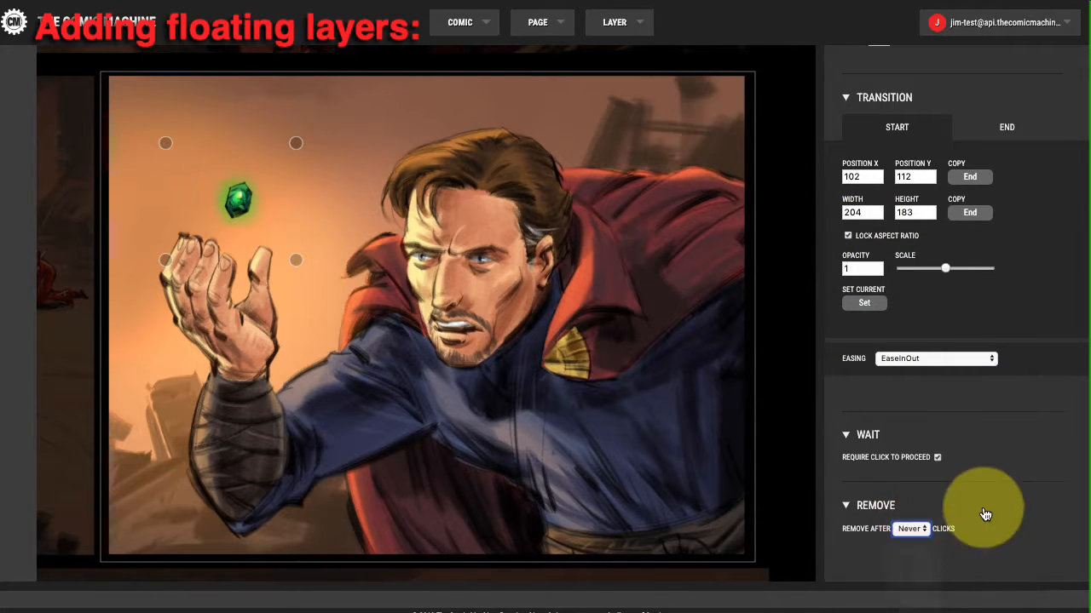
{"action": "scroll", "coordinate": [985, 512], "scroll_direction": "up", "scroll_amount": 5}
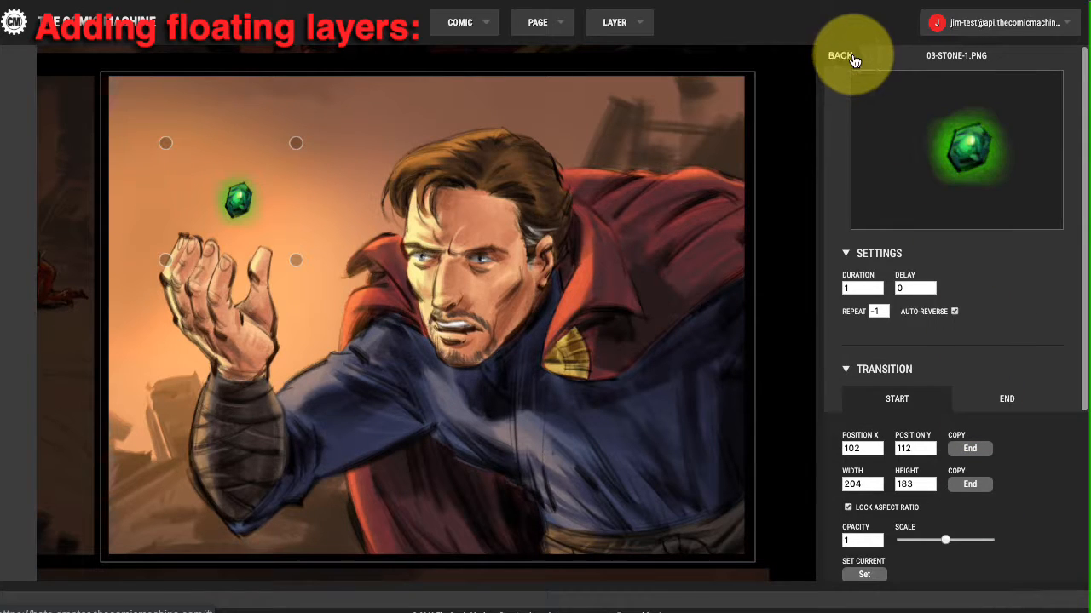
{"action": "left_click", "coordinate": [840, 56]}
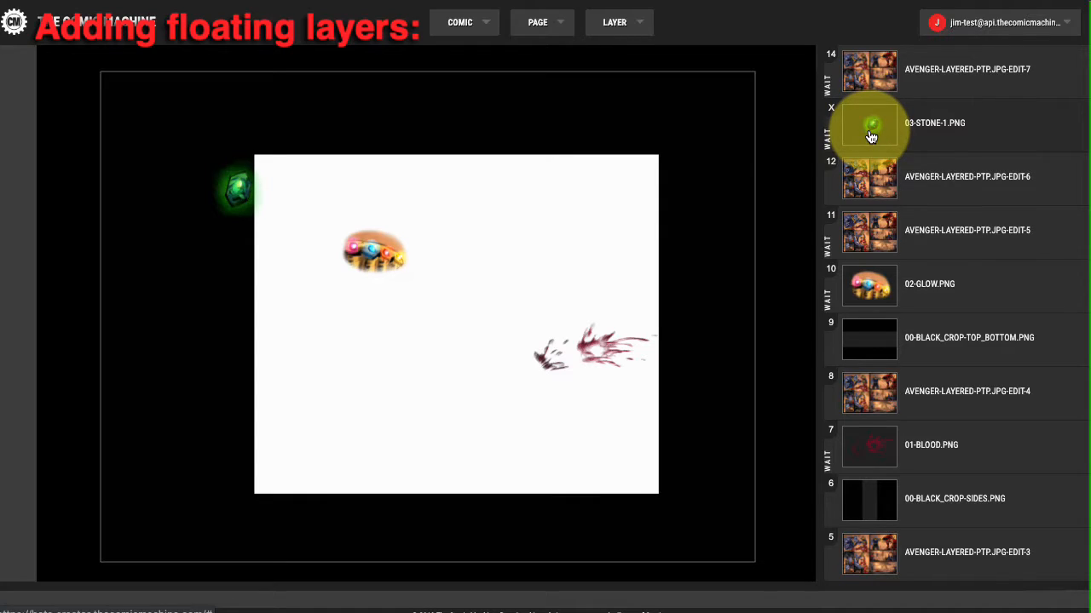
Step: Preview the page and advance to the Doctor Strange close-up to check the stone's floating animation
{"action": "left_click", "coordinate": [535, 24]}
{"action": "left_click", "coordinate": [550, 77]}
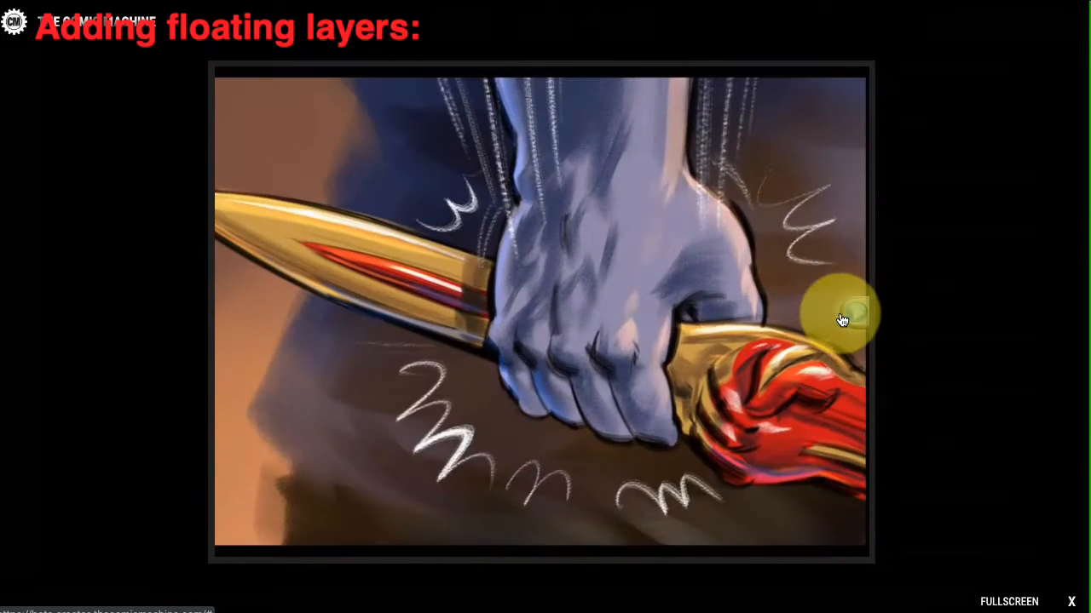
{"action": "left_click", "coordinate": [842, 320]}
{"action": "left_click", "coordinate": [843, 320]}
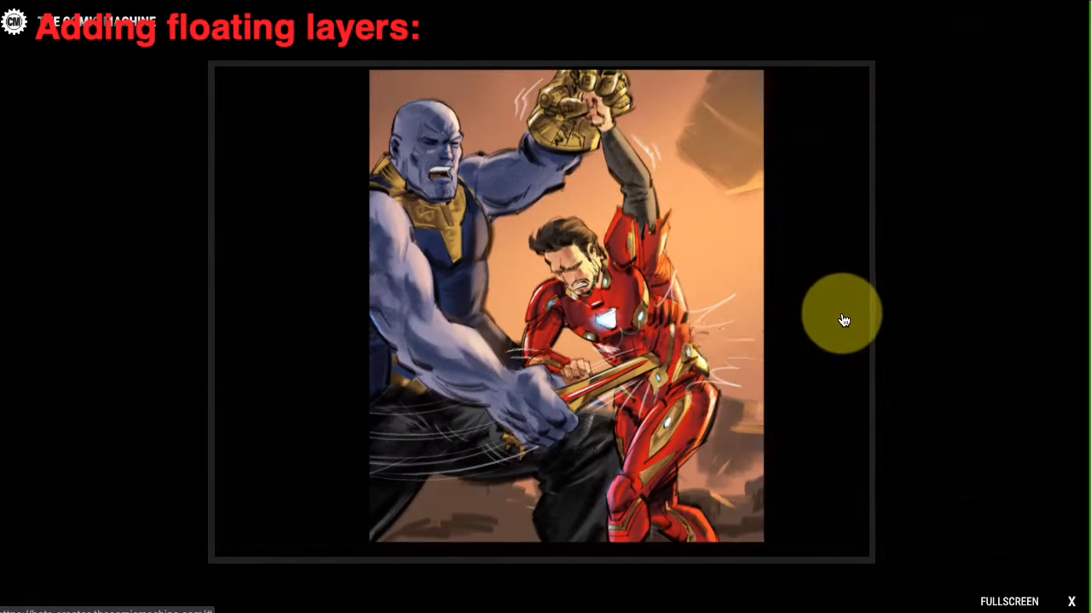
{"action": "left_click", "coordinate": [843, 309]}
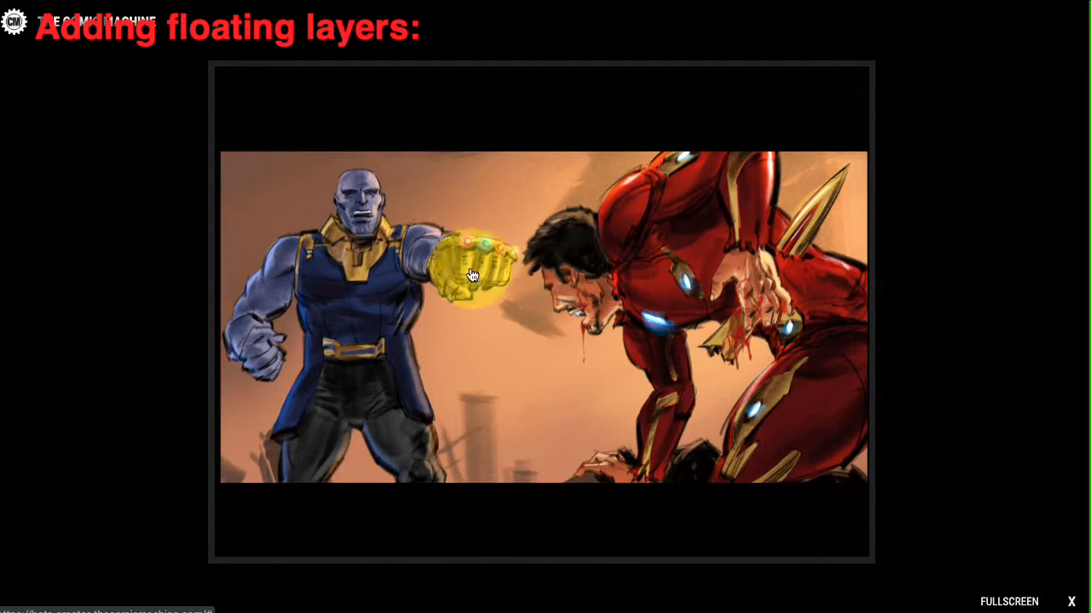
{"action": "left_click", "coordinate": [851, 311]}
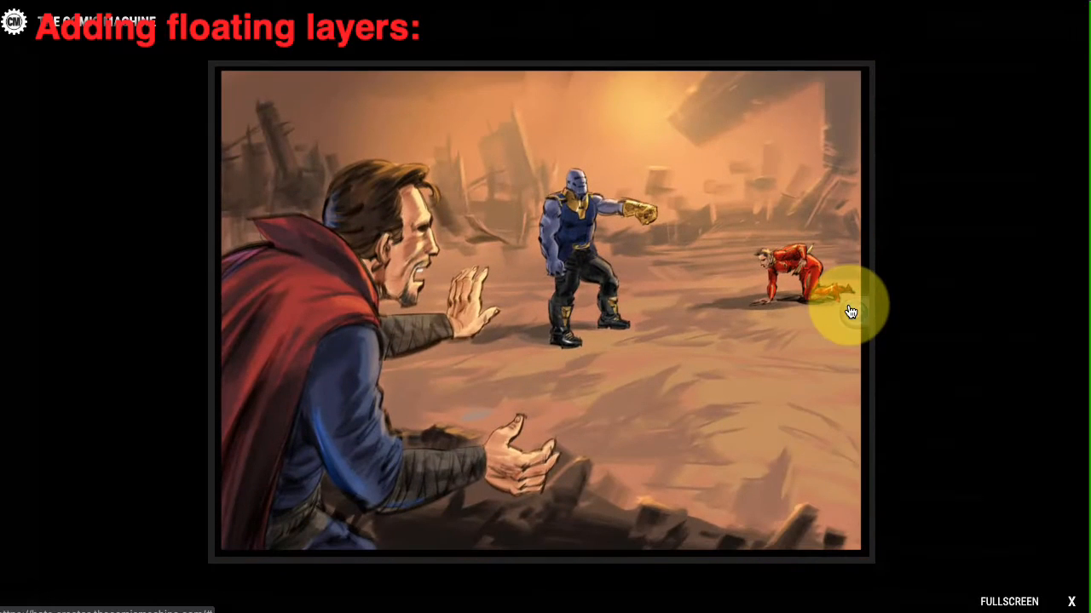
{"action": "left_click", "coordinate": [853, 316]}
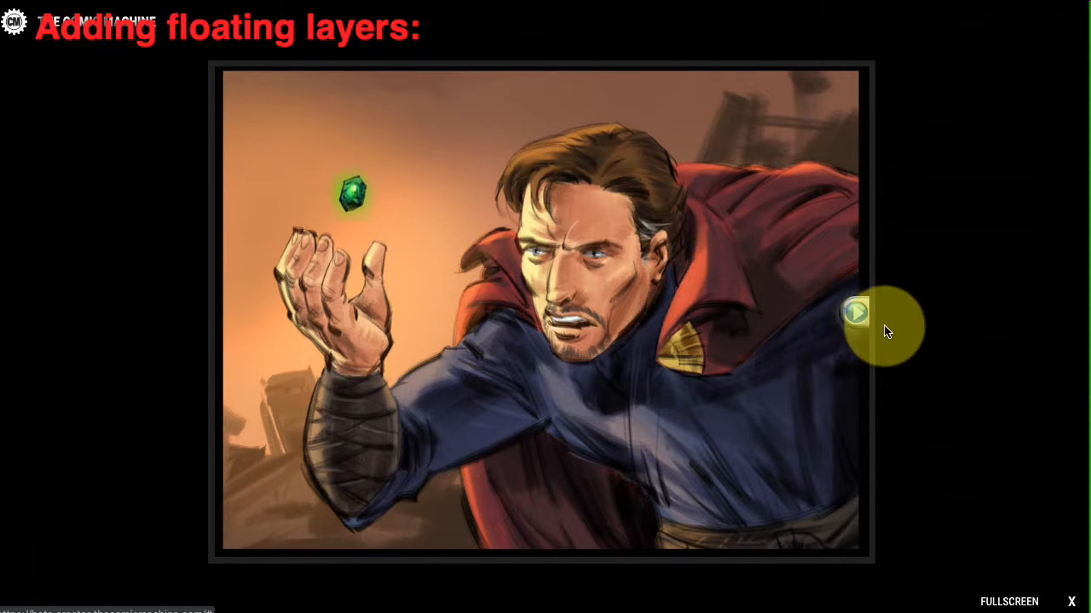
Step: Advance the preview to the wide shot of Doctor Strange reaching out, and exit the preview
{"action": "left_click", "coordinate": [854, 317]}
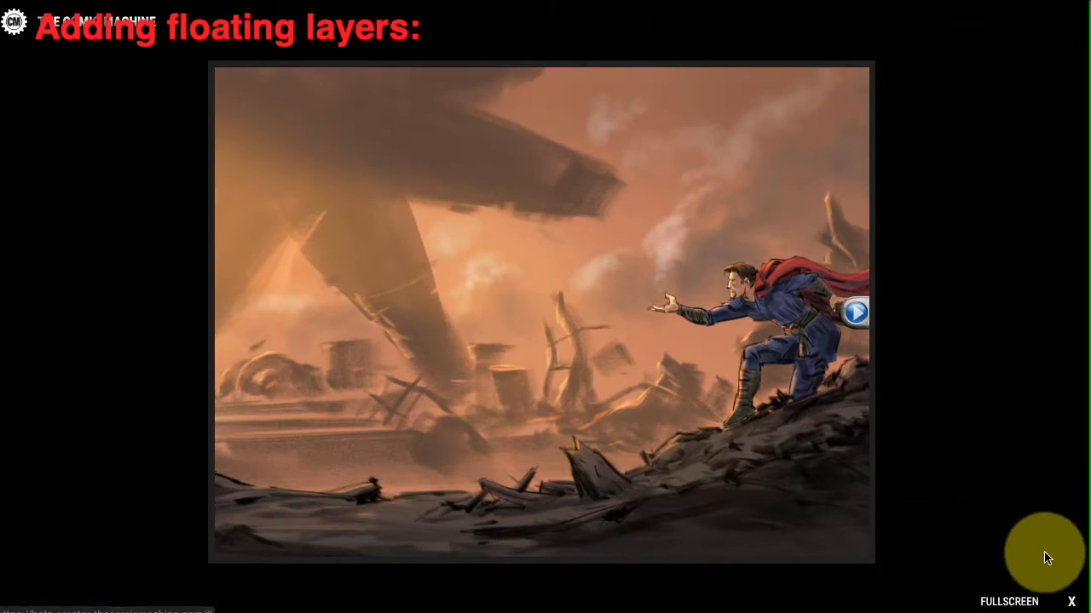
{"action": "left_click", "coordinate": [1070, 602]}
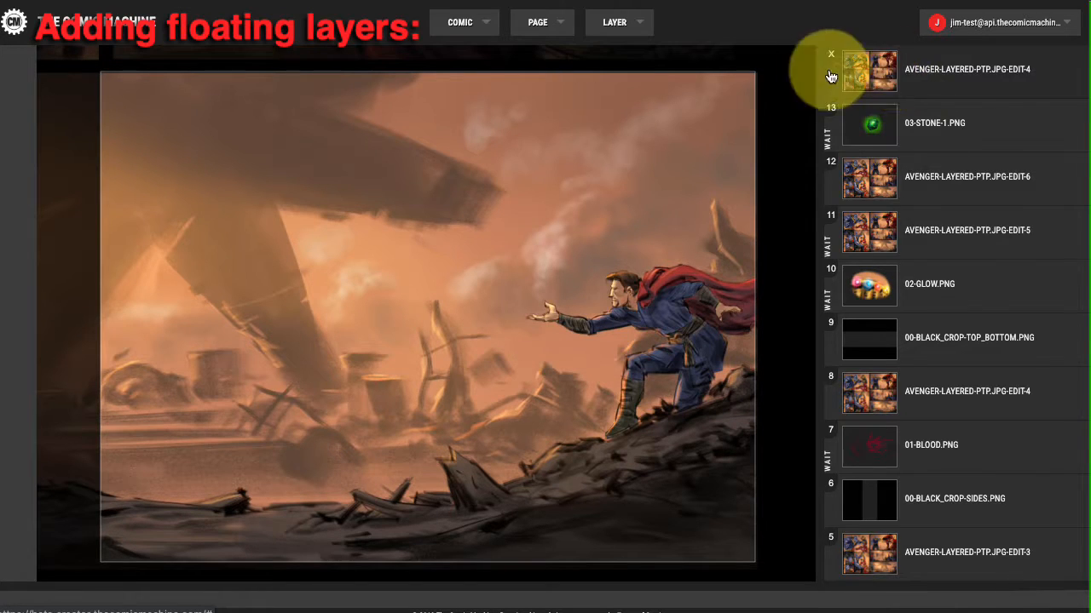
Step: Add the 04-stone-2.png image after the final comic layer and place its start position above Doctor Strange's hand, at about X 628, Y 307
{"action": "left_click", "coordinate": [882, 75]}
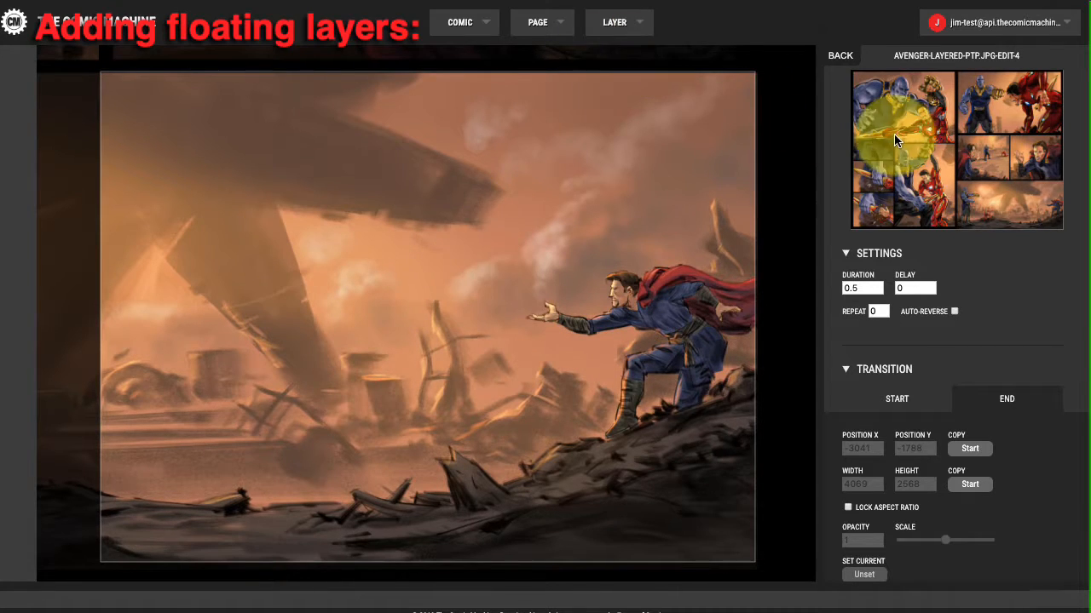
{"action": "left_click", "coordinate": [614, 22]}
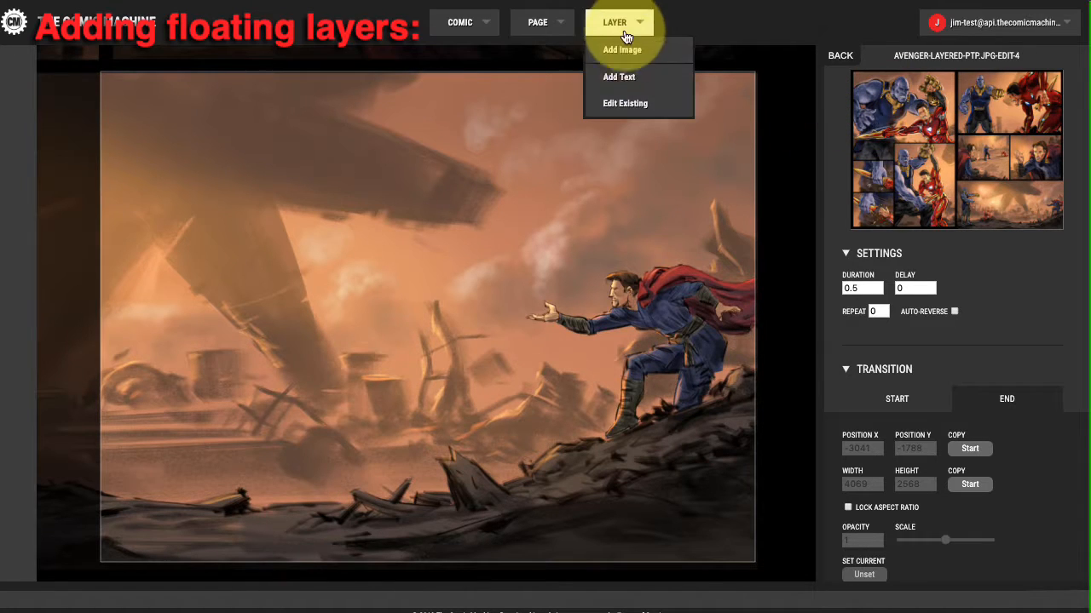
{"action": "left_click", "coordinate": [618, 50]}
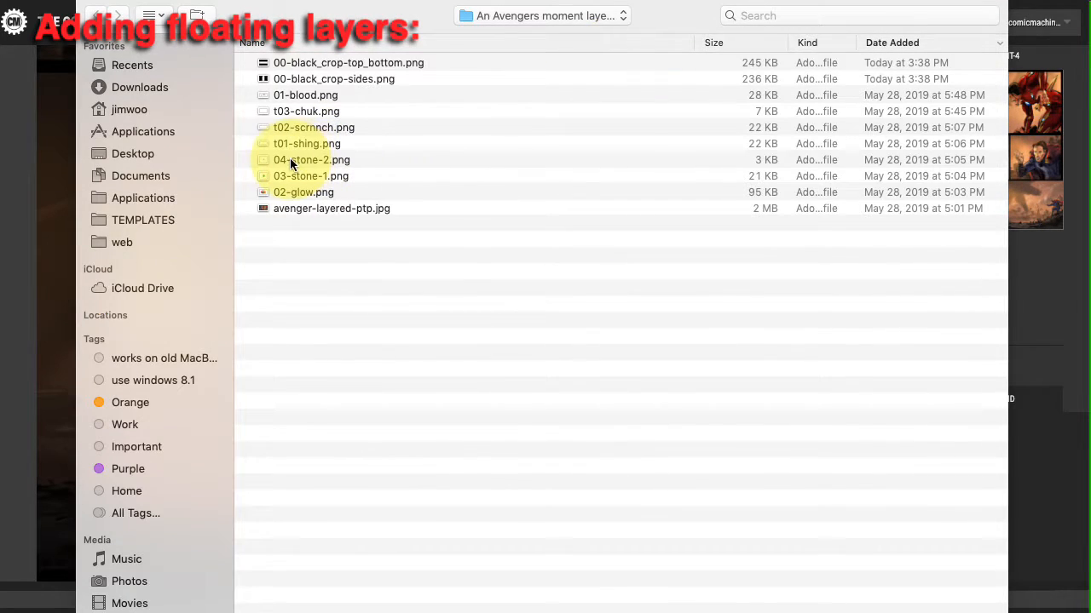
{"action": "double_click", "coordinate": [290, 160]}
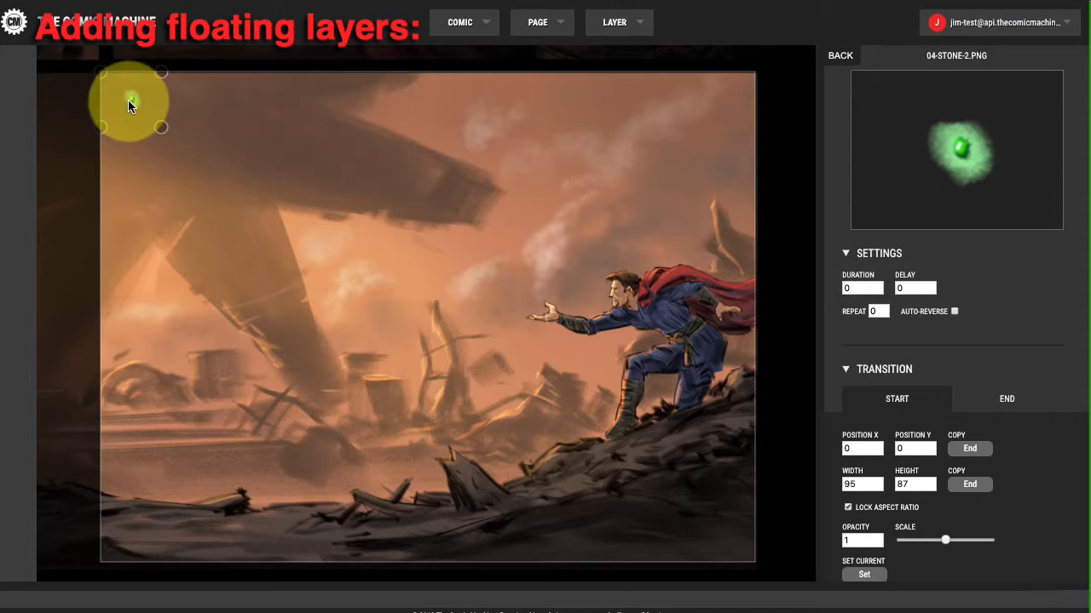
{"action": "left_click_drag", "start_coordinate": [128, 100], "coordinate": [537, 298]}
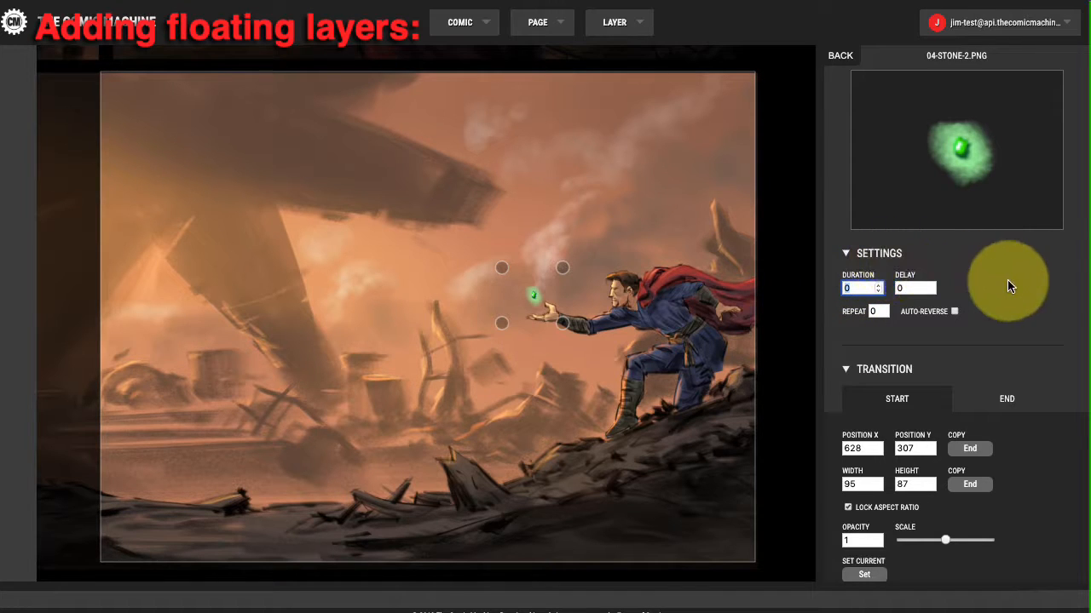
Step: Require a click to proceed on the 04-STONE-2.PNG layer and return to the layer list
{"action": "scroll", "coordinate": [1007, 278], "scroll_direction": "down", "scroll_amount": 2}
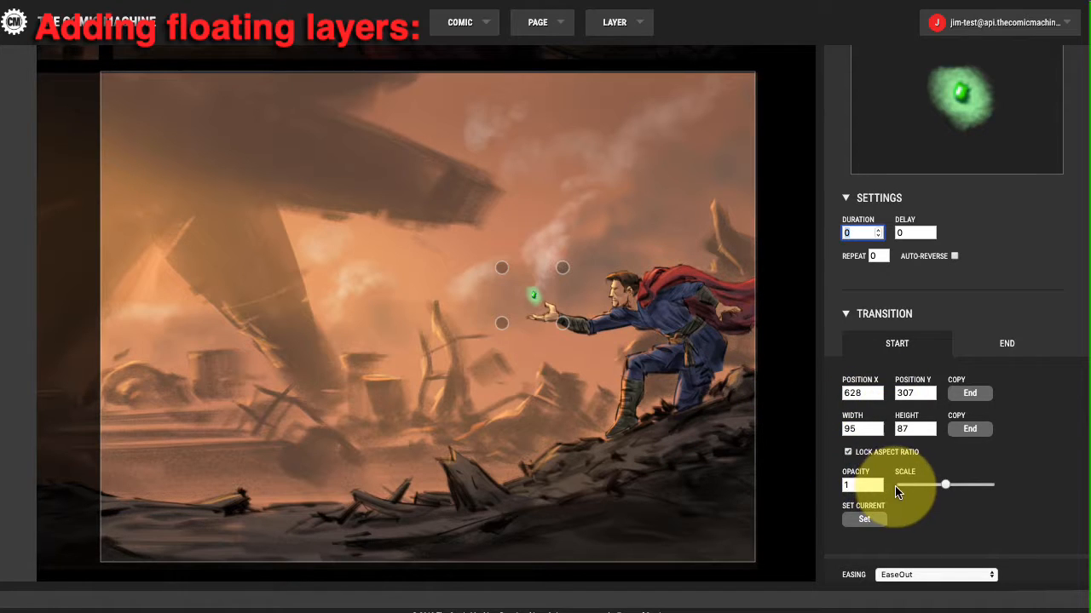
{"action": "scroll", "coordinate": [903, 507], "scroll_direction": "down", "scroll_amount": 5}
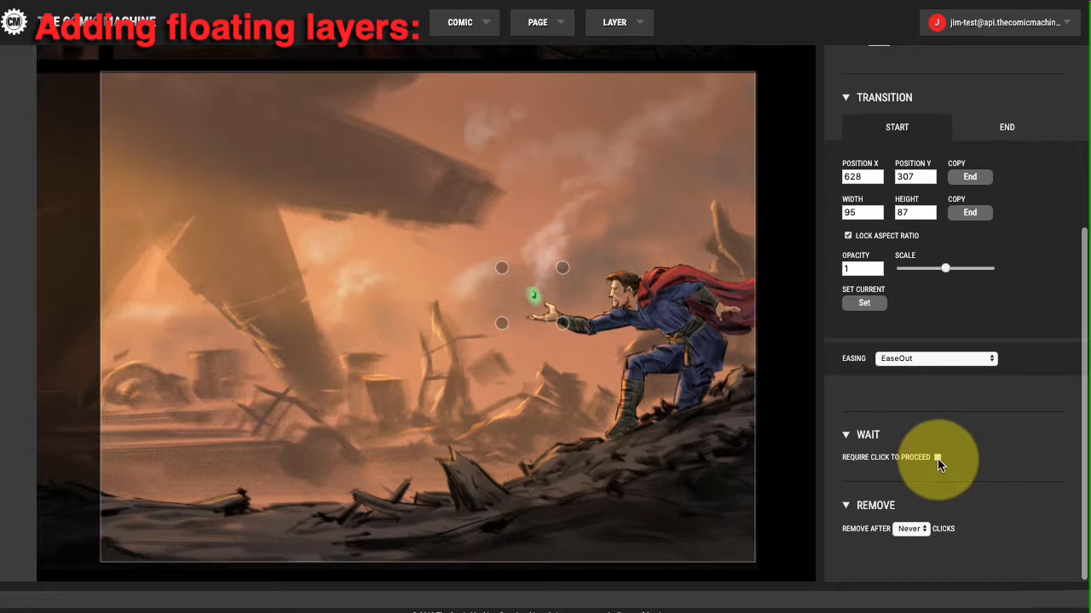
{"action": "scroll", "coordinate": [968, 466], "scroll_direction": "up", "scroll_amount": 6}
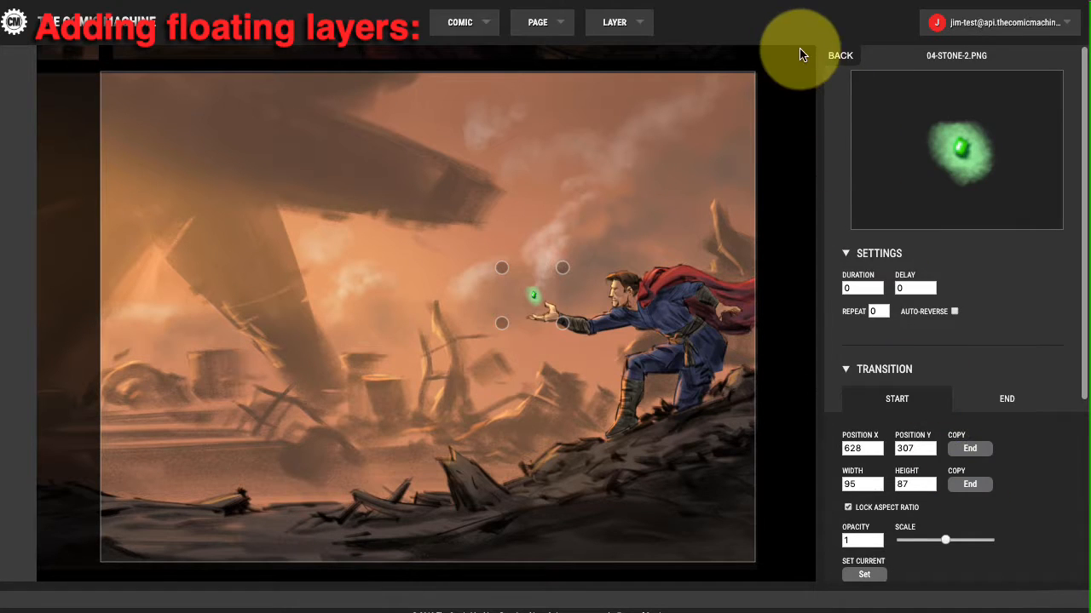
{"action": "left_click", "coordinate": [854, 74]}
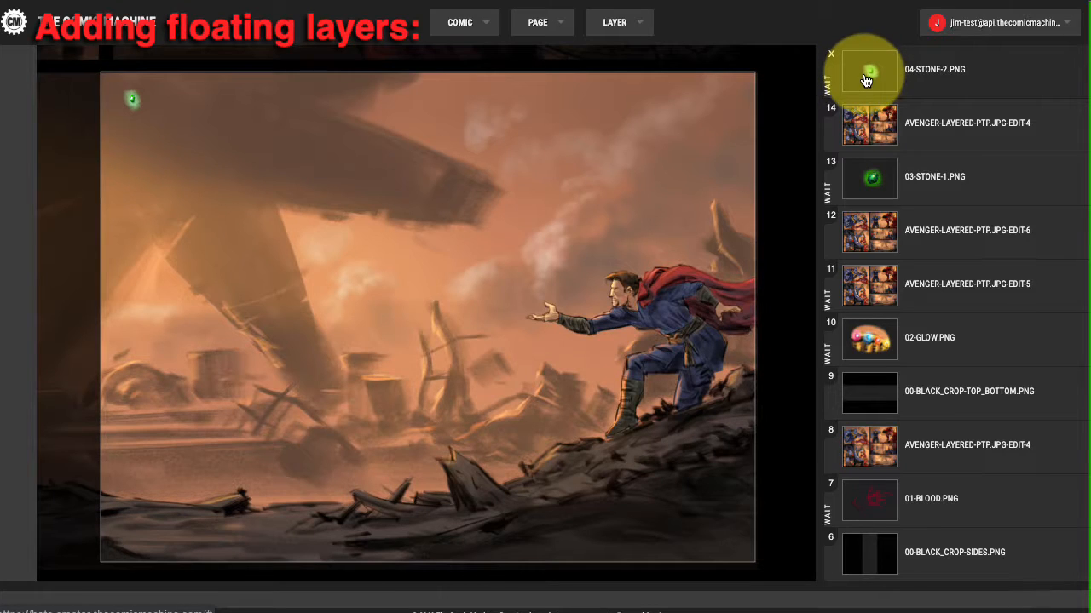
Step: Copy the start position of the 04-STONE-2.PNG layer to its end state and return to the layer list
{"action": "left_click", "coordinate": [851, 89]}
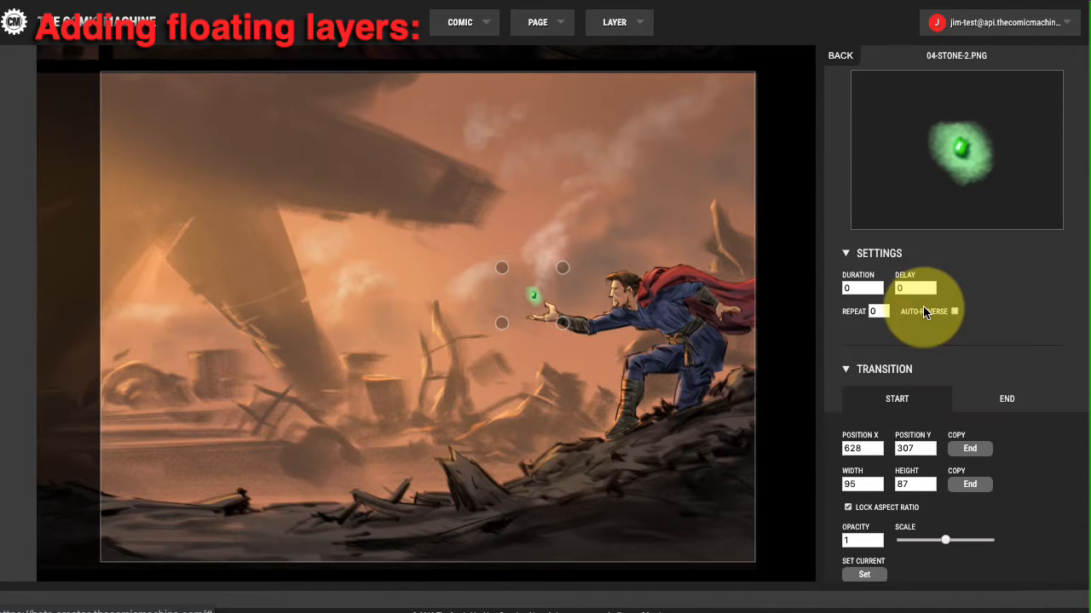
{"action": "left_click", "coordinate": [1006, 400]}
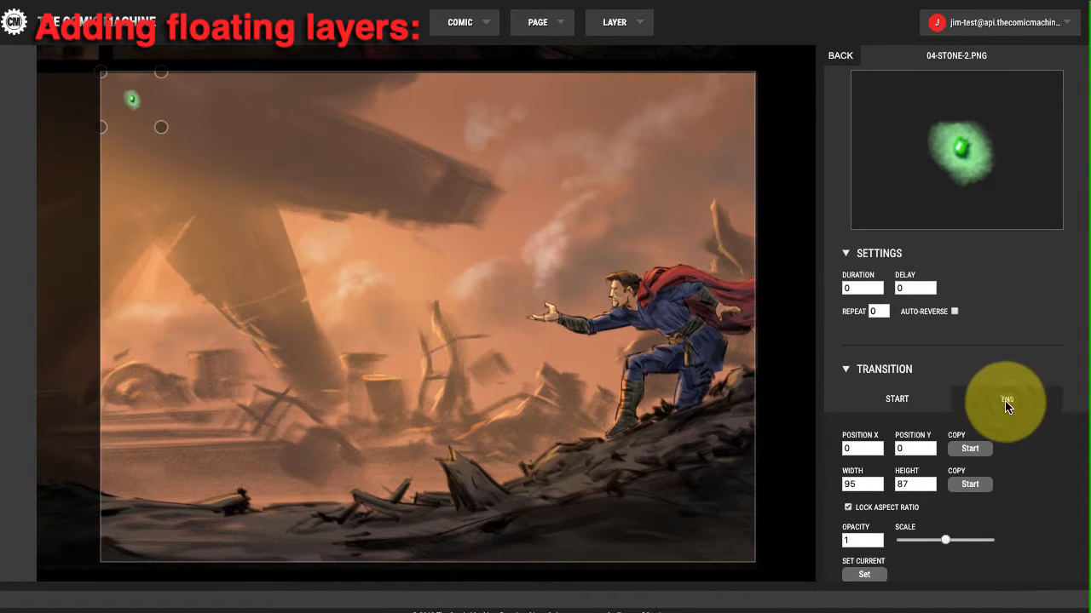
{"action": "left_click", "coordinate": [969, 449]}
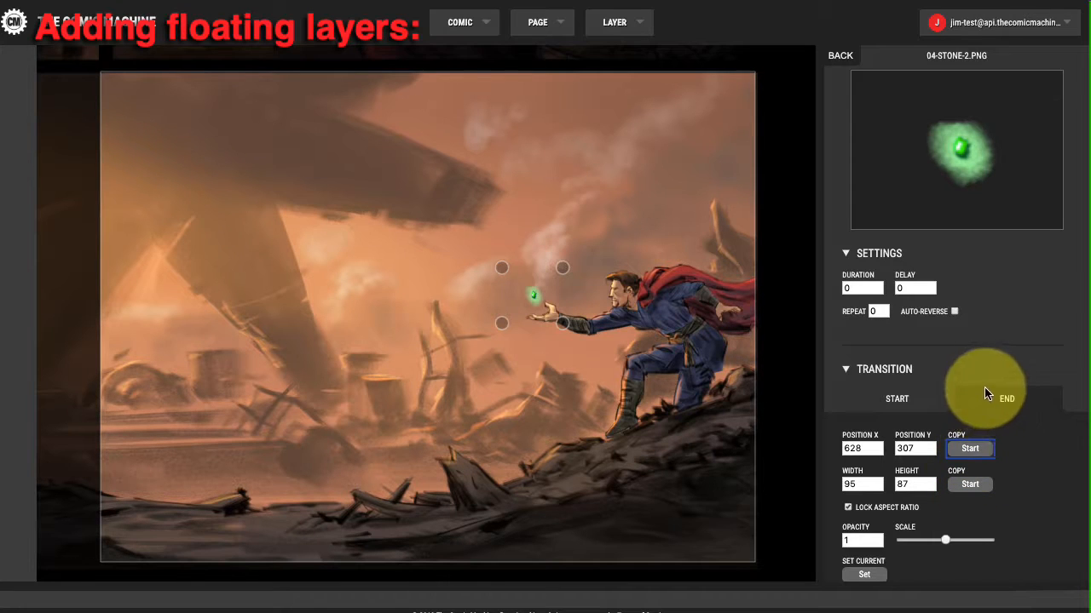
{"action": "left_click", "coordinate": [899, 398]}
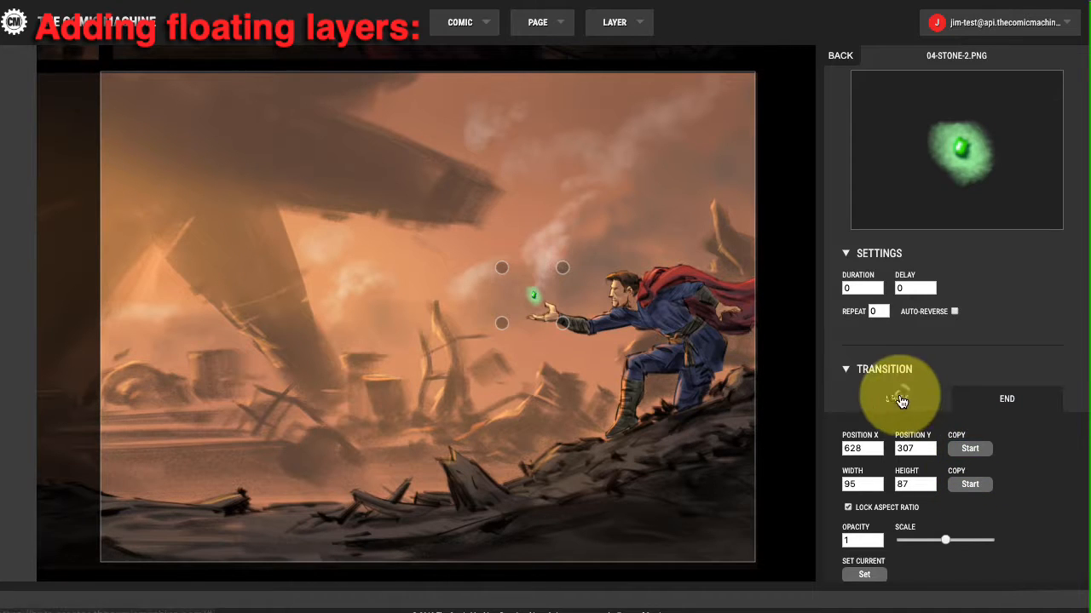
{"action": "left_click", "coordinate": [1002, 400]}
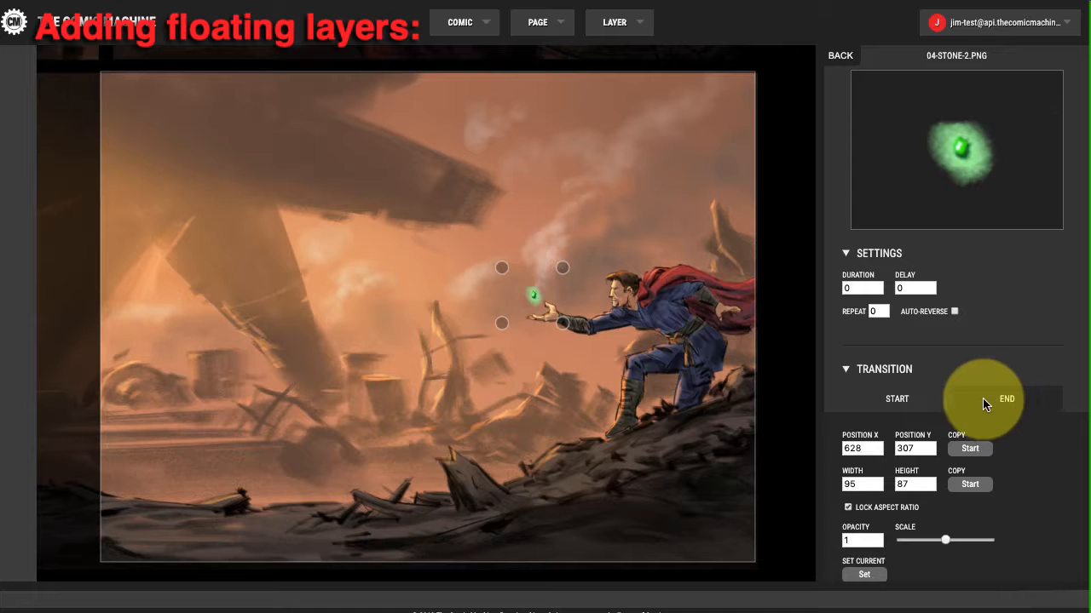
{"action": "left_click", "coordinate": [840, 58]}
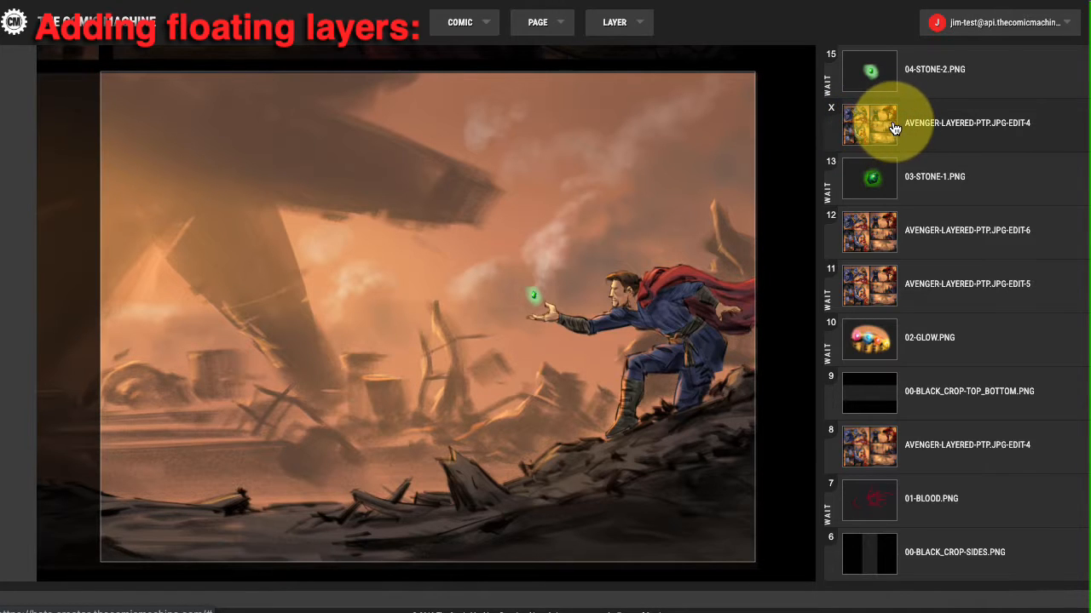
Step: Add a transition to the AVENGER-LAYERED-PTP.JPG-EDIT-4 layer directly below the small stone, and return to the layer list
{"action": "left_click", "coordinate": [873, 126]}
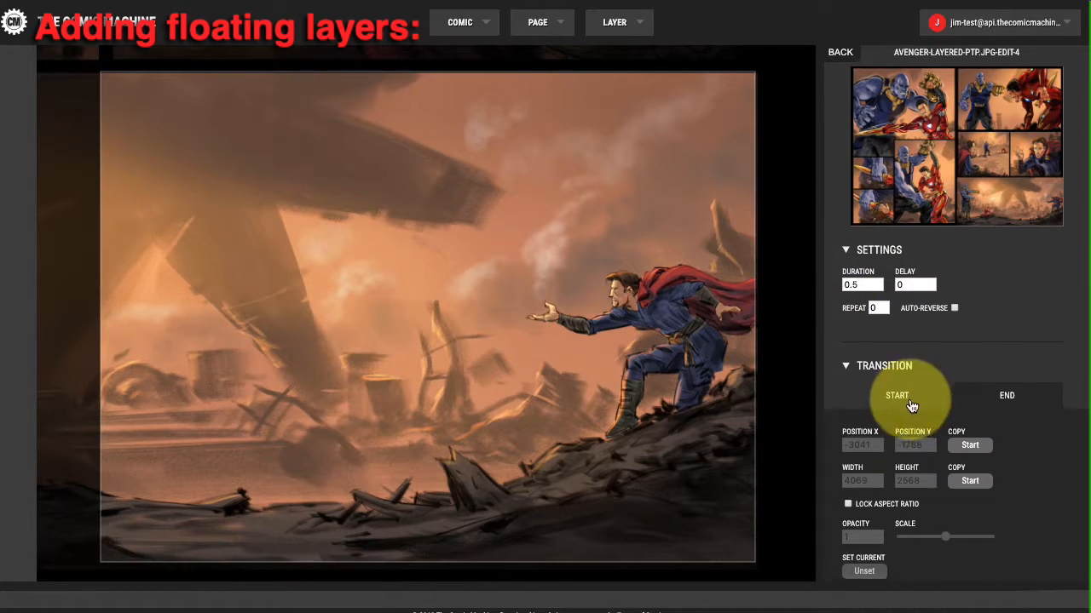
{"action": "scroll", "coordinate": [908, 396], "scroll_direction": "down", "scroll_amount": 3}
{"action": "left_click", "coordinate": [900, 452]}
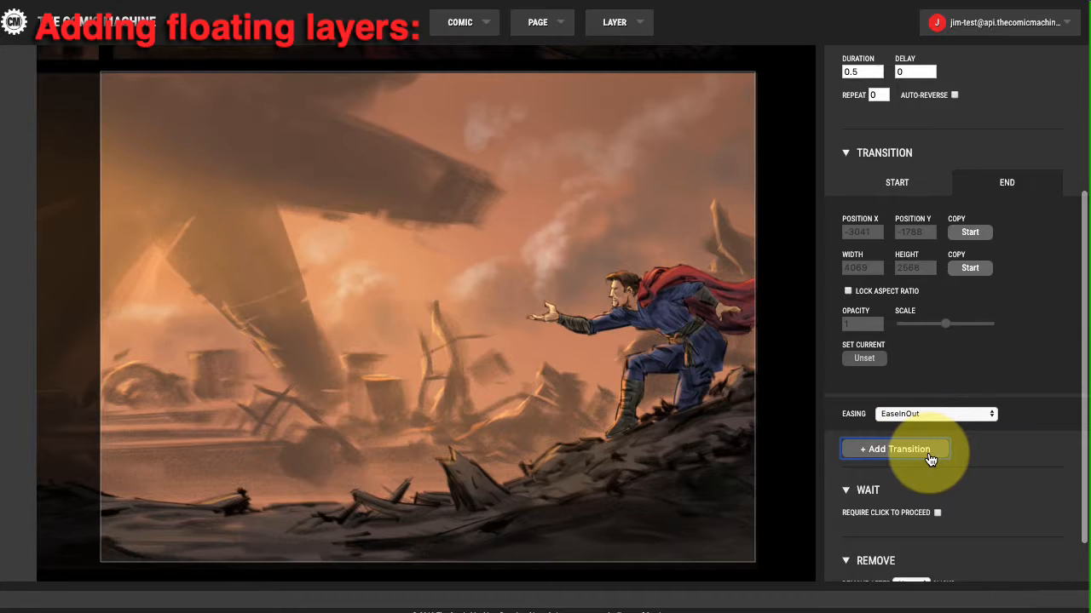
{"action": "left_click", "coordinate": [933, 448]}
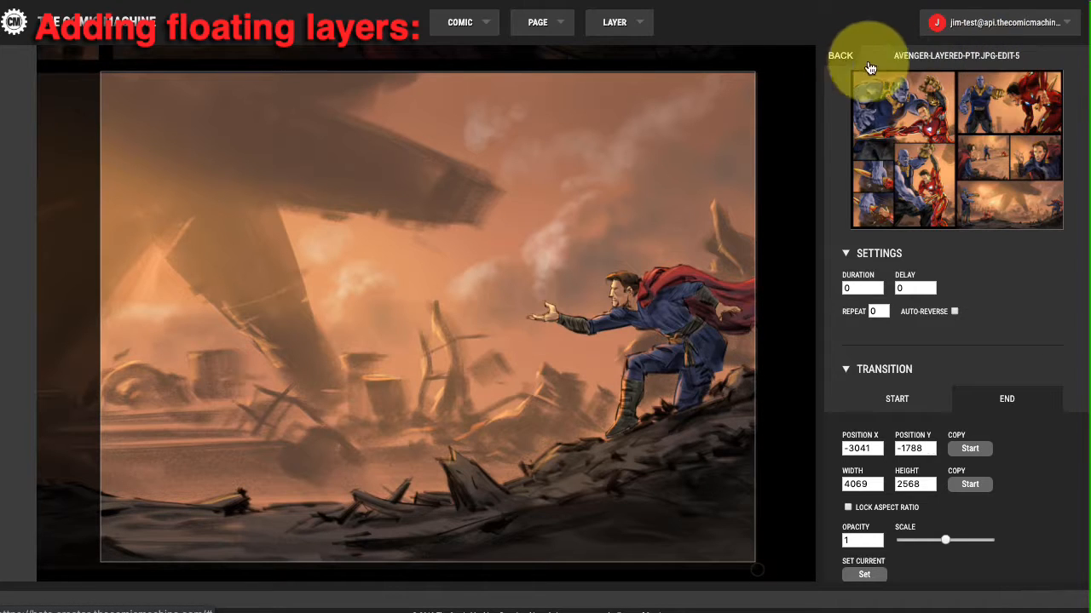
{"action": "left_click", "coordinate": [841, 56]}
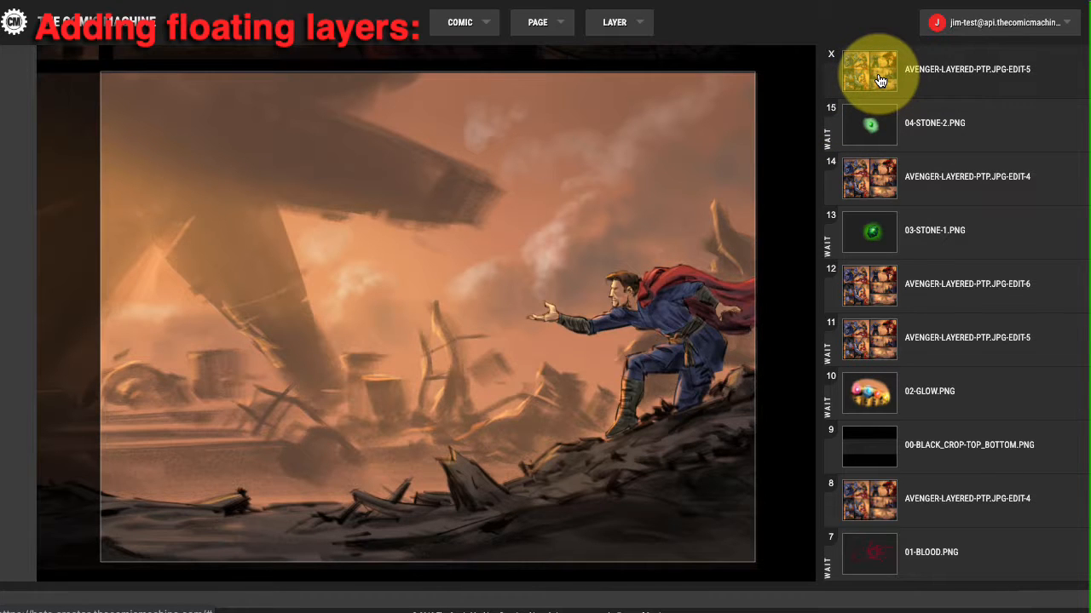
Step: Move the end state of the new AVENGER-LAYERED-PTP.JPG-EDIT-5 layer to the Thanos and kneeling Iron Man view, at about X -2045, Y -1789
{"action": "left_click", "coordinate": [881, 80]}
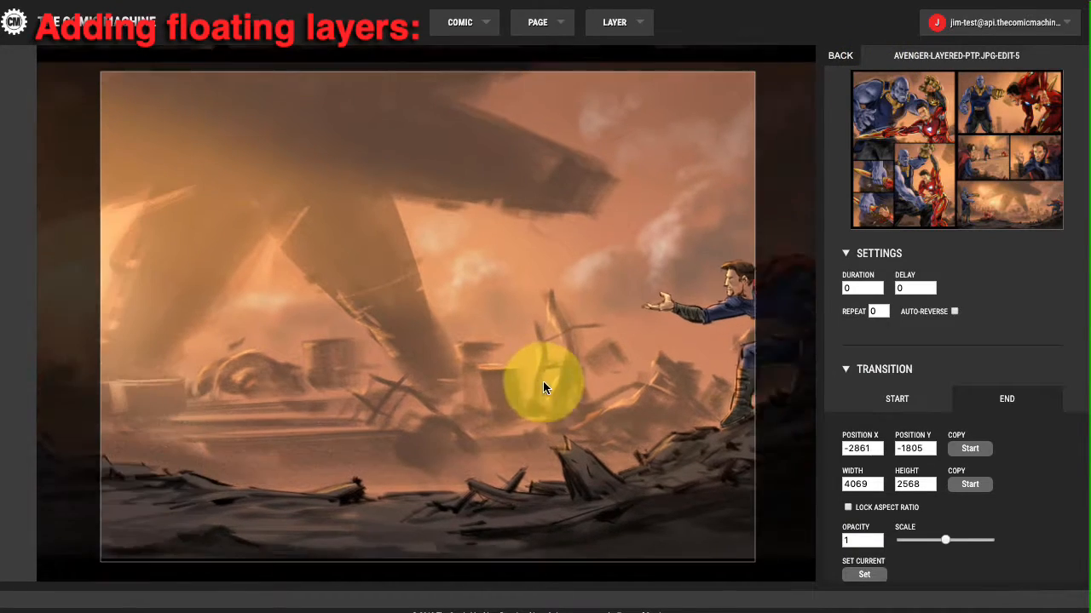
{"action": "mouse_move", "coordinate": [543, 388]}
{"action": "left_mouse_down"}
{"action": "mouse_move", "coordinate": [301, 418]}
{"action": "mouse_move", "coordinate": [382, 419]}
{"action": "mouse_move", "coordinate": [270, 437]}
{"action": "mouse_move", "coordinate": [368, 435]}
{"action": "mouse_move", "coordinate": [343, 438]}
{"action": "left_mouse_up"}
{"action": "left_click", "coordinate": [910, 400]}
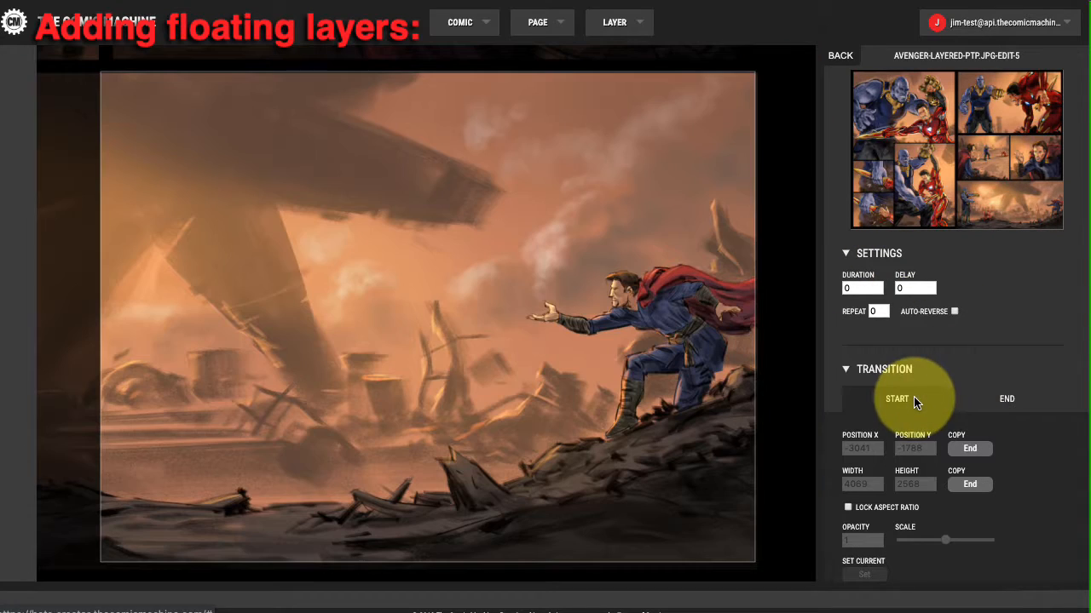
{"action": "left_click", "coordinate": [983, 399]}
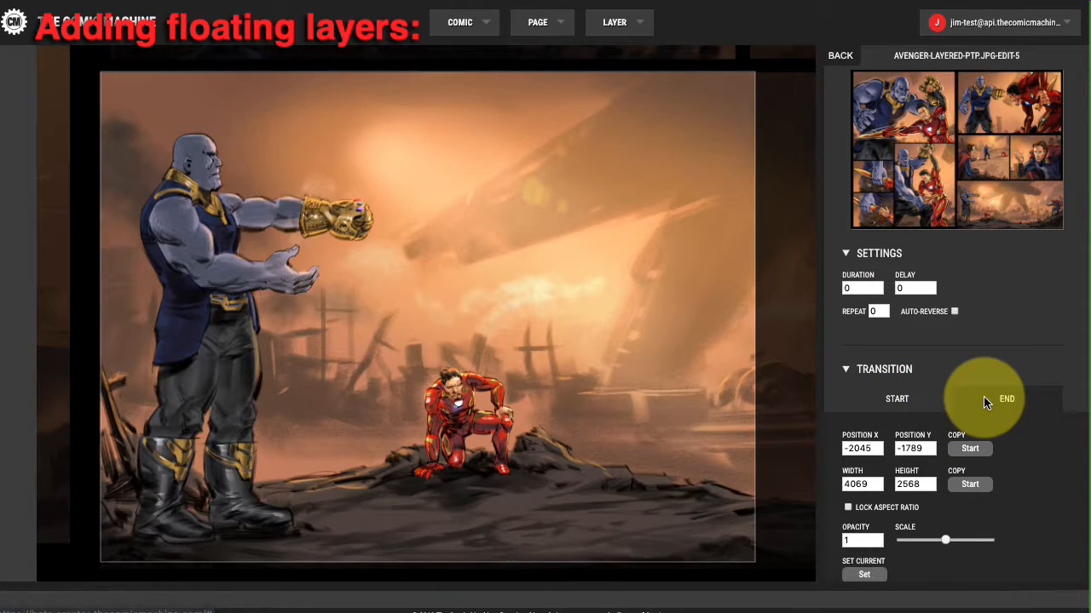
Step: Compare the start and end states and align them vertically by setting the end state's Position Y to -1788
{"action": "left_click", "coordinate": [926, 401]}
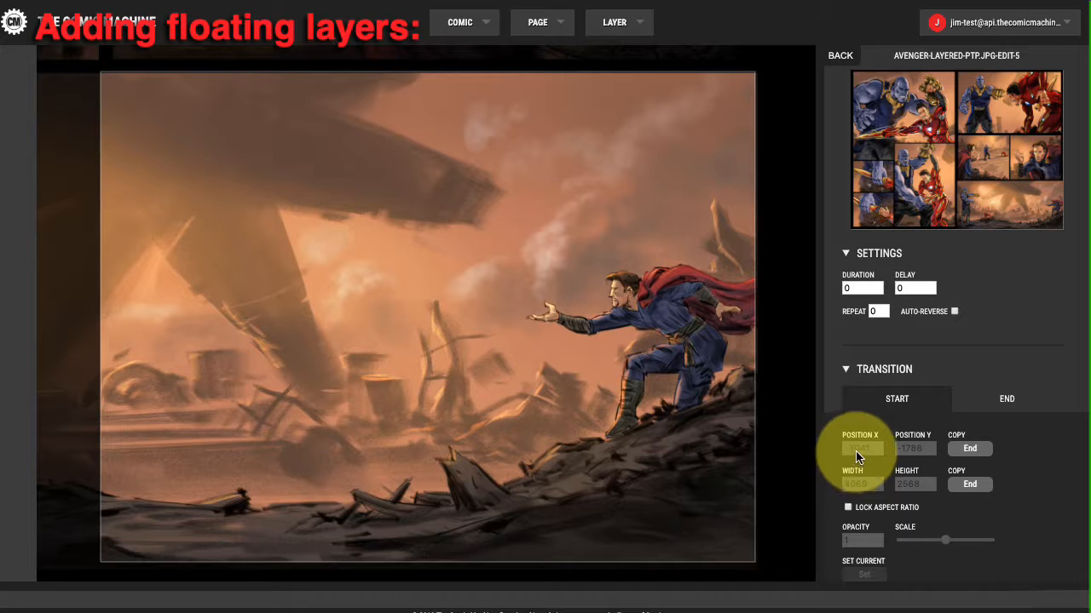
{"action": "left_click", "coordinate": [1021, 409]}
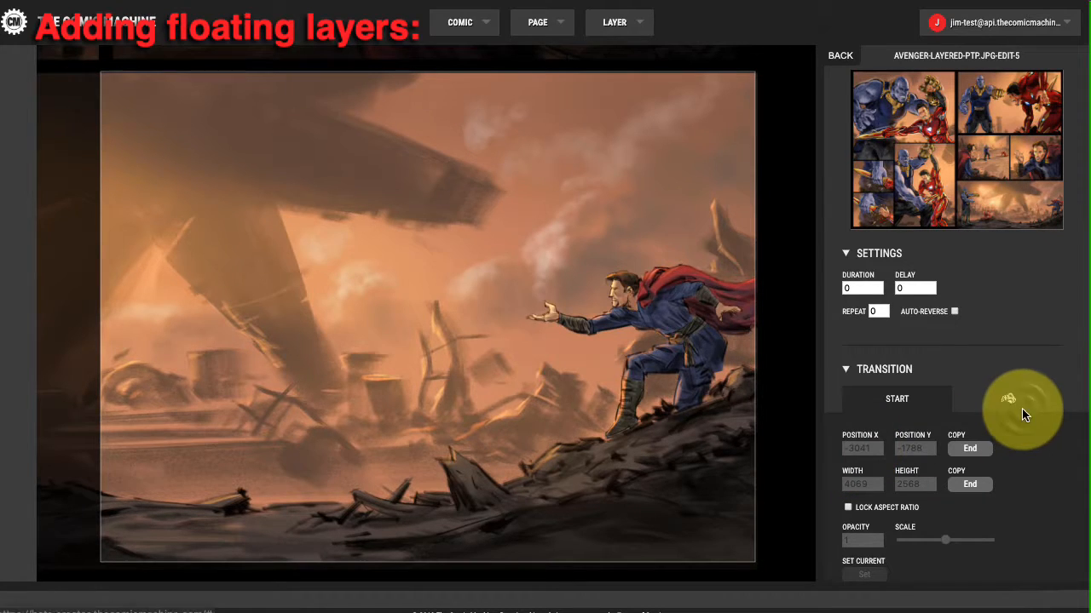
{"action": "left_click", "coordinate": [903, 403]}
{"action": "left_click", "coordinate": [994, 406]}
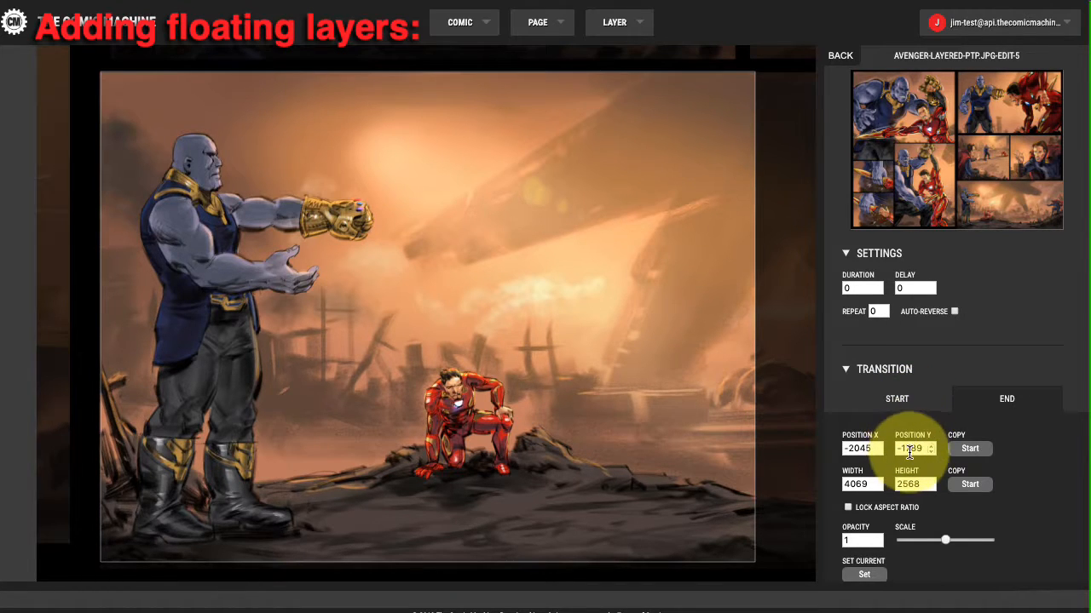
{"action": "left_click", "coordinate": [899, 407]}
{"action": "left_click", "coordinate": [998, 404]}
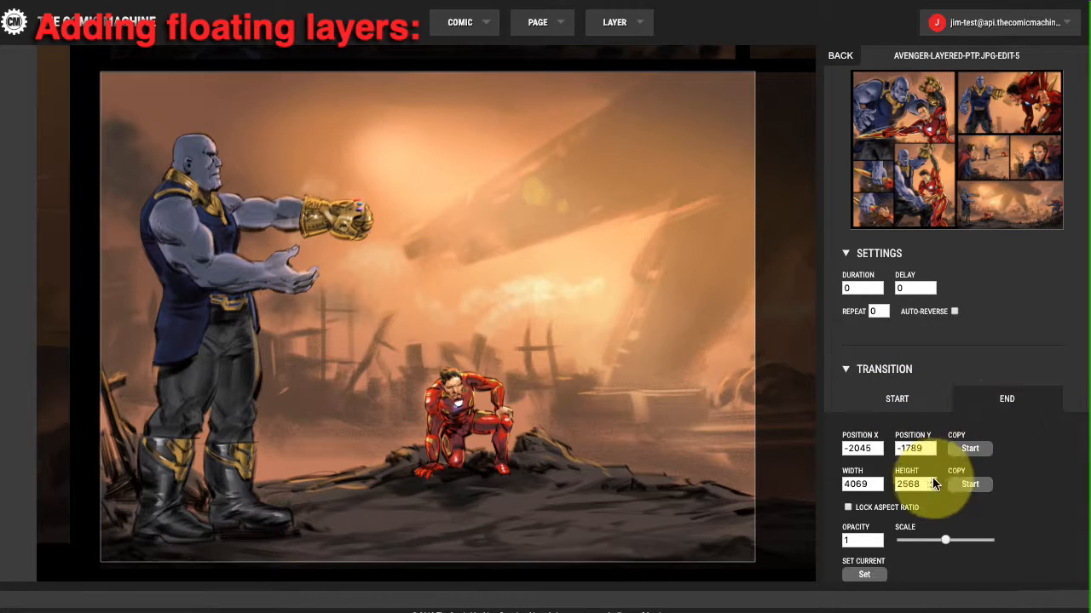
{"action": "left_click", "coordinate": [919, 449]}
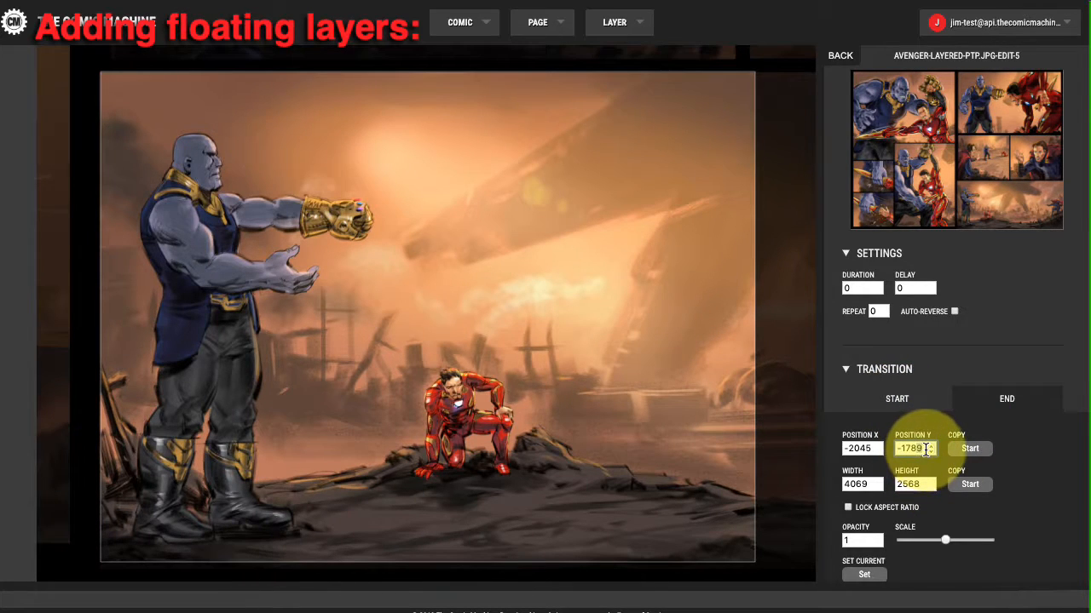
{"action": "left_click", "coordinate": [932, 446]}
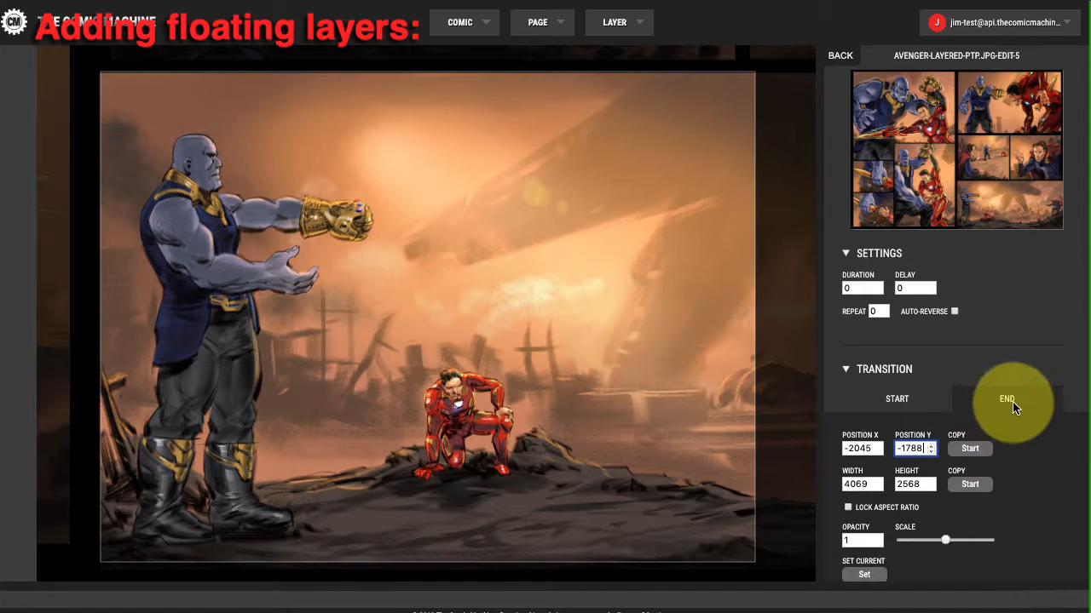
{"action": "left_click", "coordinate": [989, 397]}
Step: Set the AVENGER-LAYERED-PTP.JPG-EDIT-5 layer's duration to 2 and compare its start and end states
{"action": "left_click", "coordinate": [863, 287]}
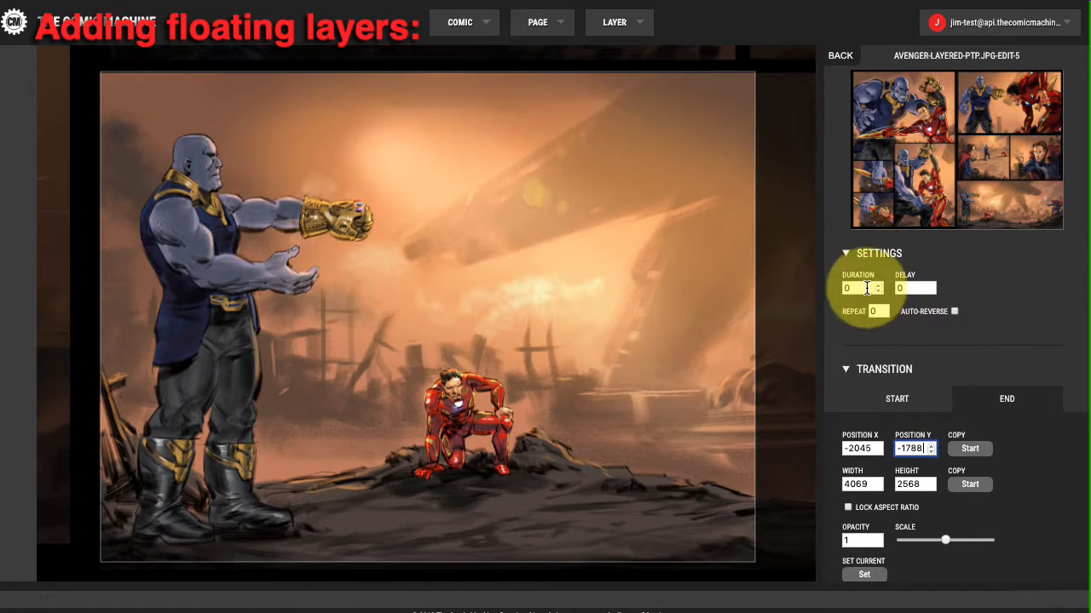
{"action": "type", "text": "2"}
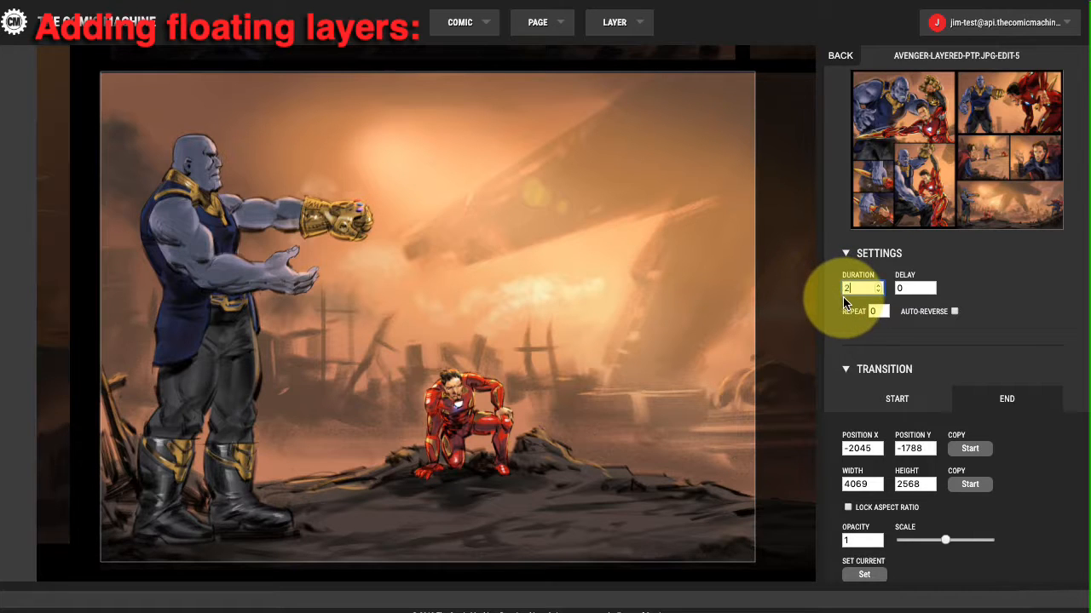
{"action": "scroll", "coordinate": [903, 507], "scroll_direction": "down", "scroll_amount": 3}
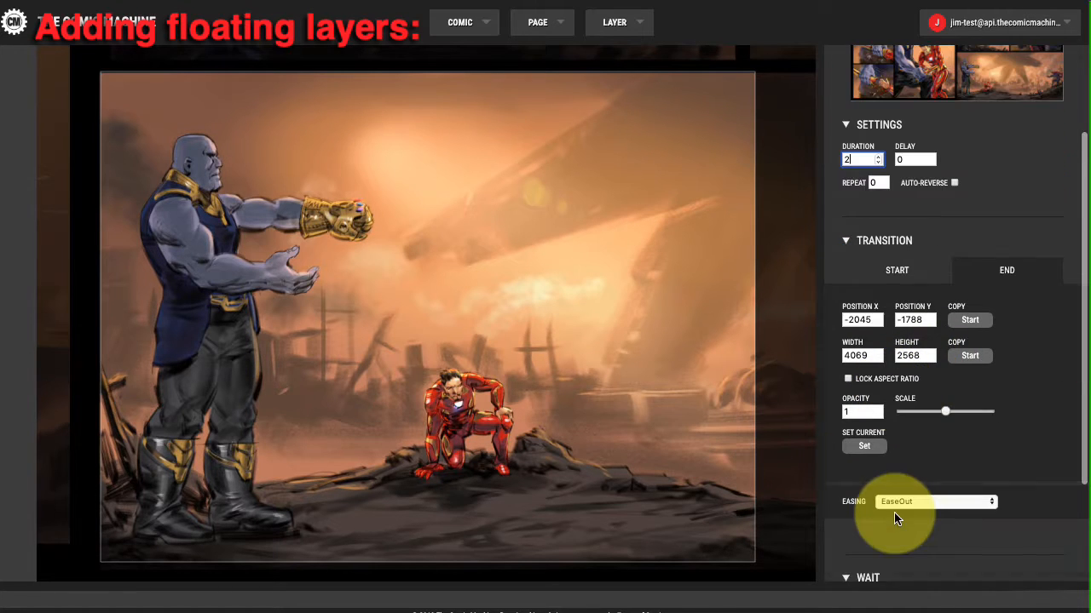
{"action": "left_click", "coordinate": [896, 270]}
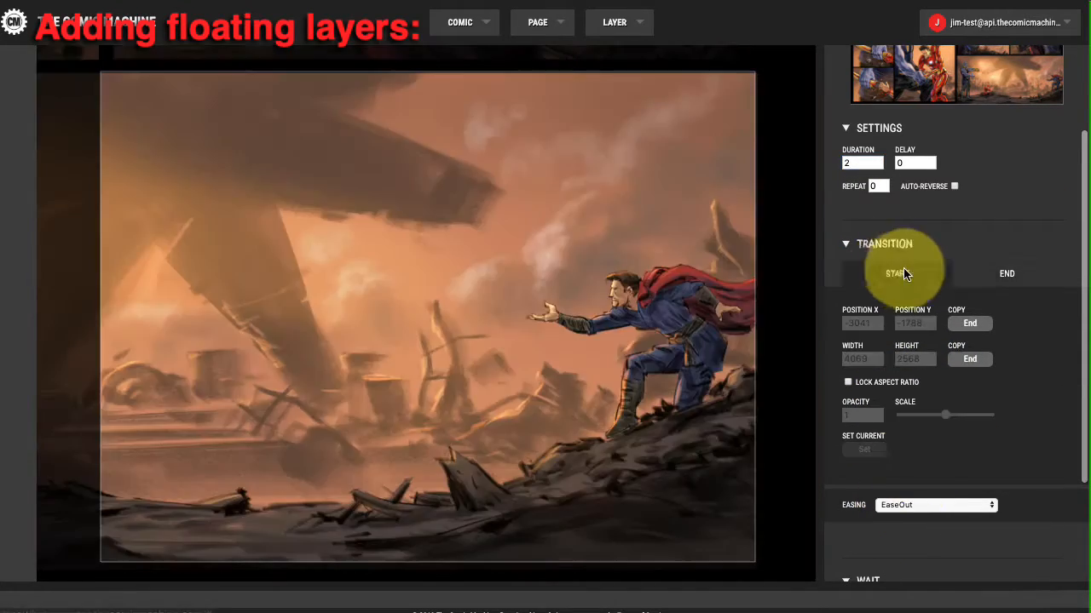
{"action": "left_click", "coordinate": [991, 272]}
Step: Set the transition's easing to EaseInOut and return to the layer list
{"action": "left_click", "coordinate": [927, 508]}
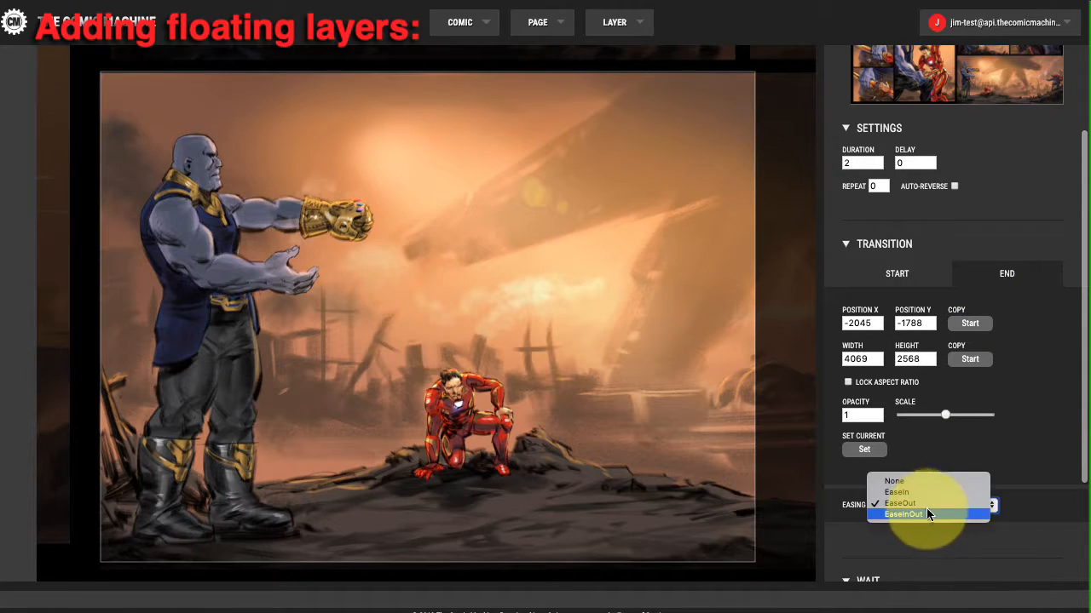
{"action": "left_click", "coordinate": [929, 514]}
{"action": "scroll", "coordinate": [935, 521], "scroll_direction": "down", "scroll_amount": 1}
{"action": "scroll", "coordinate": [939, 529], "scroll_direction": "down", "scroll_amount": 1}
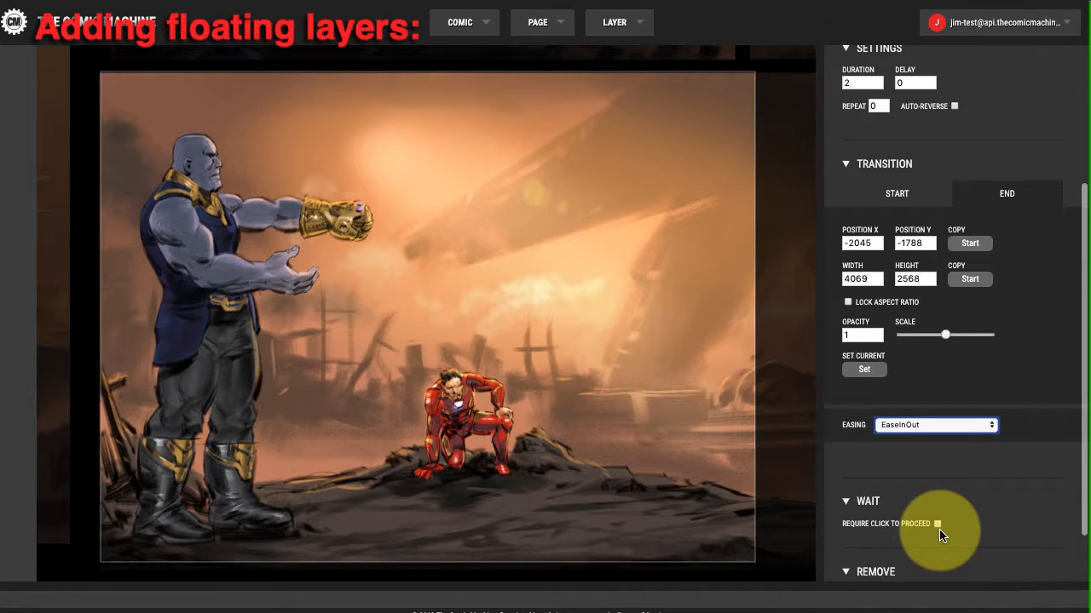
{"action": "scroll", "coordinate": [941, 530], "scroll_direction": "down", "scroll_amount": 1}
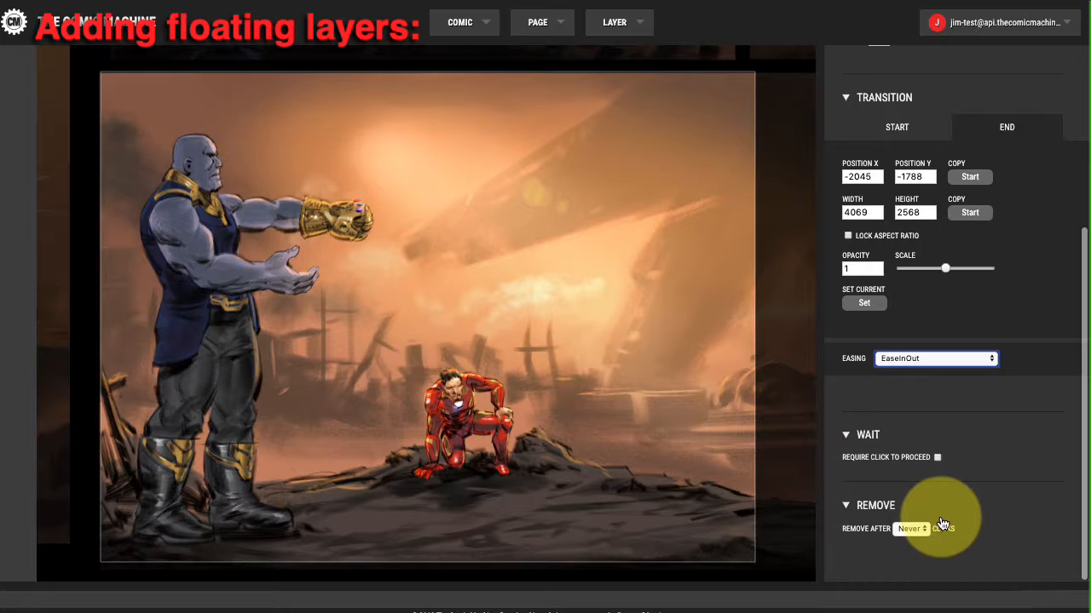
{"action": "scroll", "coordinate": [942, 521], "scroll_direction": "up", "scroll_amount": 4}
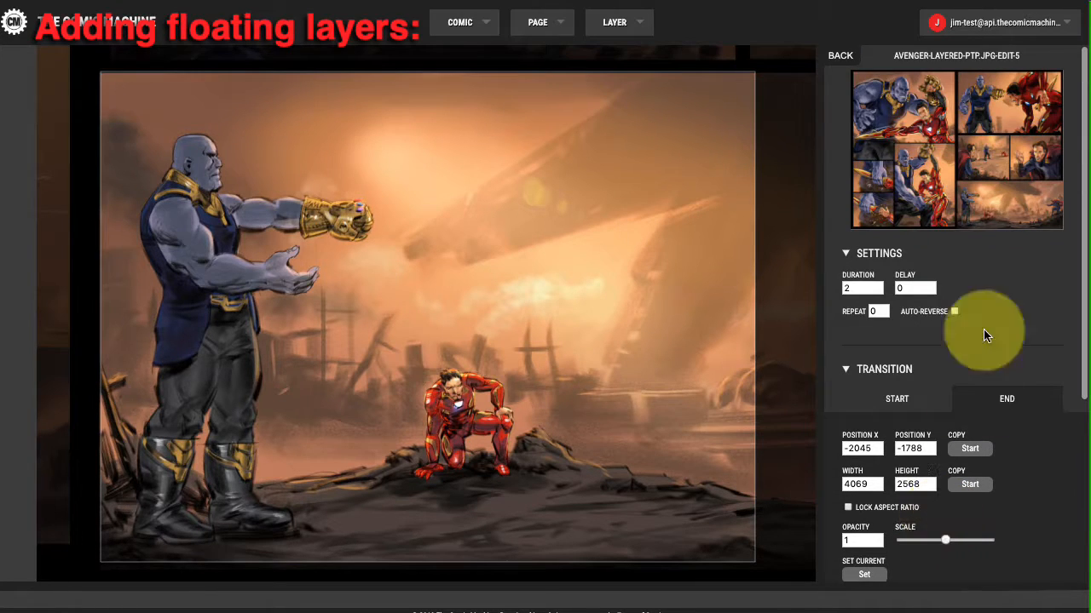
{"action": "left_click", "coordinate": [848, 65]}
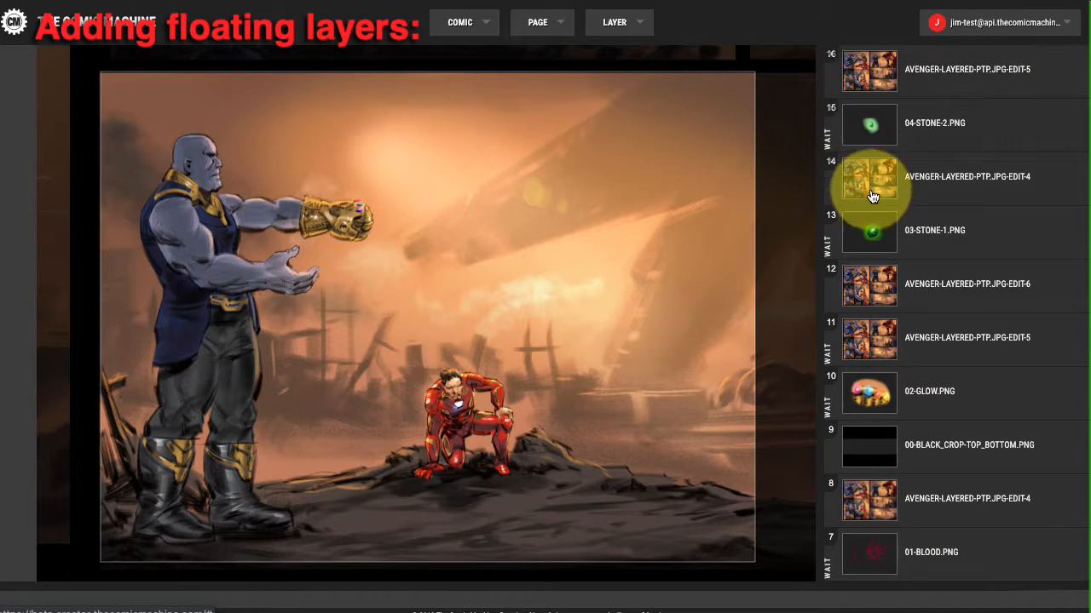
Step: Open the 04-STONE-2.PNG layer and set both its start and end states as current
{"action": "mouse_move", "coordinate": [872, 131]}
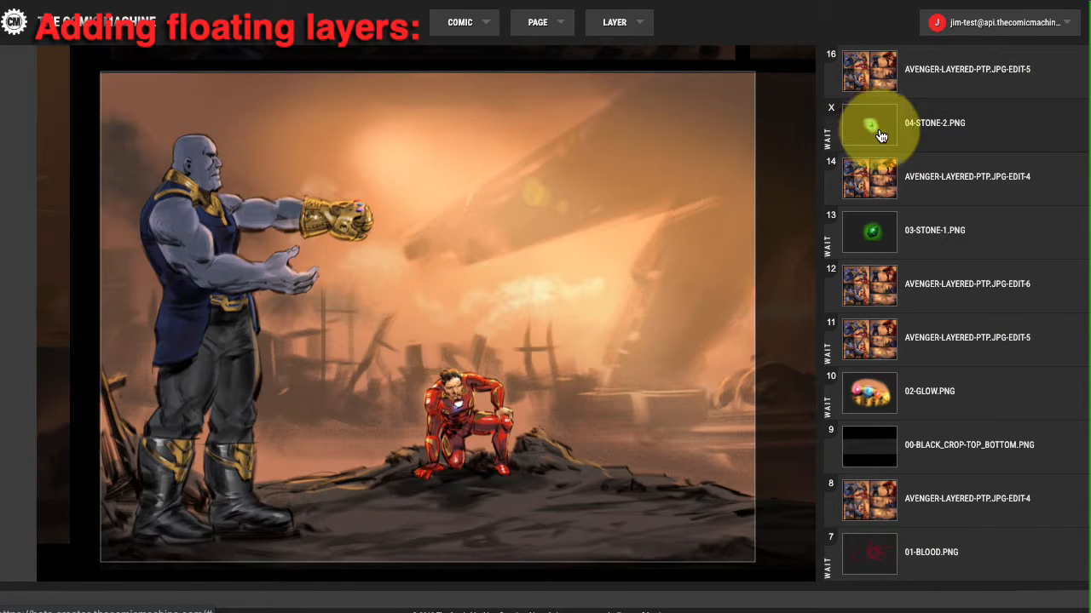
{"action": "left_click", "coordinate": [986, 365]}
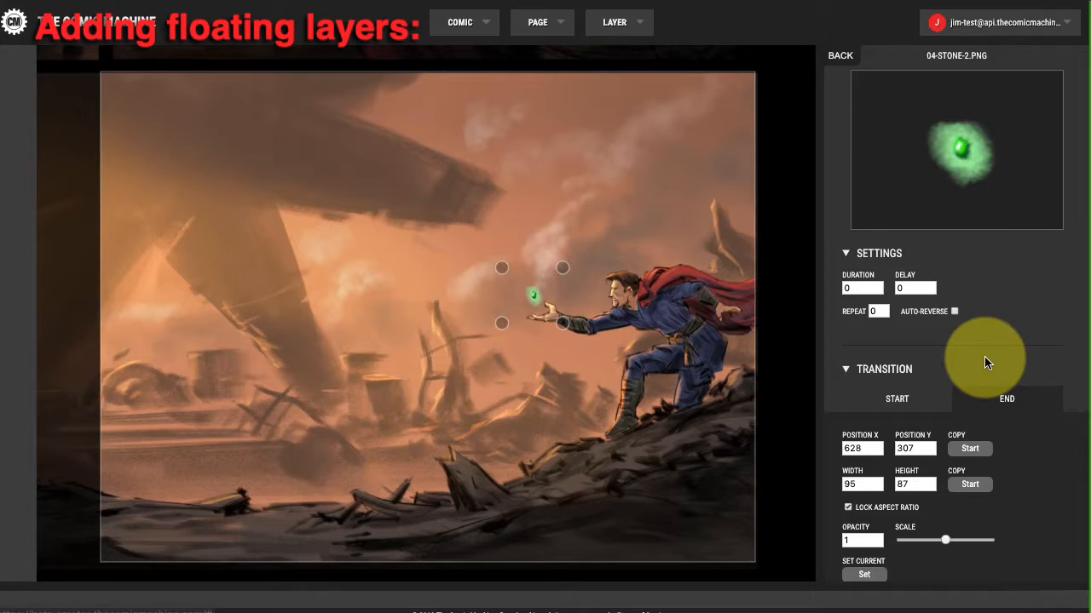
{"action": "scroll", "coordinate": [989, 363], "scroll_direction": "down", "scroll_amount": 3}
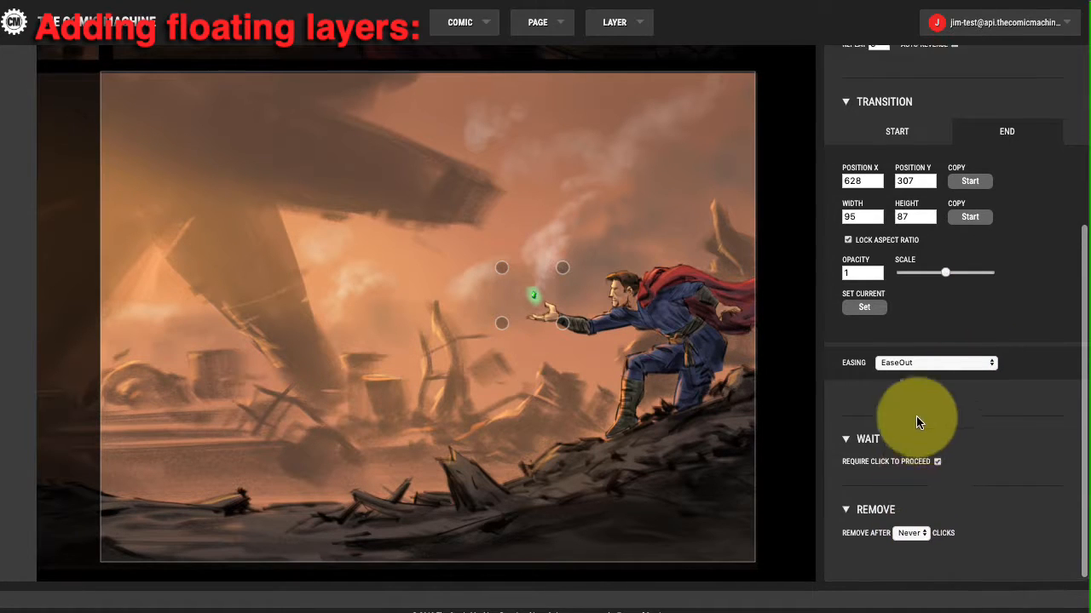
{"action": "scroll", "coordinate": [916, 416], "scroll_direction": "up", "scroll_amount": 3}
{"action": "scroll", "coordinate": [895, 341], "scroll_direction": "down", "scroll_amount": 1}
{"action": "left_click", "coordinate": [899, 358]}
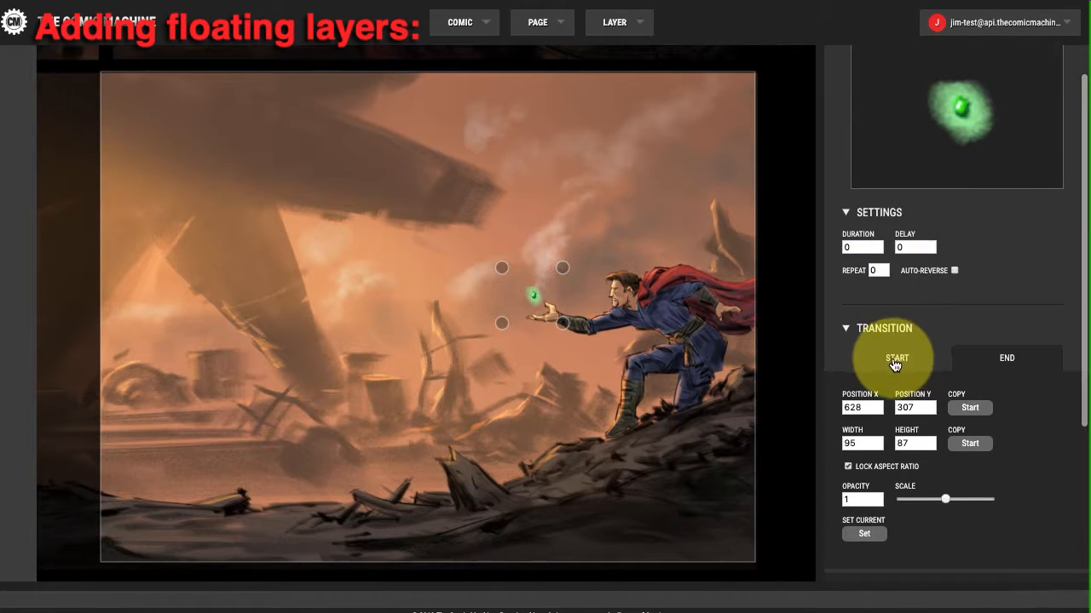
{"action": "left_click", "coordinate": [867, 534]}
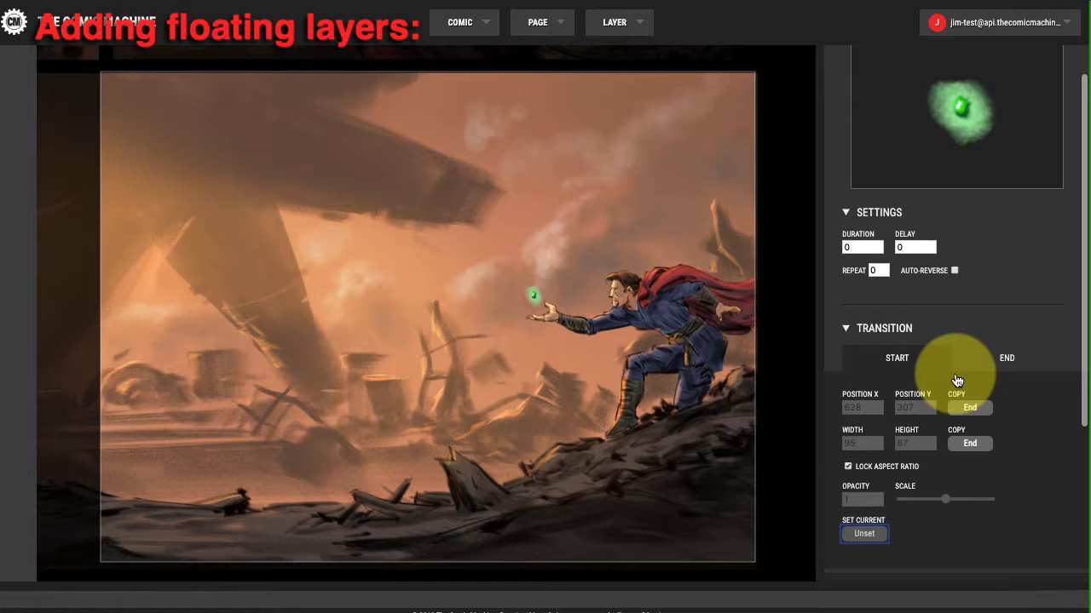
{"action": "left_click", "coordinate": [1007, 362]}
{"action": "left_click", "coordinate": [867, 534]}
Step: Add a transition to the stone layer, with its end state above Thanos's open palm at about X 279, Y 240
{"action": "scroll", "coordinate": [980, 473], "scroll_direction": "down", "scroll_amount": 4}
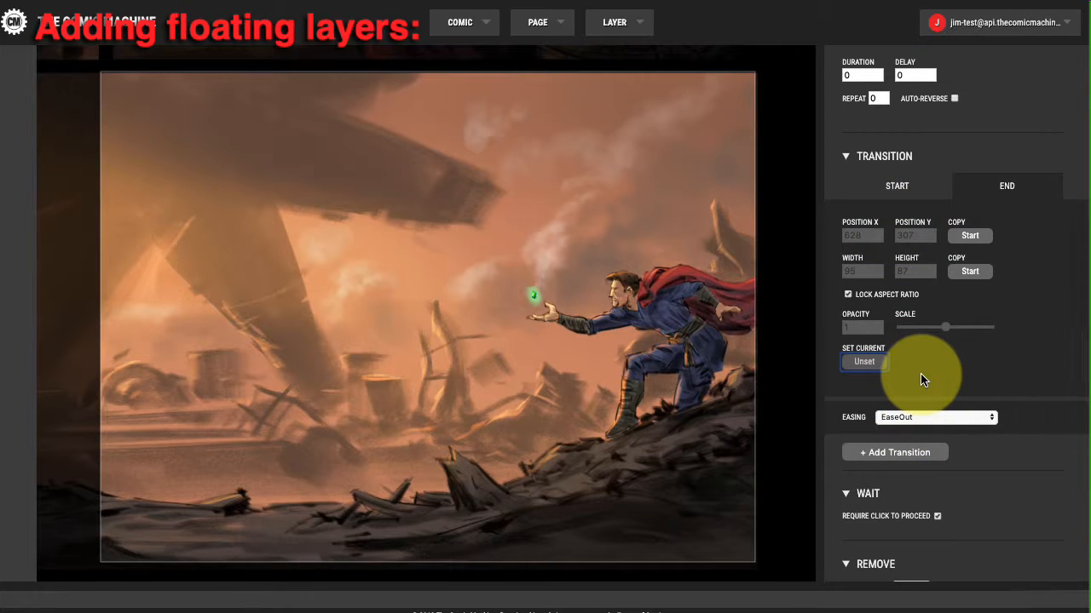
{"action": "left_click", "coordinate": [900, 452]}
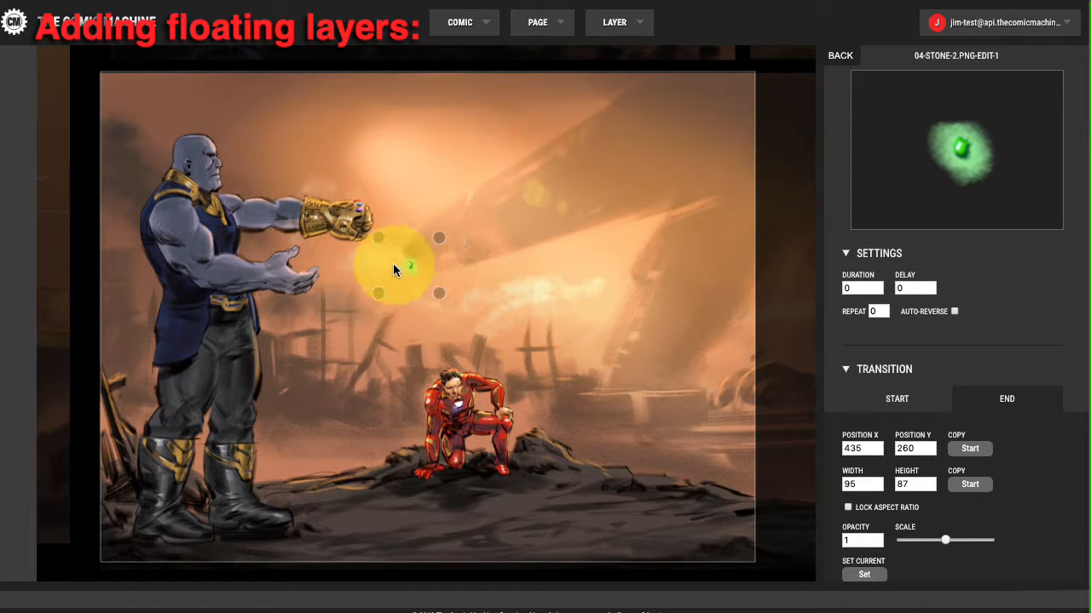
{"action": "left_click_drag", "start_coordinate": [393, 265], "coordinate": [309, 251]}
{"action": "left_click", "coordinate": [985, 401]}
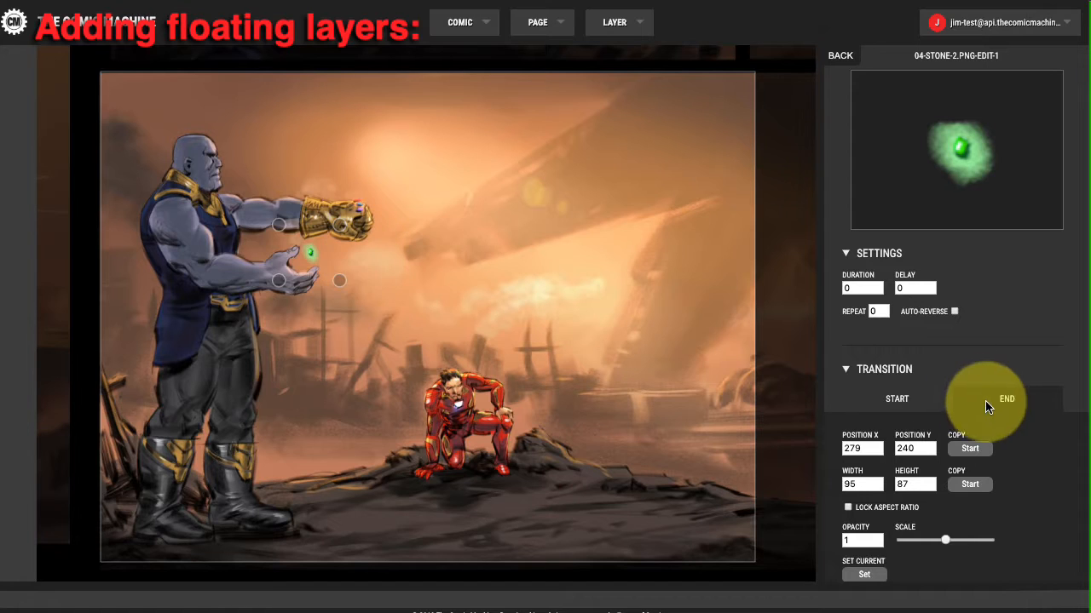
{"action": "left_click", "coordinate": [892, 399]}
{"action": "left_click", "coordinate": [981, 400]}
{"action": "left_click", "coordinate": [914, 398]}
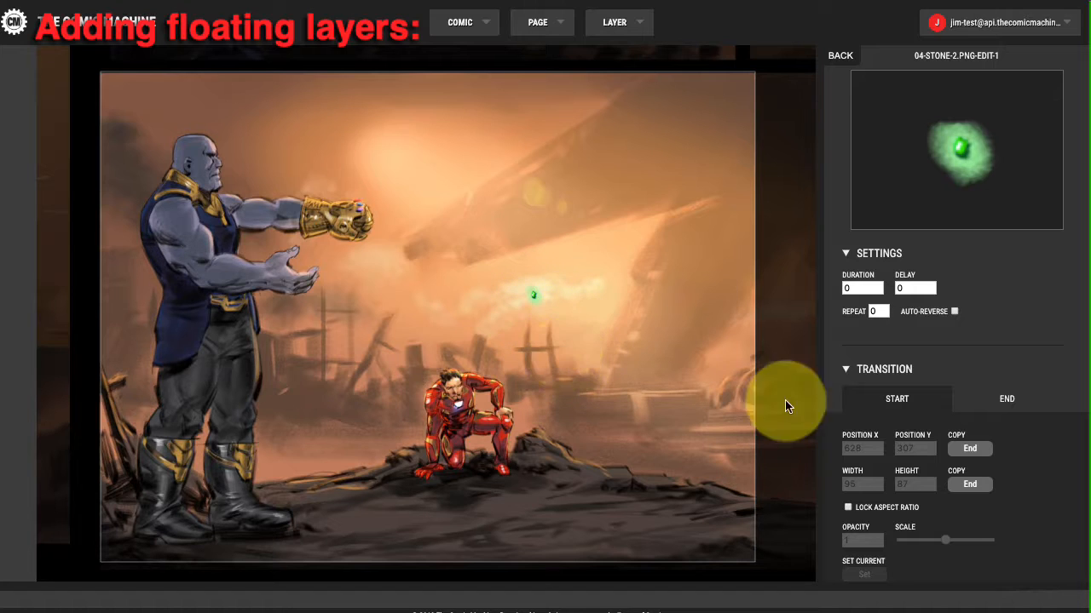
{"action": "left_click", "coordinate": [995, 393]}
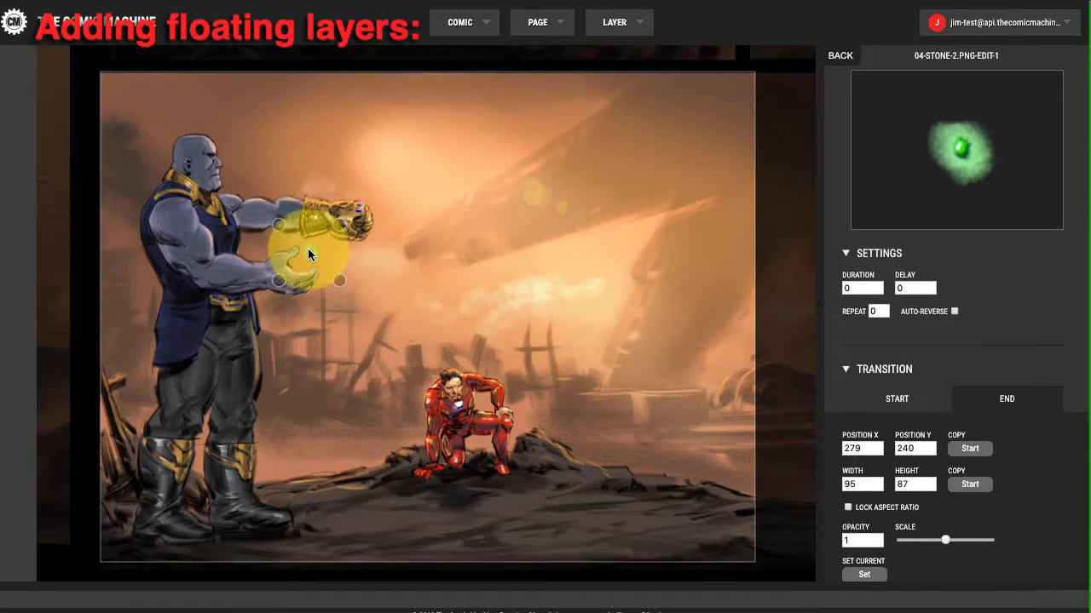
Step: Set the new stone transition's duration to 2 and its easing to EaseInOut
{"action": "left_click_drag", "start_coordinate": [854, 287], "coordinate": [845, 288]}
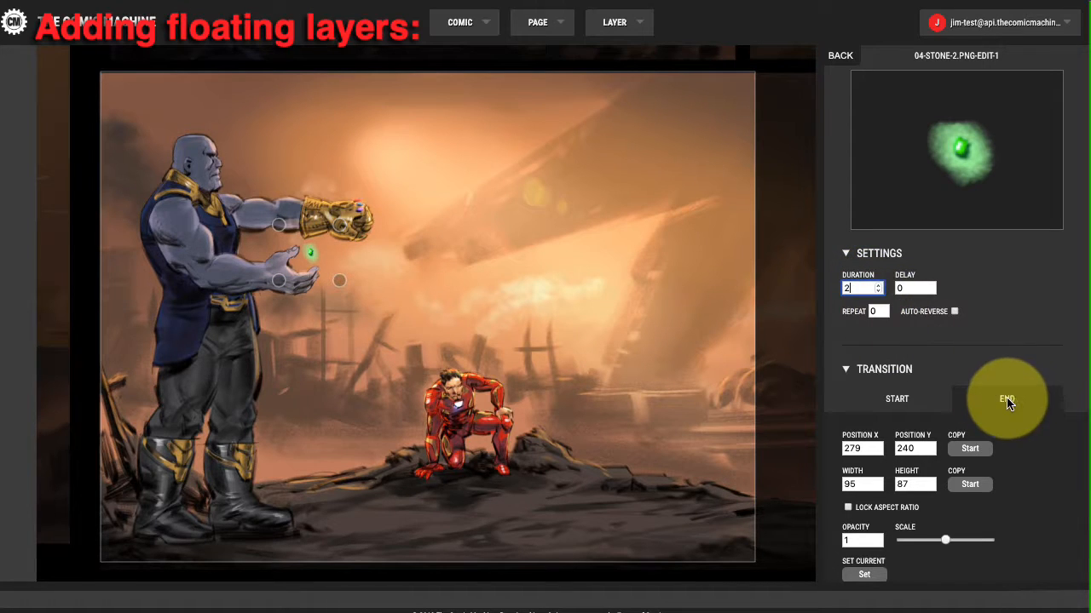
{"action": "scroll", "coordinate": [979, 461], "scroll_direction": "down", "scroll_amount": 2}
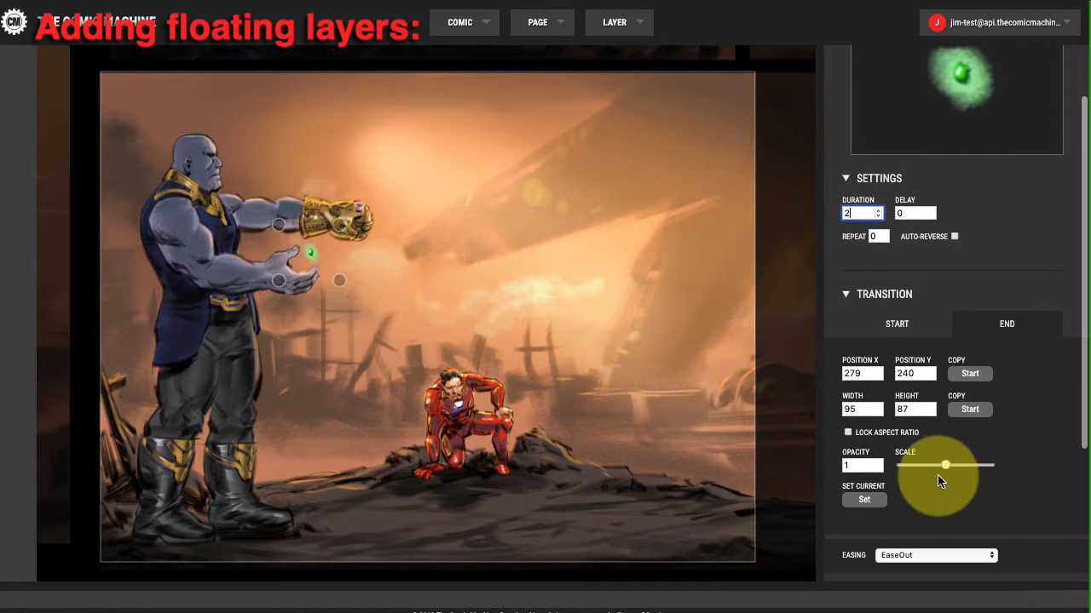
{"action": "left_click", "coordinate": [937, 555]}
{"action": "left_click", "coordinate": [937, 564]}
{"action": "scroll", "coordinate": [942, 545], "scroll_direction": "down", "scroll_amount": 5}
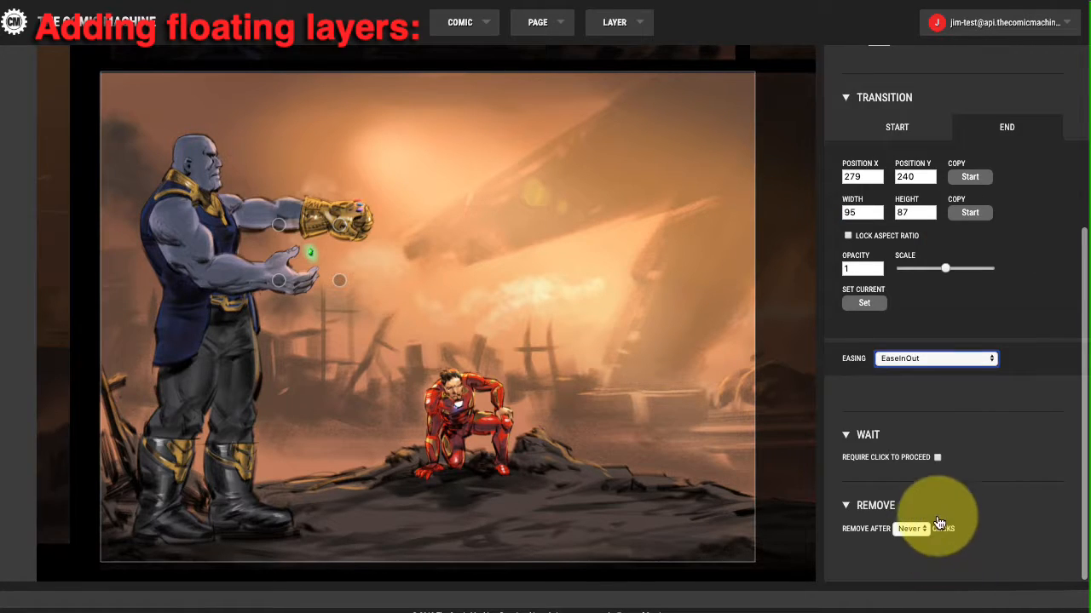
Step: Set the 04-STONE-2.PNG-EDIT-1 layer's delay to -2
{"action": "scroll", "coordinate": [935, 511], "scroll_direction": "up", "scroll_amount": 7}
{"action": "left_click", "coordinate": [896, 290]}
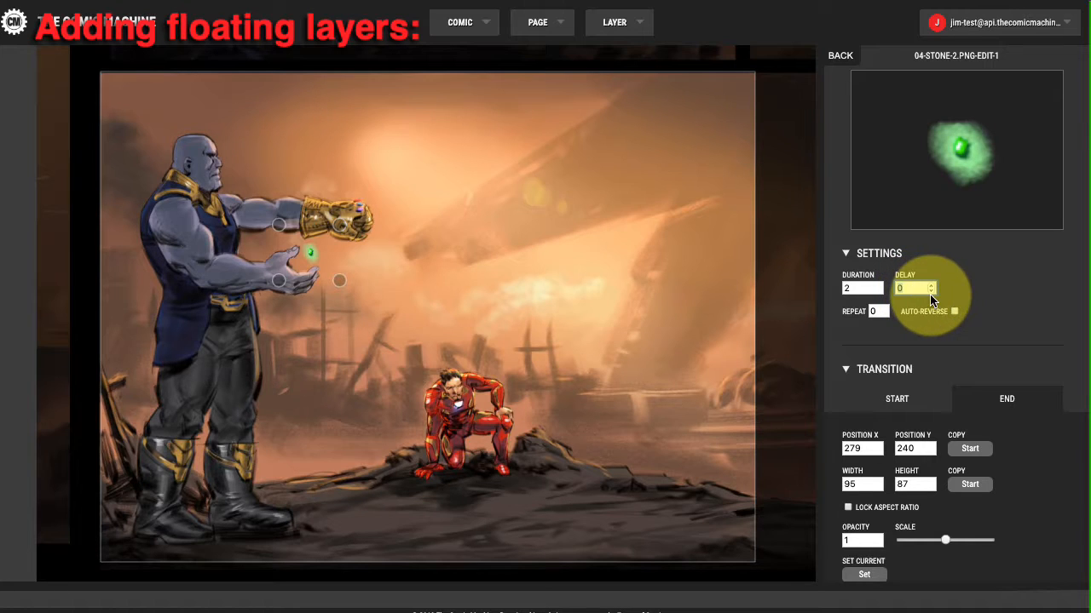
{"action": "type", "text": "-2"}
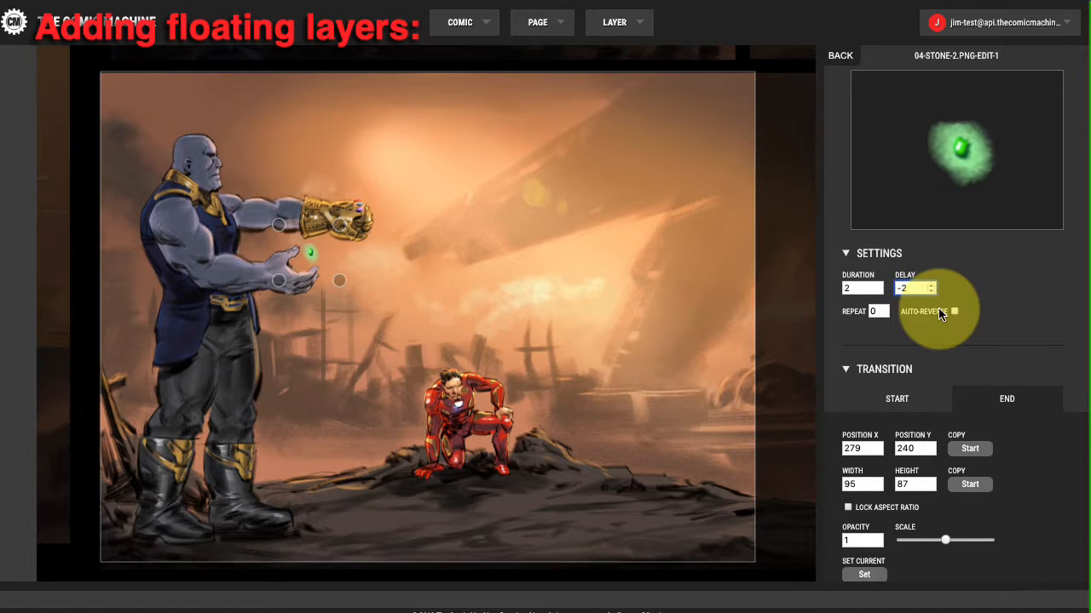
Step: Require a click to proceed after the stone transition and return to the layer list
{"action": "scroll", "coordinate": [974, 374], "scroll_direction": "down", "scroll_amount": 3}
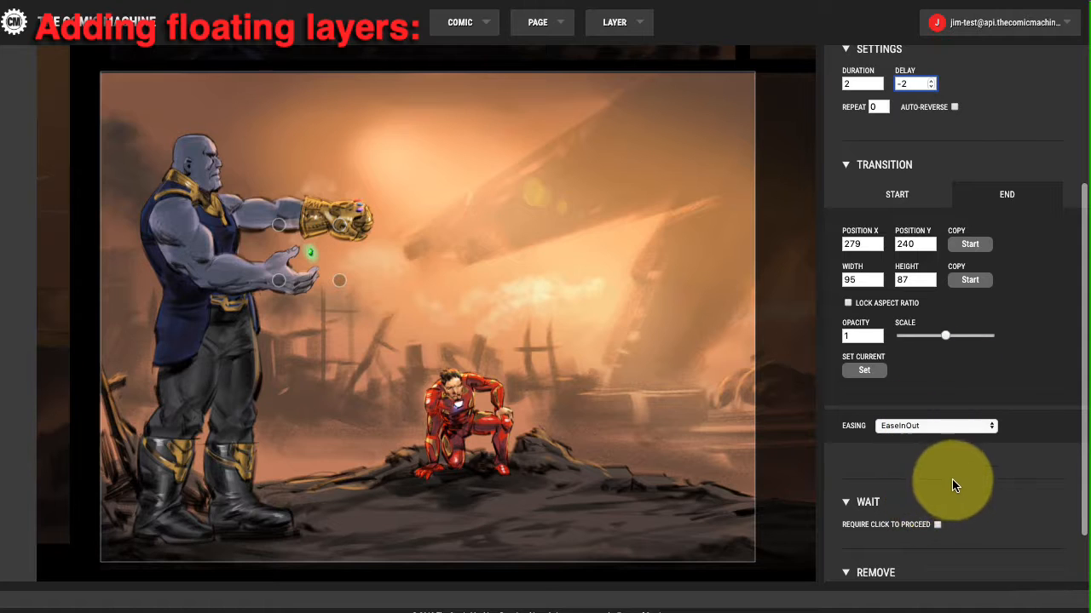
{"action": "scroll", "coordinate": [953, 482], "scroll_direction": "down", "scroll_amount": 1}
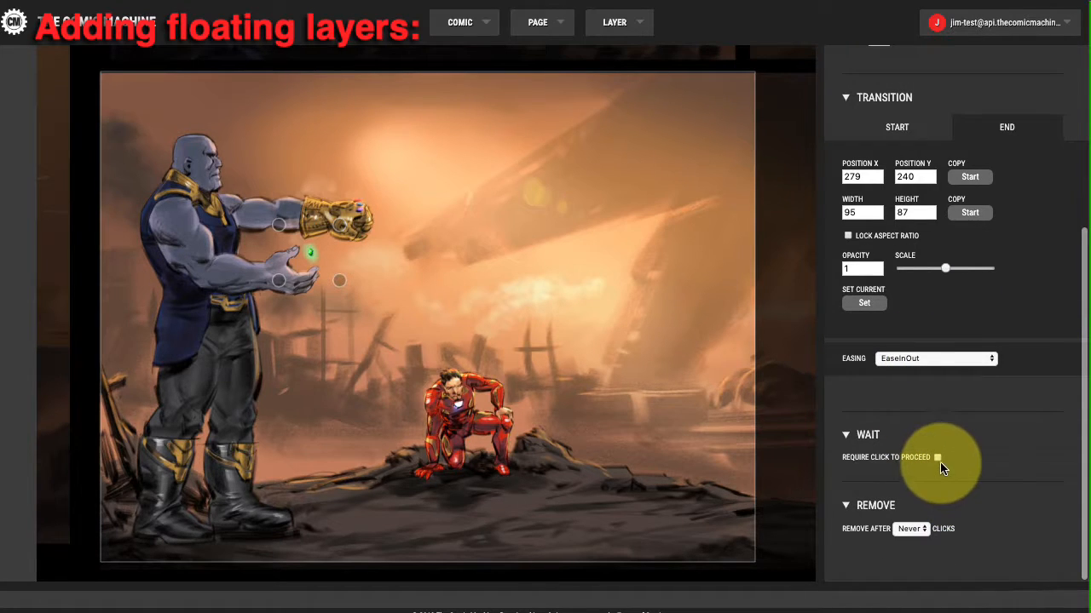
{"action": "left_click", "coordinate": [937, 458]}
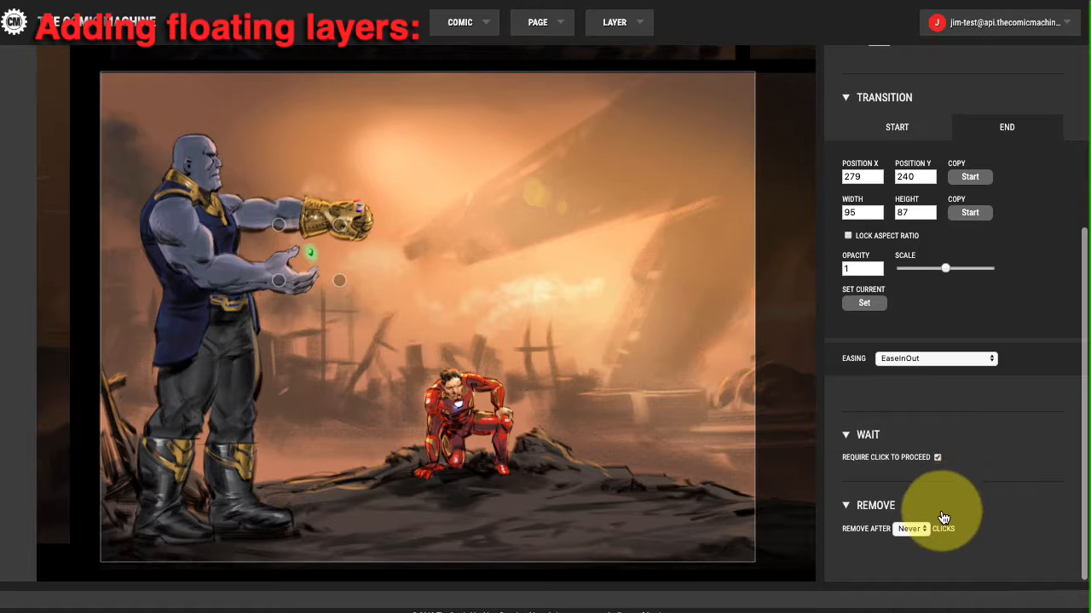
{"action": "scroll", "coordinate": [943, 509], "scroll_direction": "up", "scroll_amount": 3}
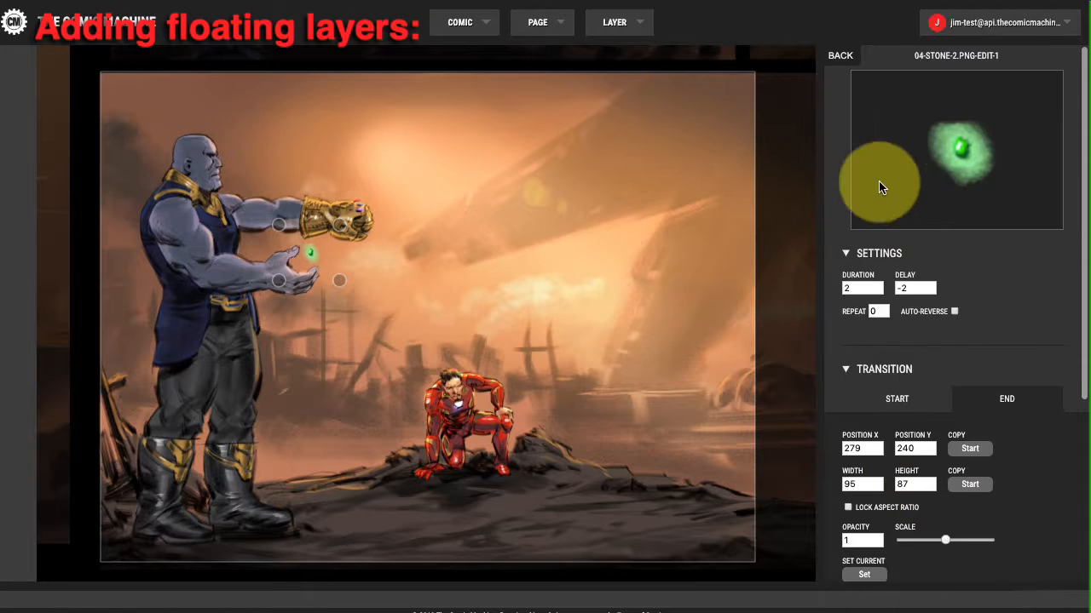
{"action": "left_click", "coordinate": [840, 58]}
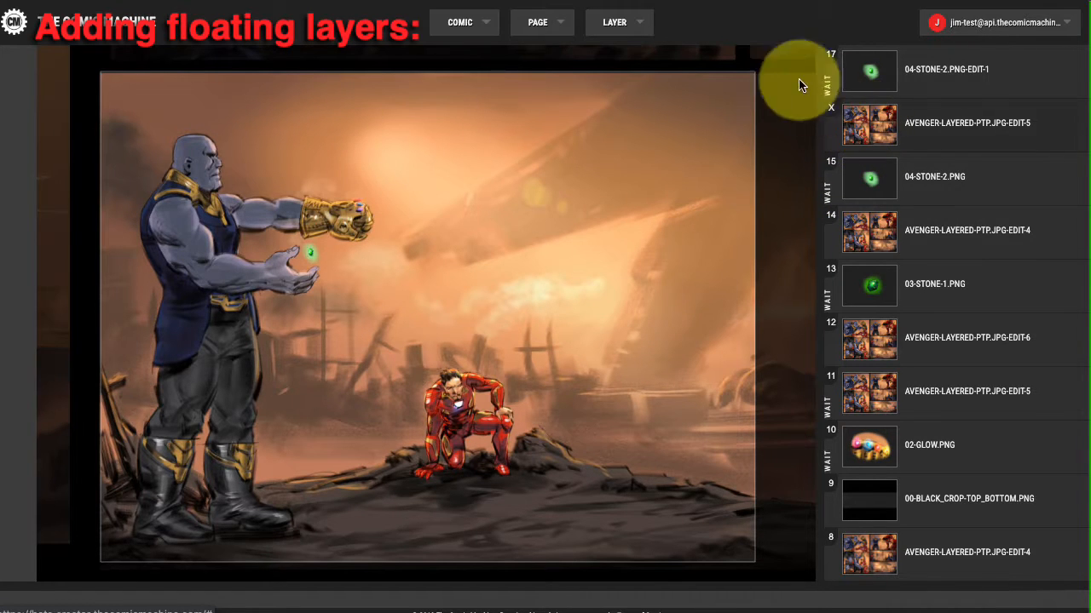
Step: Preview the page and advance through the animation to the stone's move across to Thanos in the final panel
{"action": "left_click", "coordinate": [538, 23]}
{"action": "left_click", "coordinate": [546, 78]}
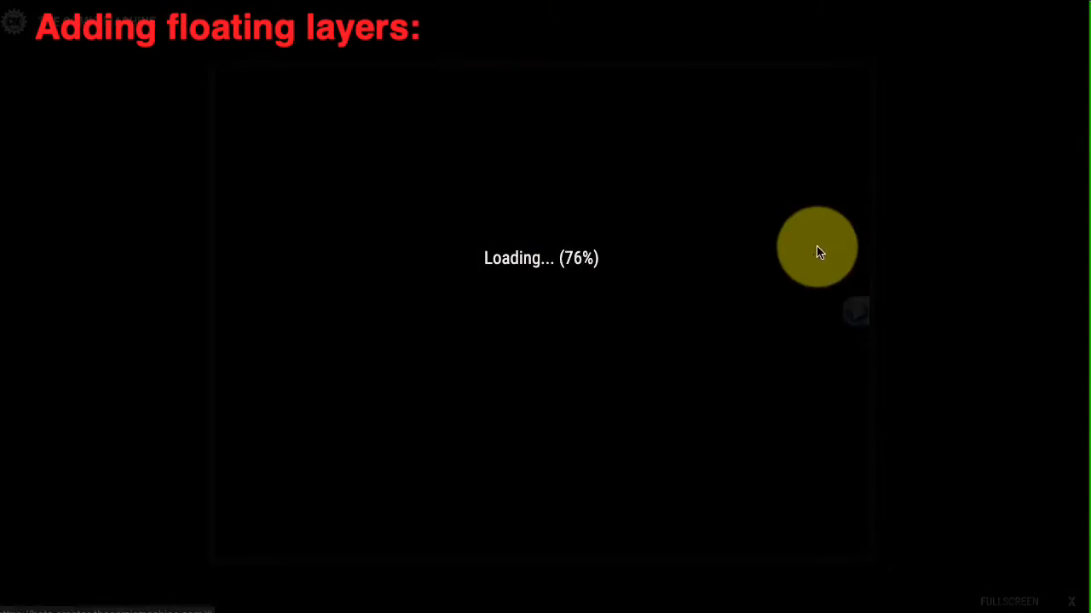
{"action": "left_click", "coordinate": [852, 311]}
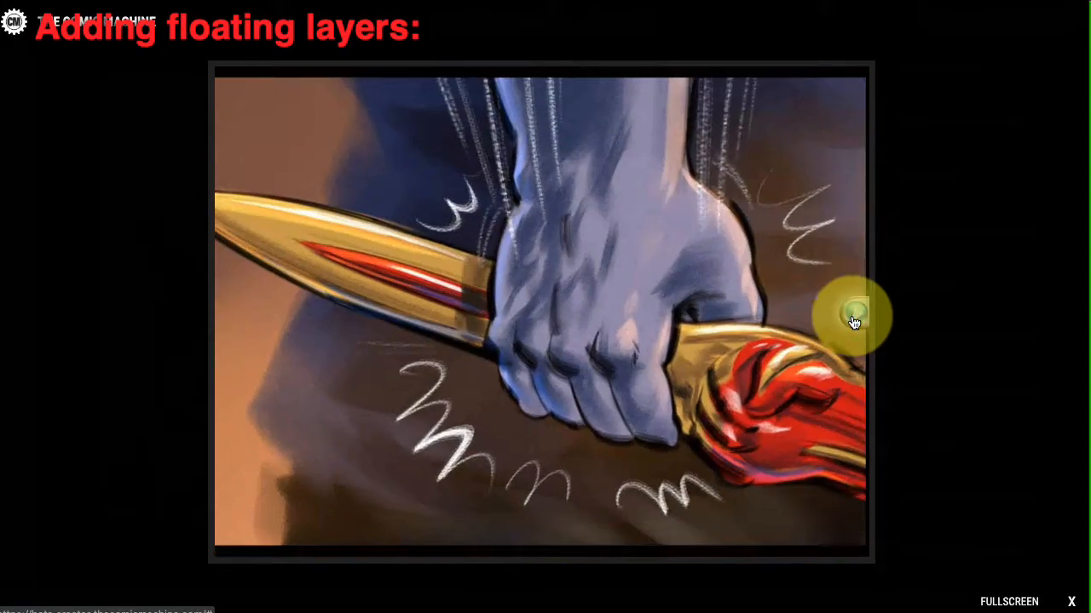
{"action": "left_click", "coordinate": [852, 318]}
{"action": "left_click", "coordinate": [852, 318]}
{"action": "left_click", "coordinate": [854, 323]}
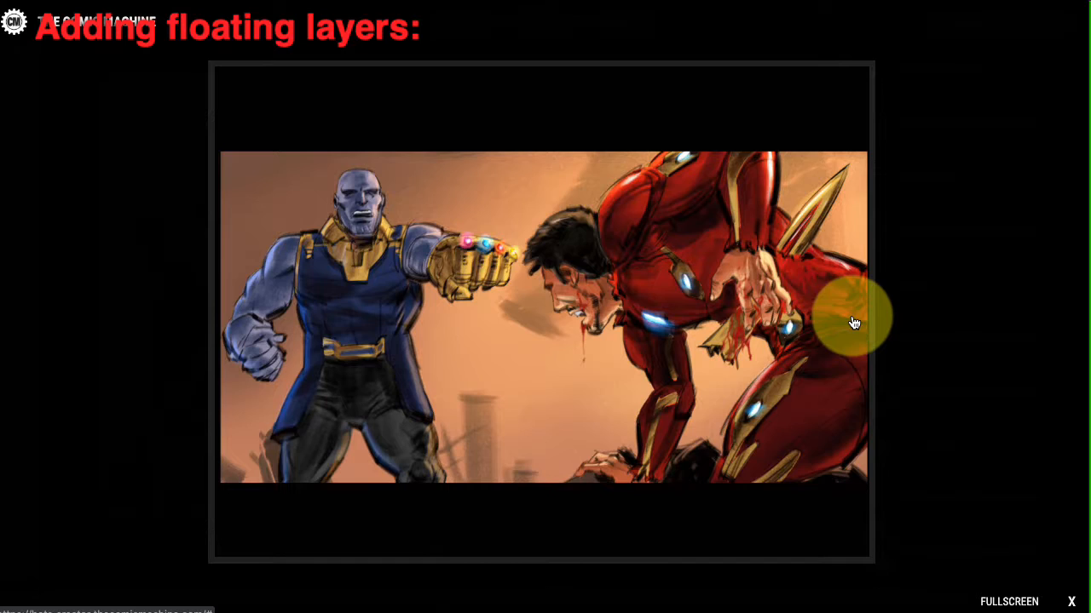
{"action": "left_click", "coordinate": [853, 323]}
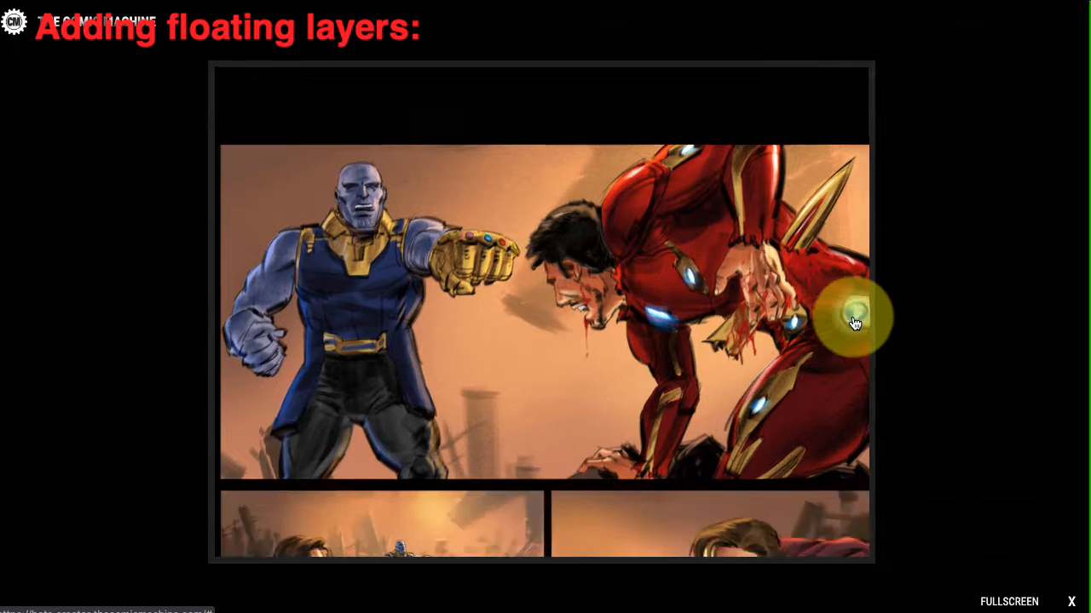
{"action": "left_click", "coordinate": [854, 322]}
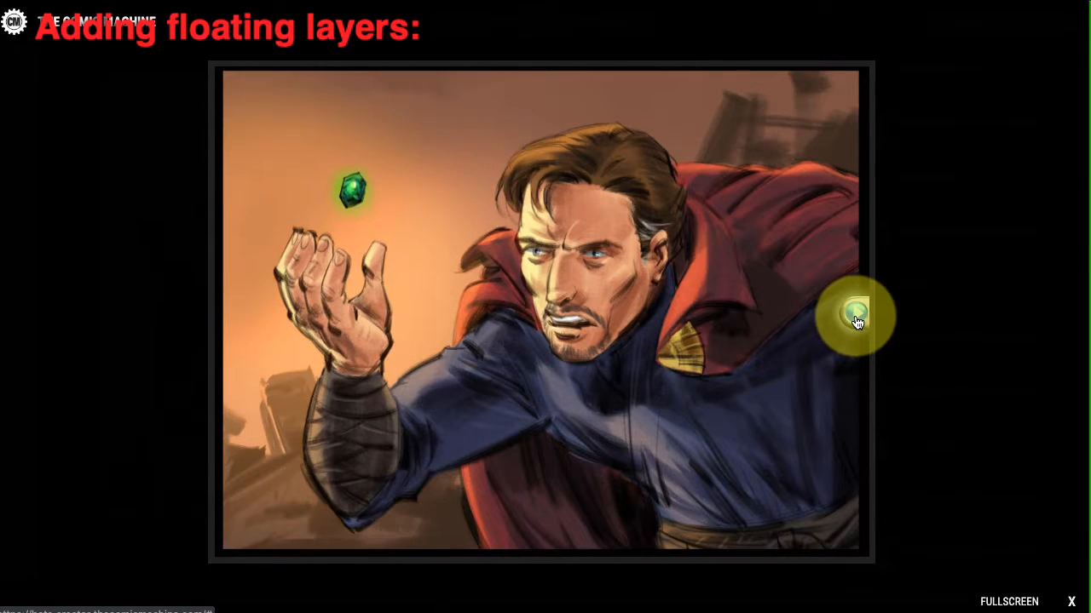
{"action": "left_click", "coordinate": [856, 322]}
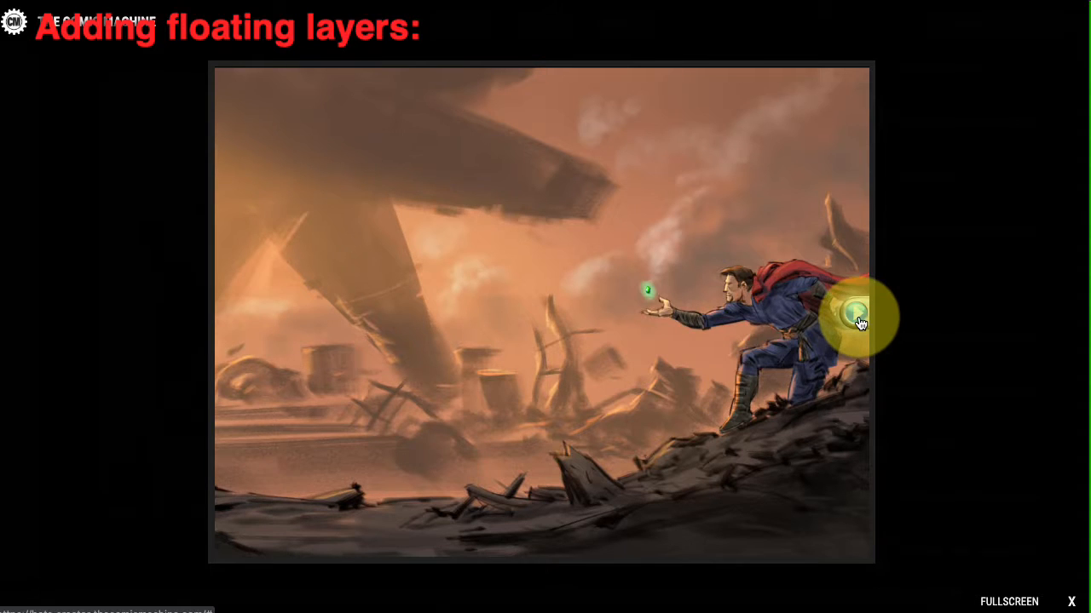
{"action": "left_click", "coordinate": [859, 322]}
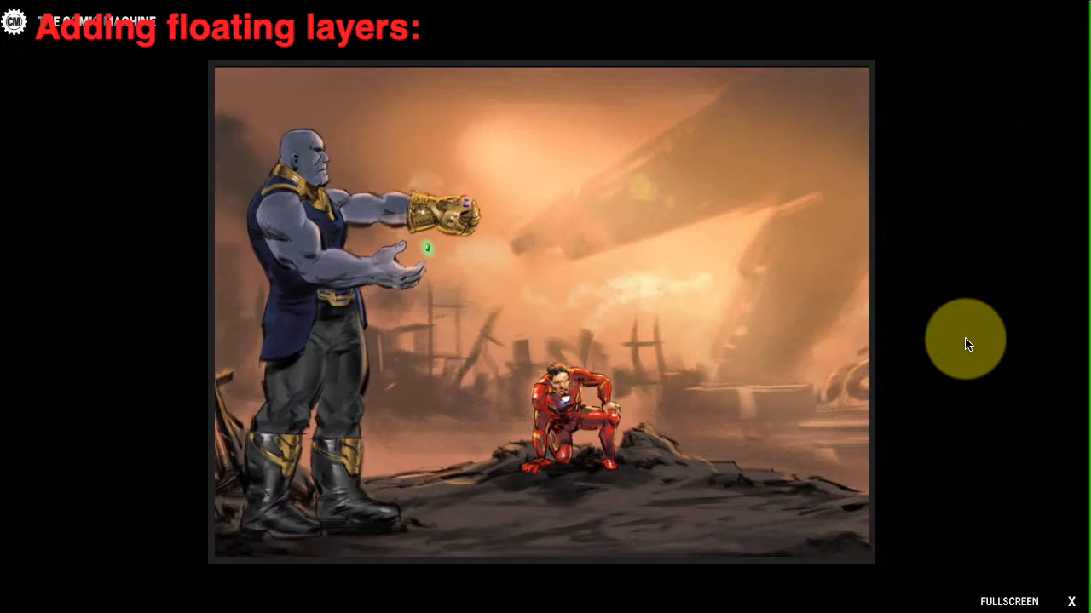